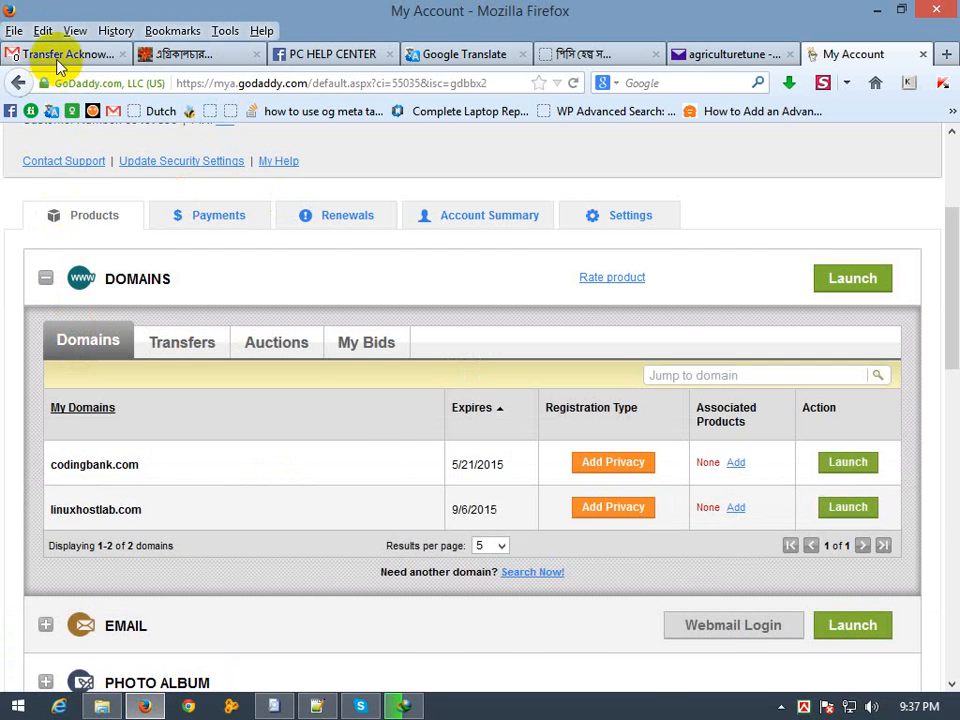
Switch to Gmail and open the GoDaddy message "Transfer Acknowledgement of AGRICULTURETUNE.COM" from the inbox.
click(45, 54)
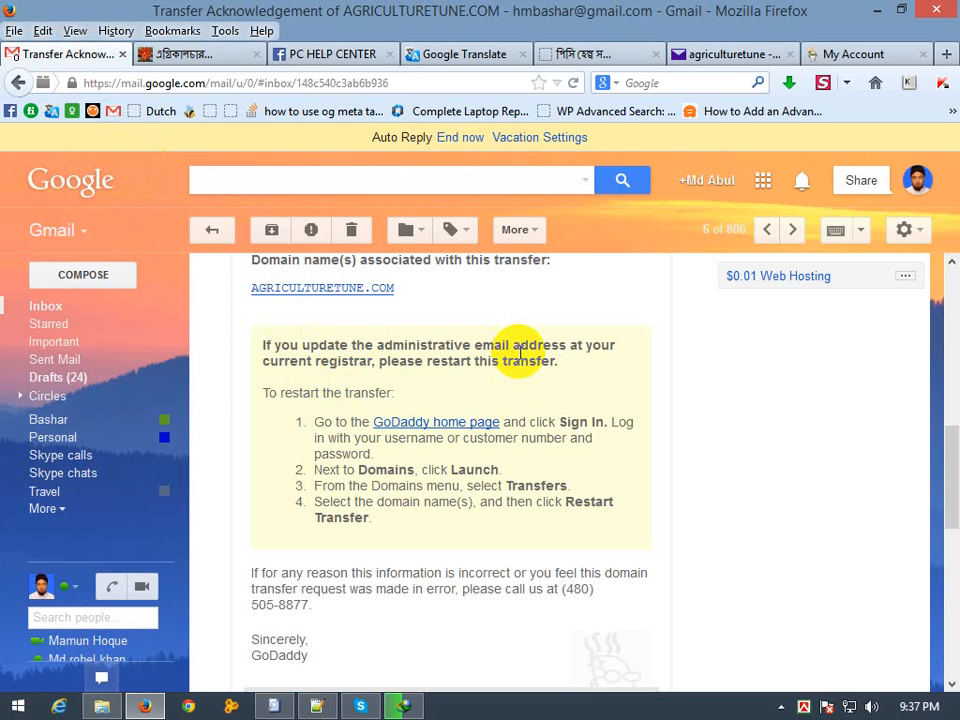
click(32, 305)
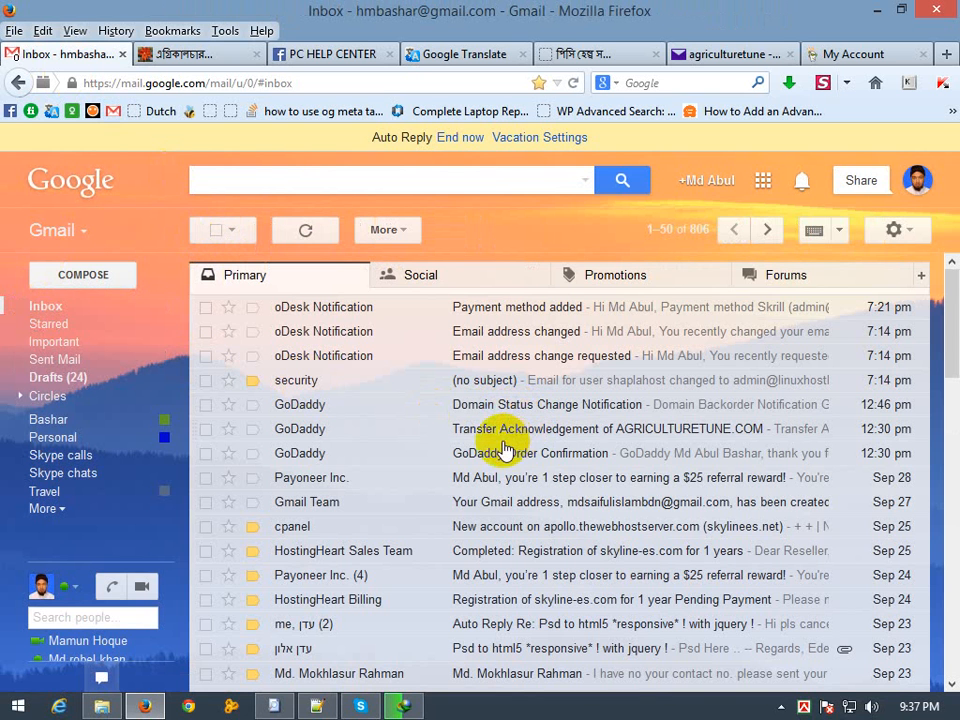
click(584, 433)
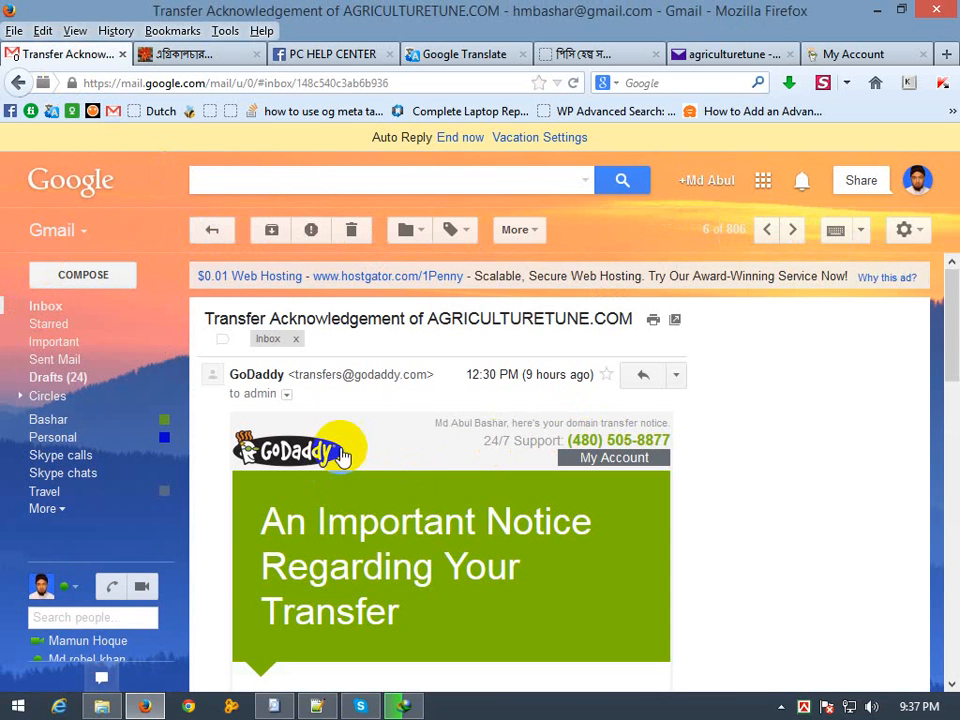
Look at the top of the GoDaddy account page, and check the sender and recipient details of the transfer acknowledgement email.
click(843, 55)
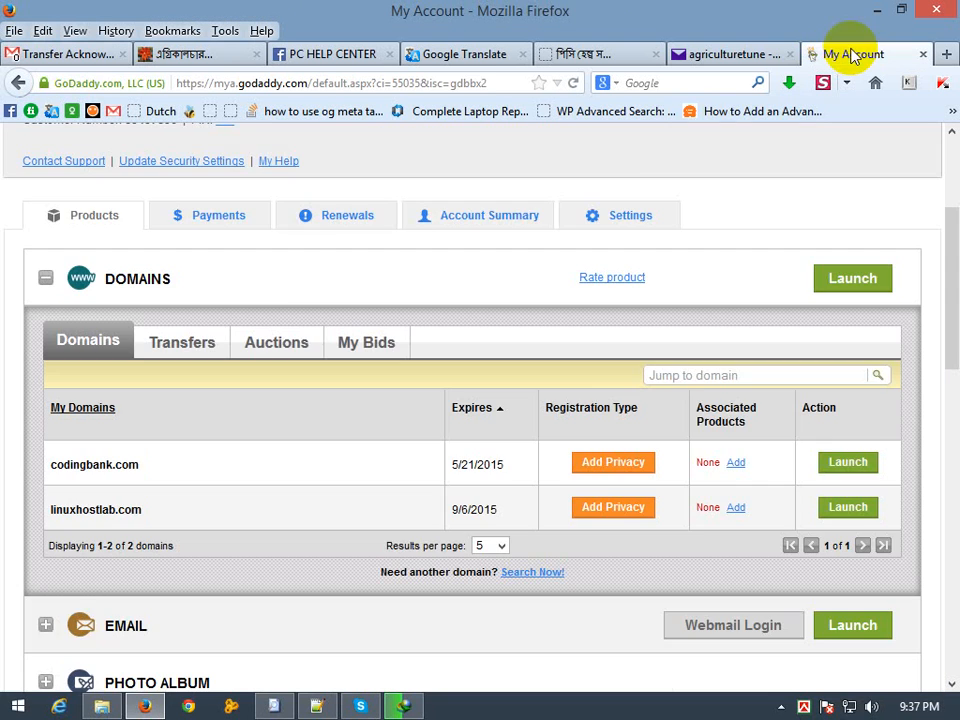
scroll(289, 289, up, 3)
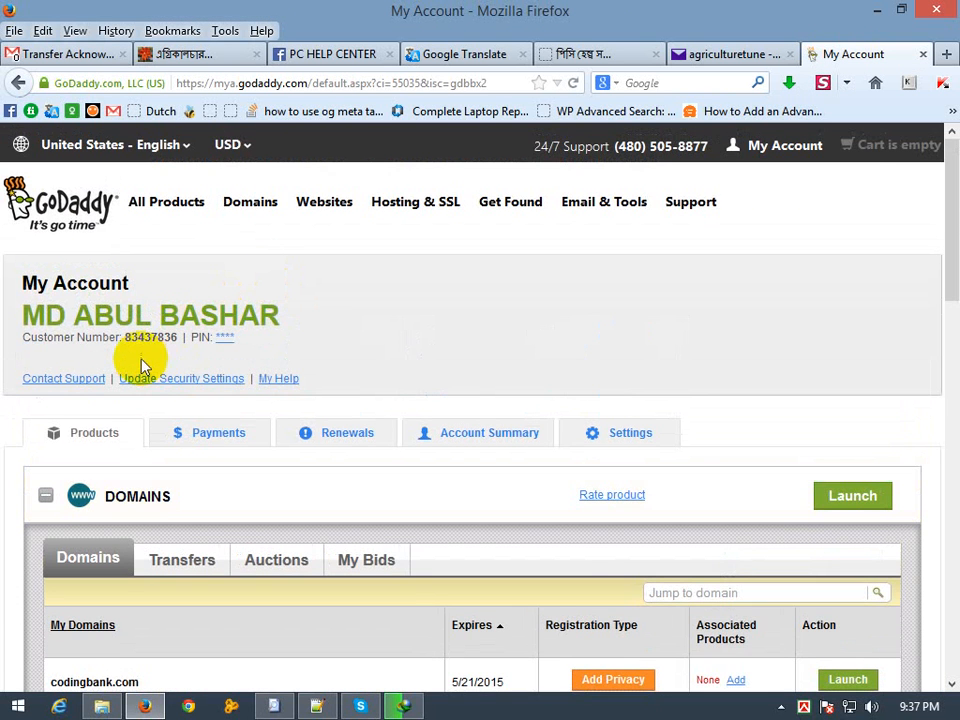
click(74, 63)
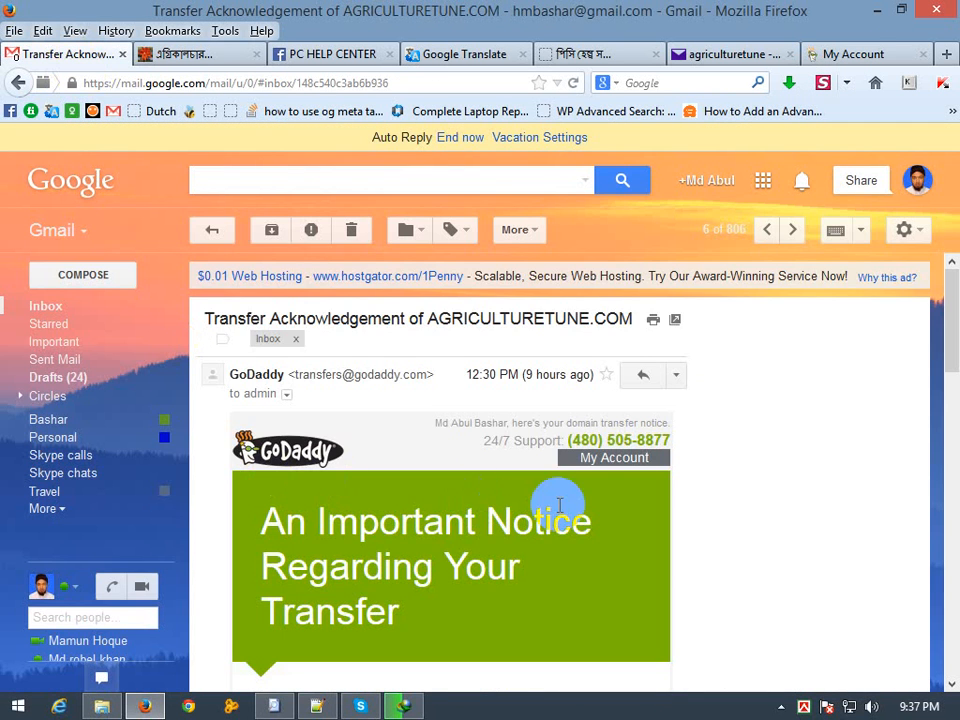
scroll(556, 503, down, 4)
scroll(557, 497, up, 4)
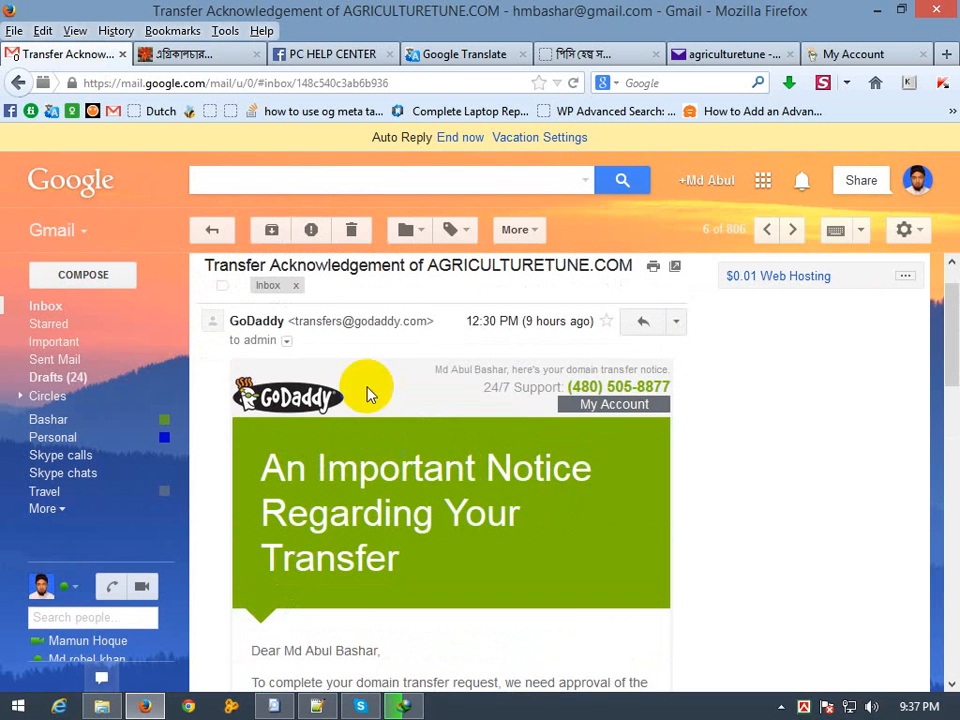
click(285, 341)
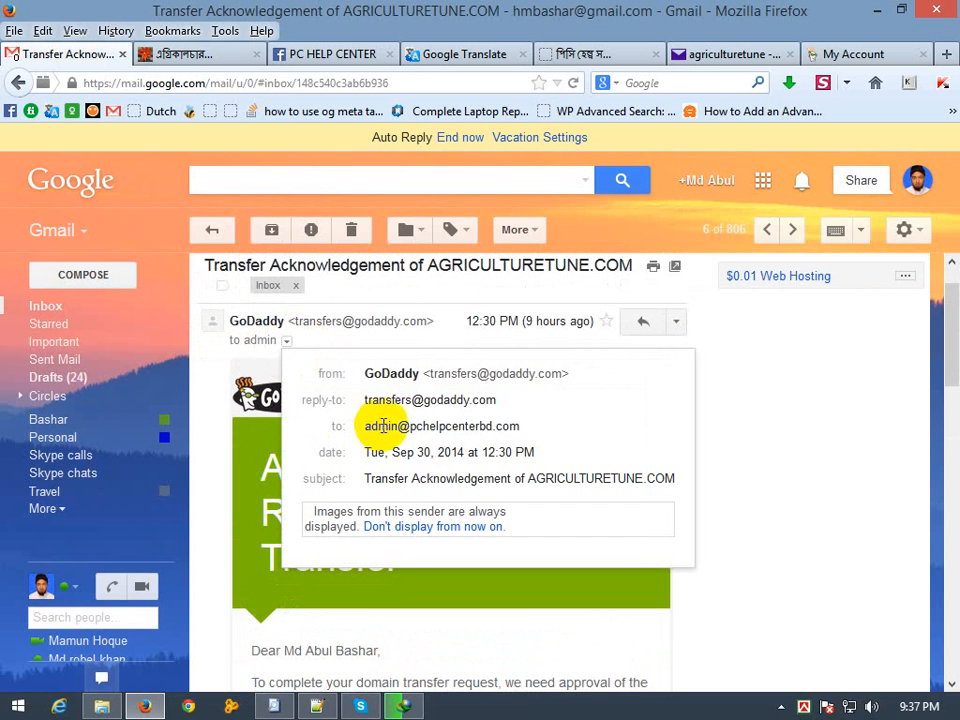
drag(377, 426, 516, 426)
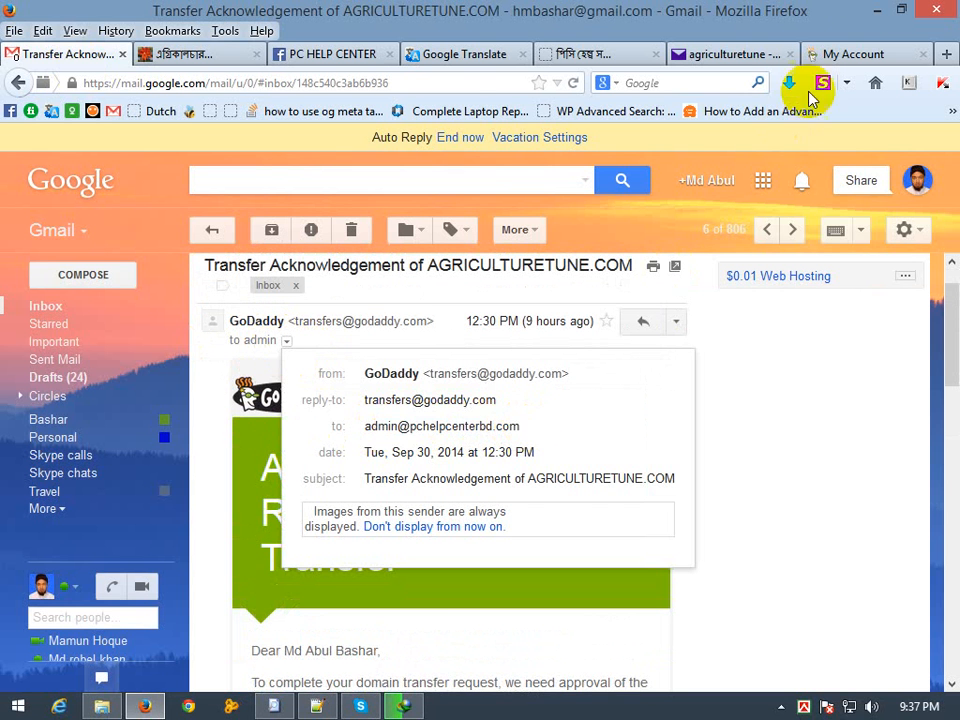
Review the Account Owner Information in the GoDaddy account settings, and go to the GoDaddy home page.
click(853, 54)
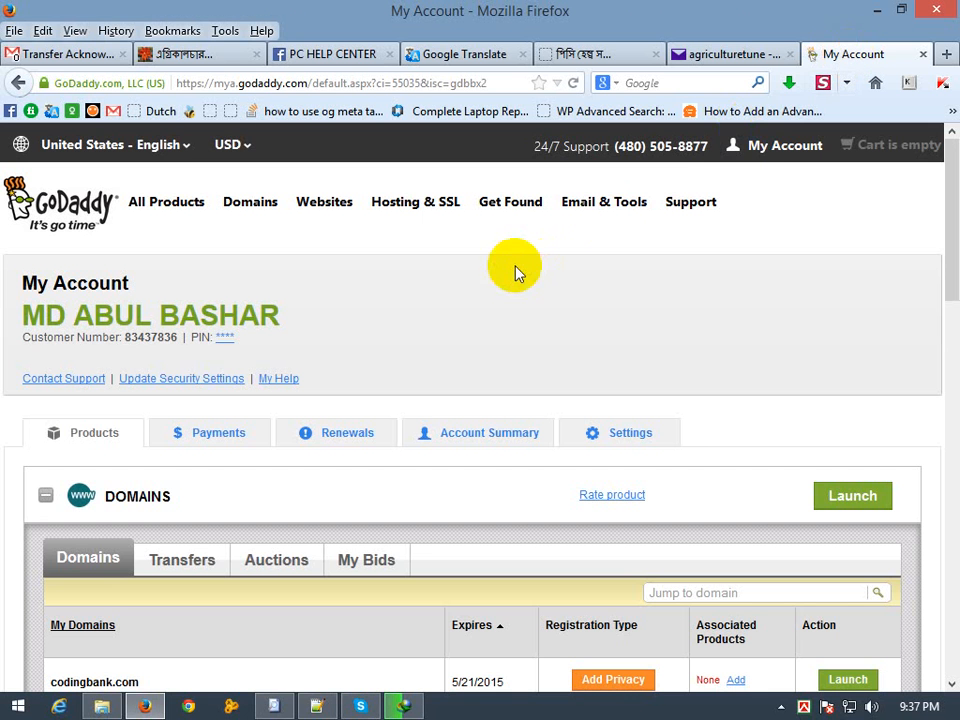
click(780, 148)
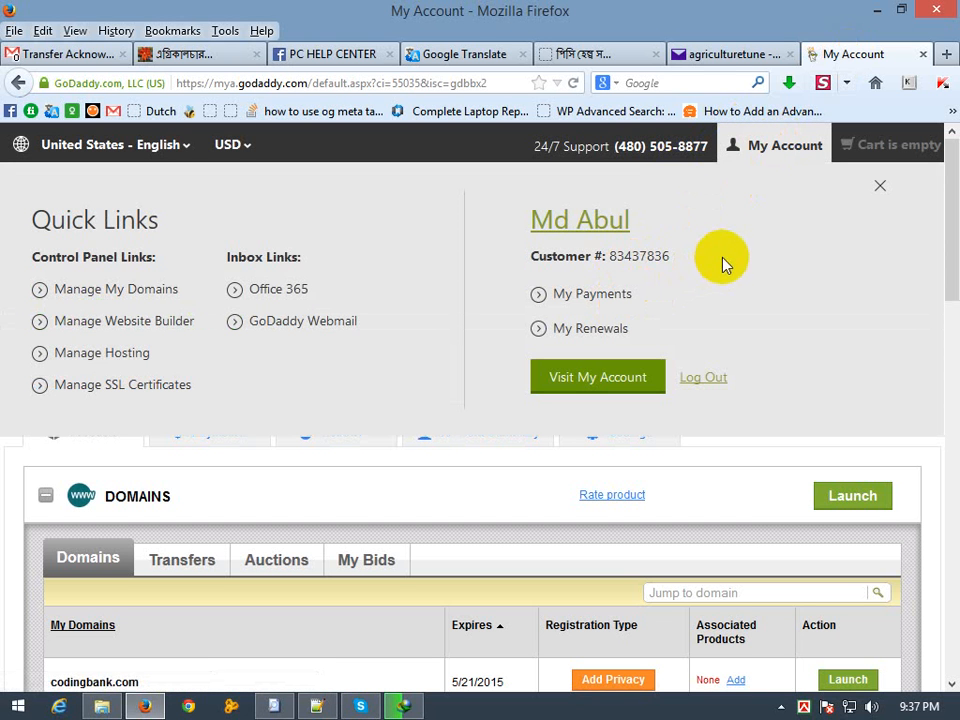
click(597, 224)
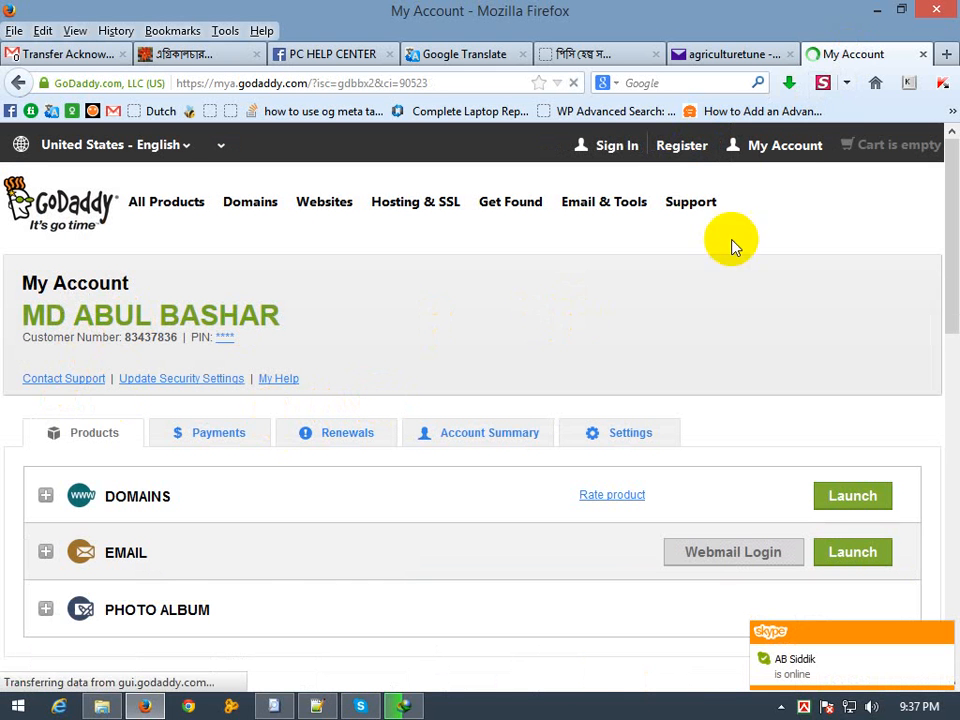
scroll(632, 381, down, 2)
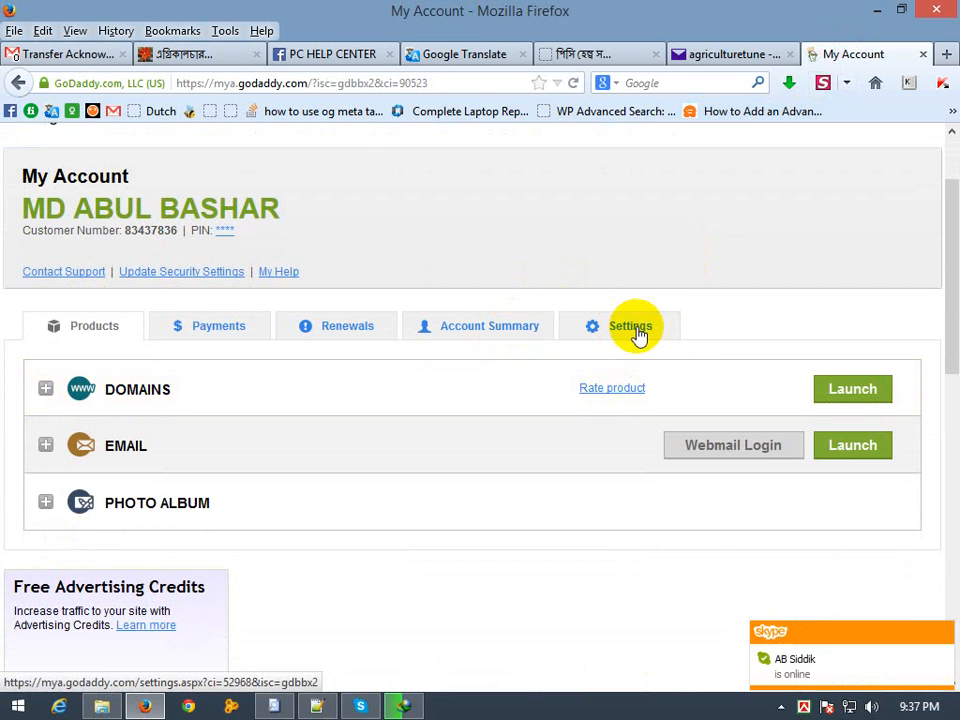
click(634, 331)
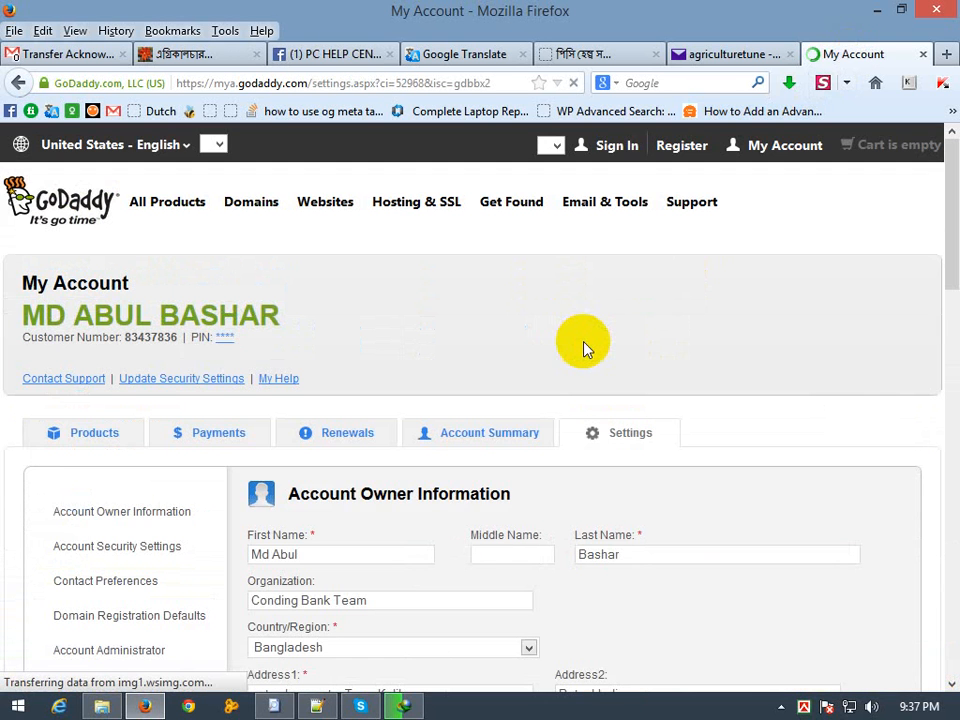
scroll(661, 445, down, 4)
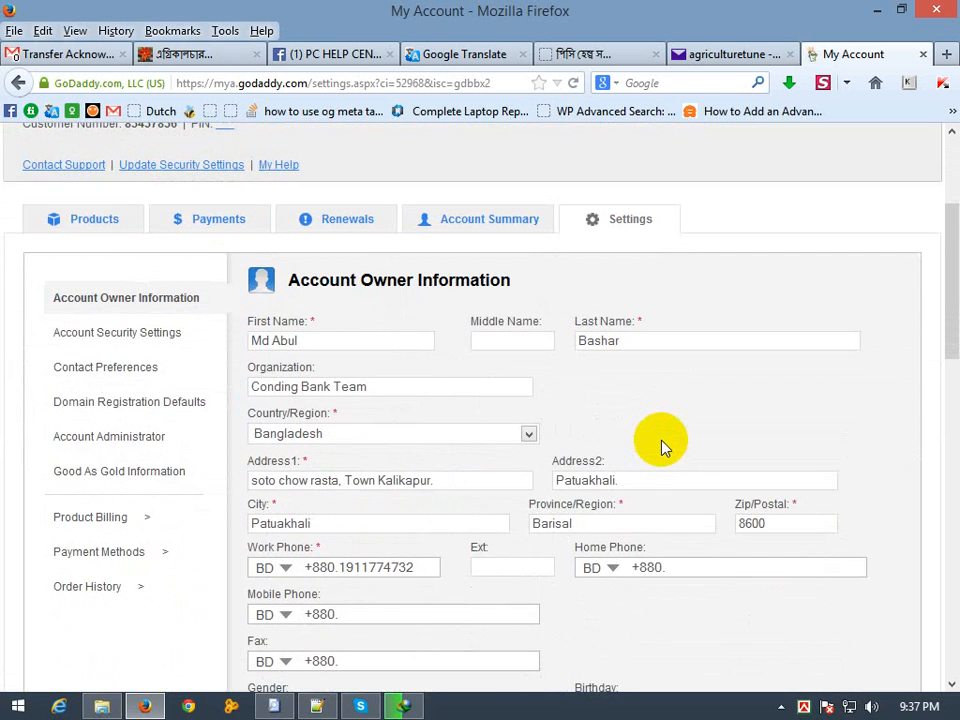
scroll(661, 447, down, 6)
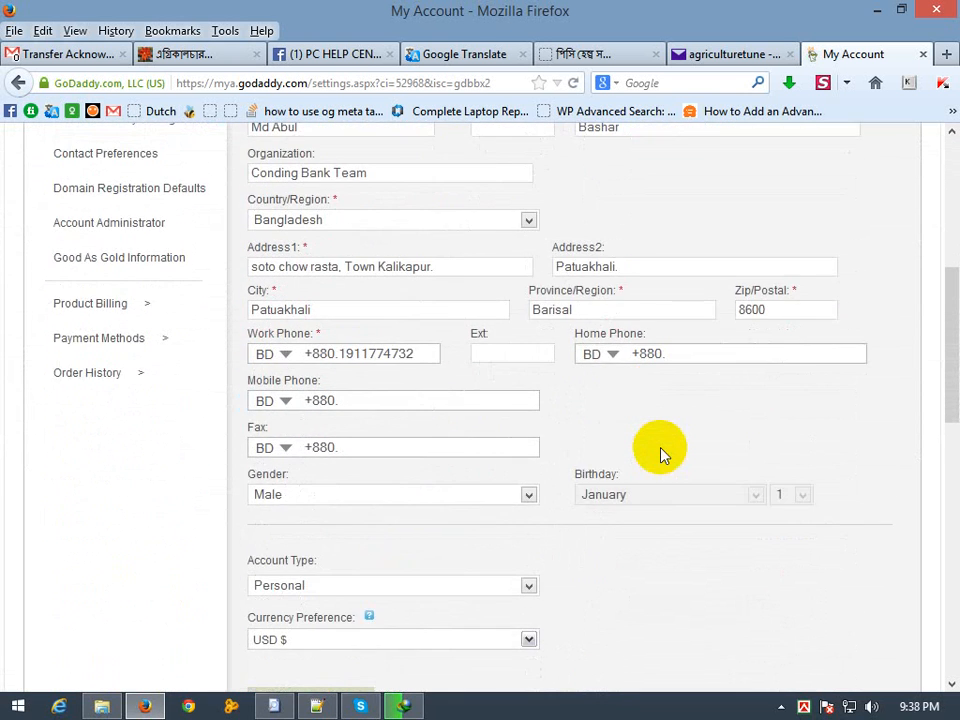
scroll(661, 452, up, 6)
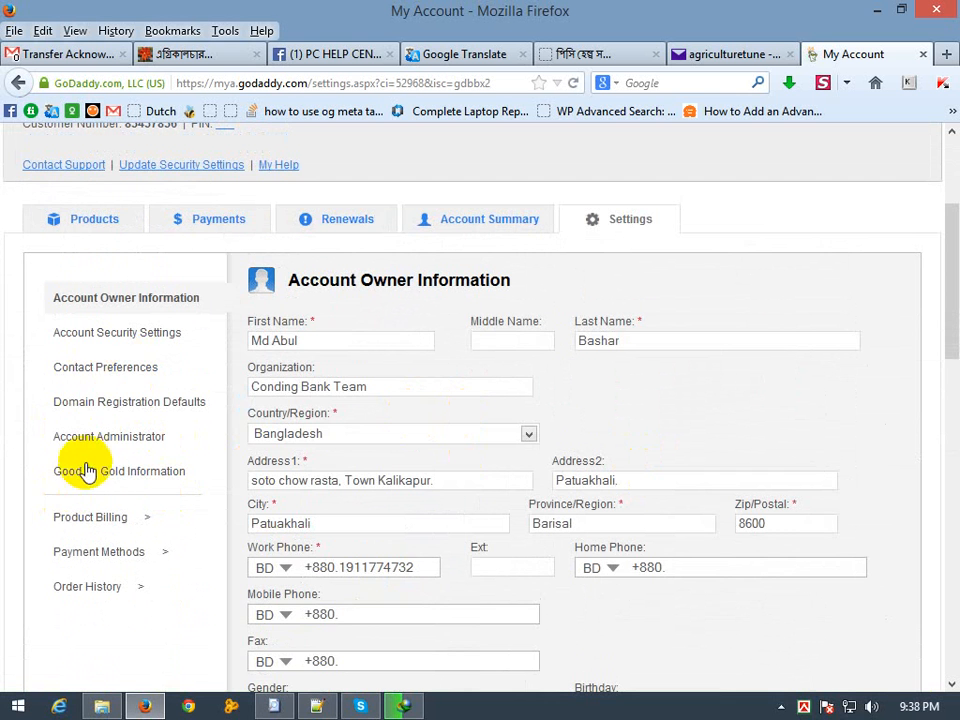
scroll(225, 450, up, 4)
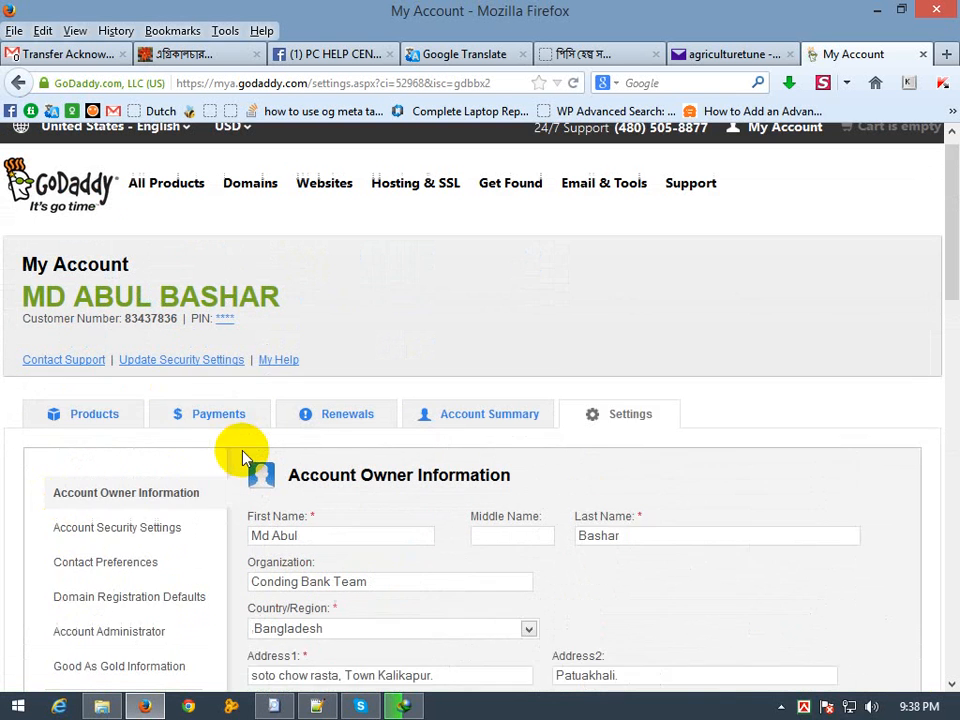
click(48, 190)
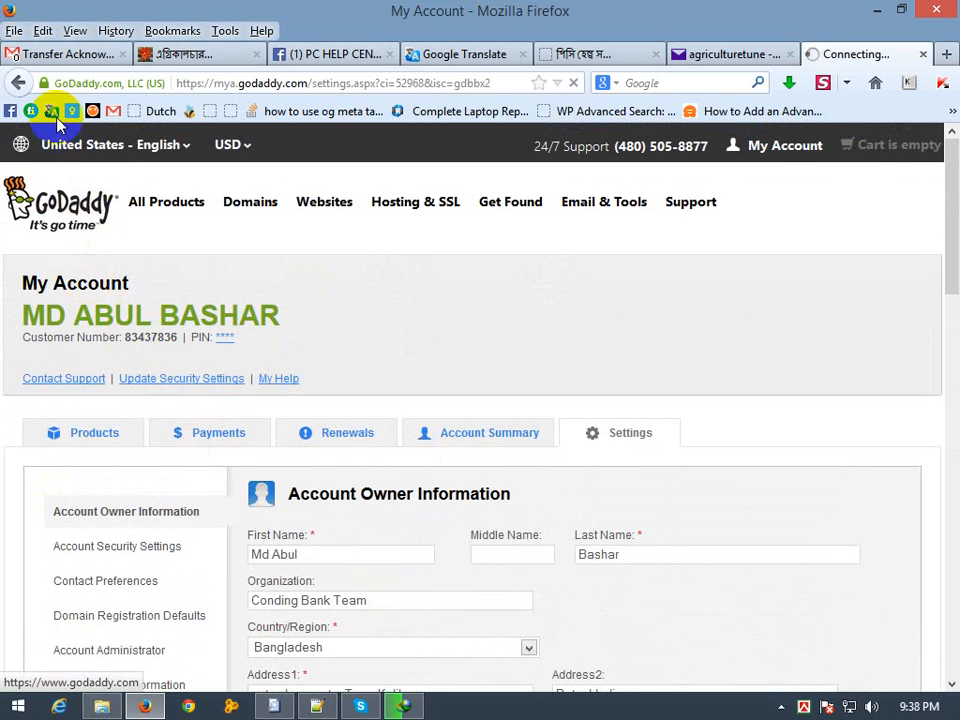
Close the details of the Gmail transfer message and read its four instructions for restarting the transfer.
click(65, 58)
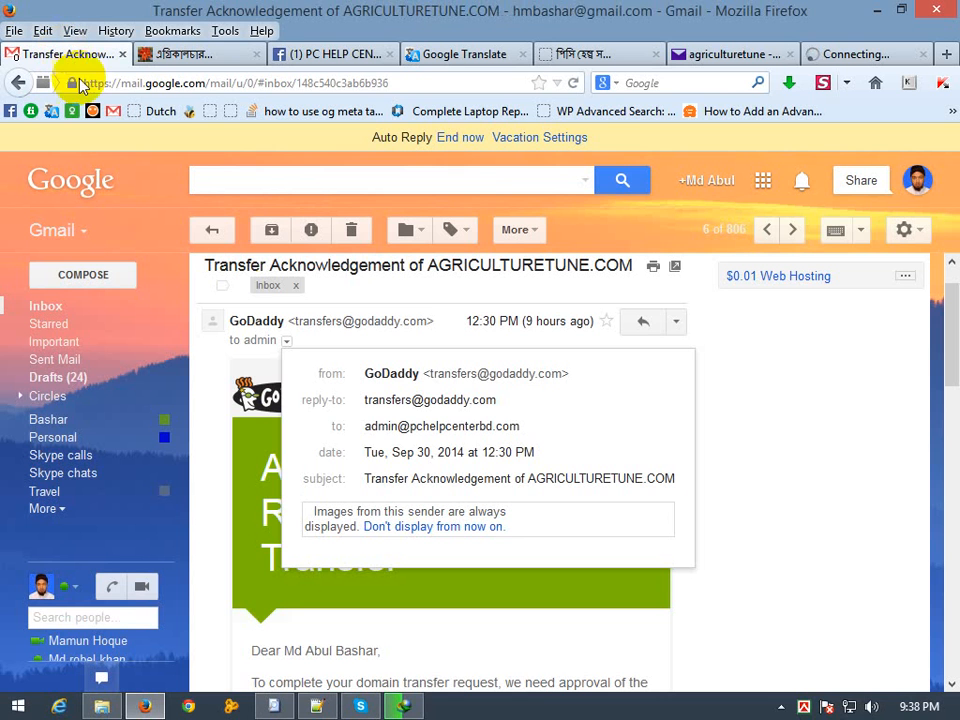
click(497, 667)
scroll(760, 536, down, 5)
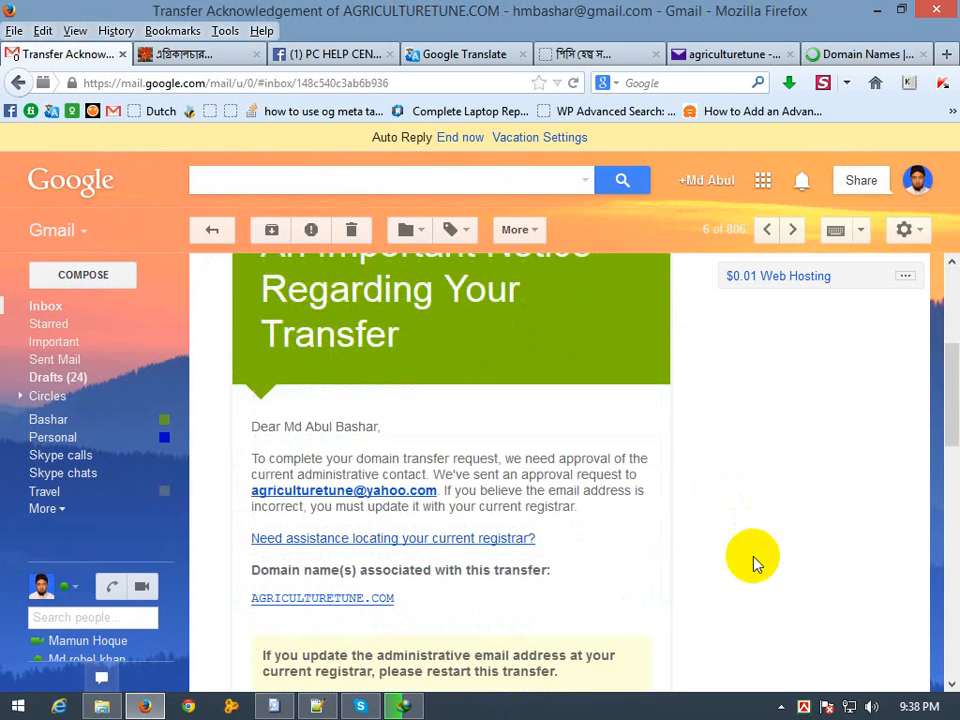
scroll(575, 566, down, 4)
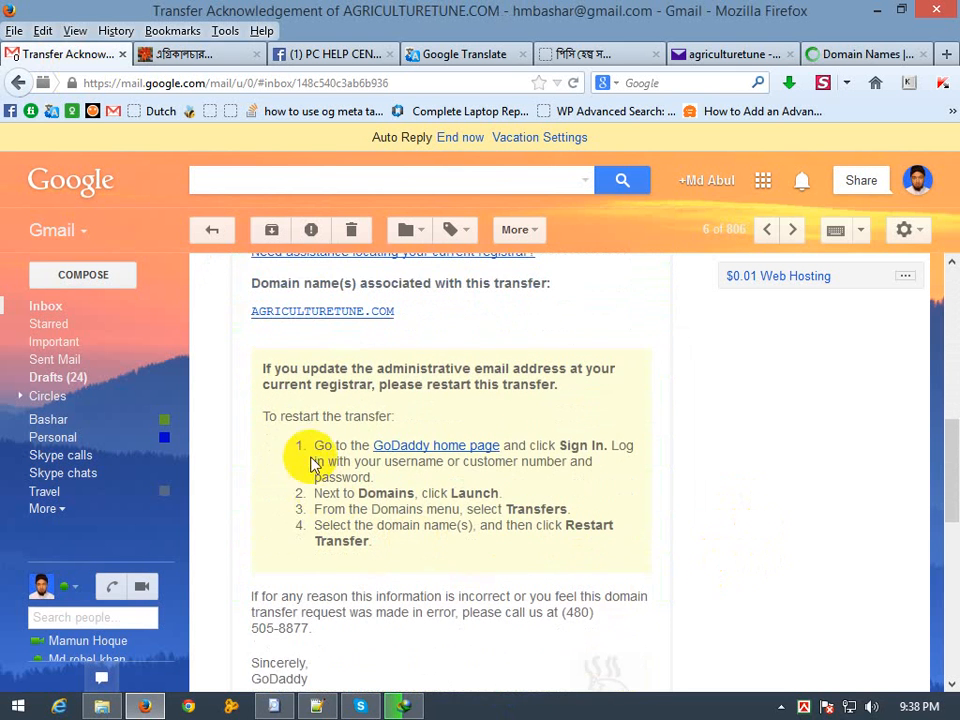
drag(316, 433, 330, 466)
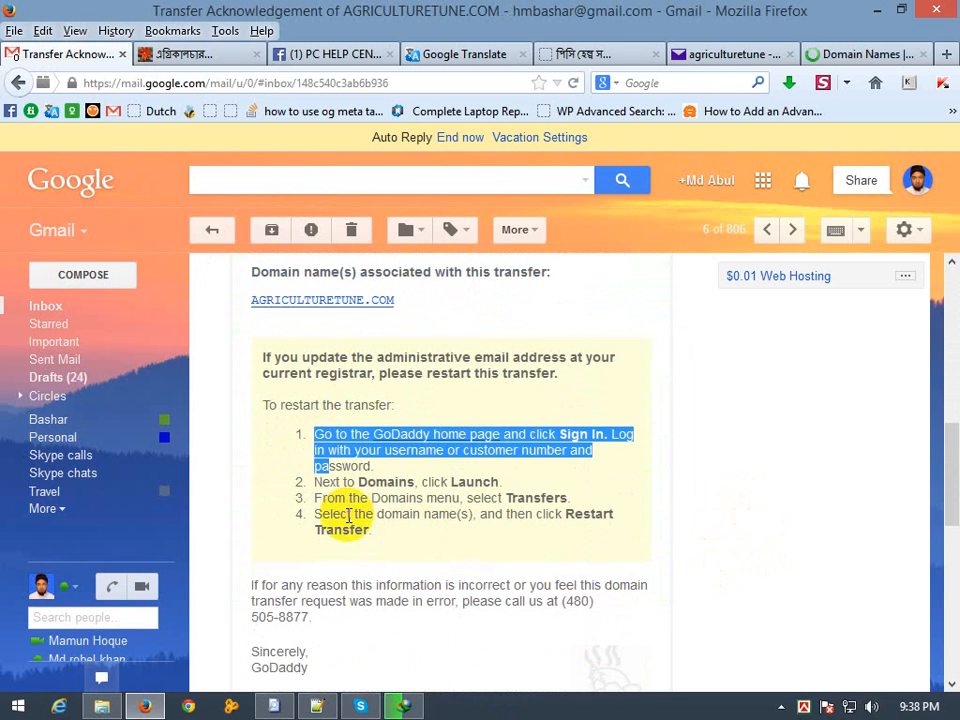
click(348, 516)
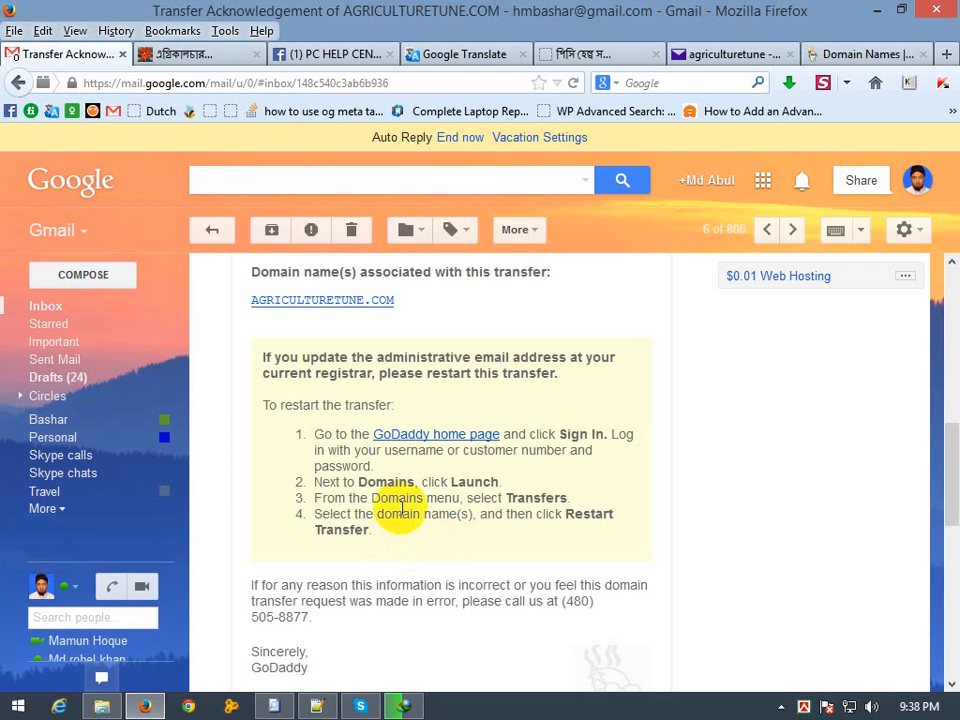
Look at the agriculturetune.com website, and reread the transfer email's instruction about launching Domains.
click(205, 55)
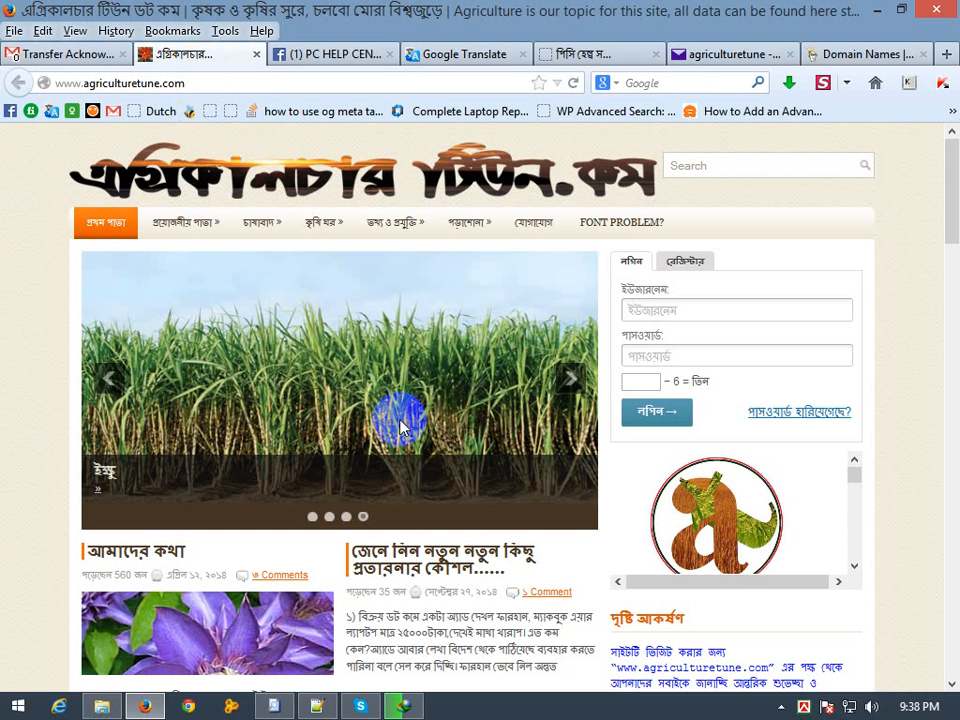
click(42, 55)
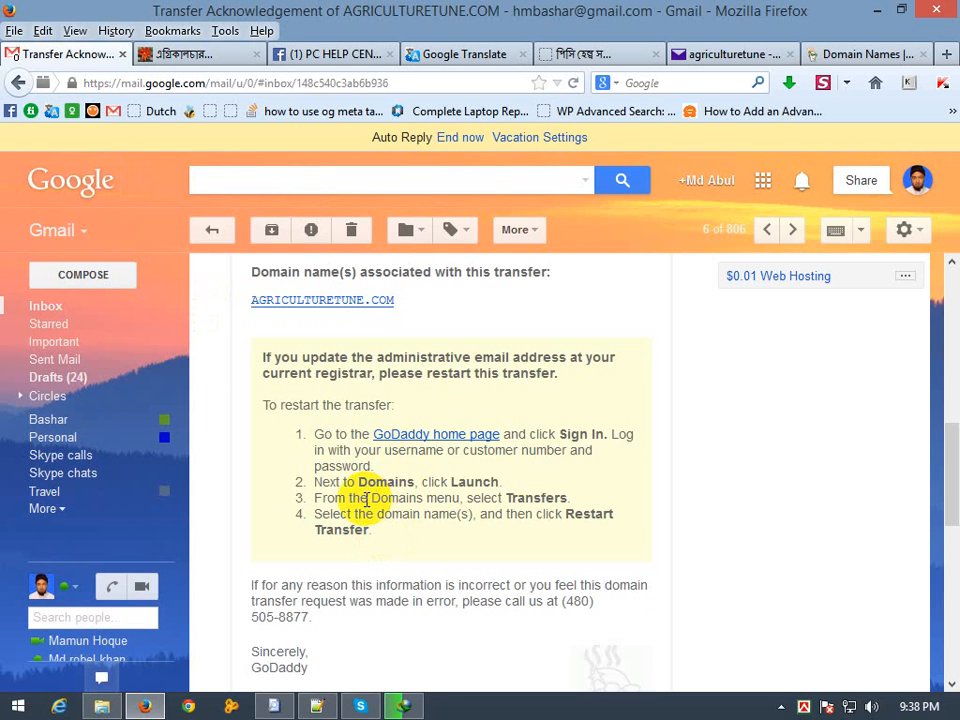
scroll(366, 498, up, 4)
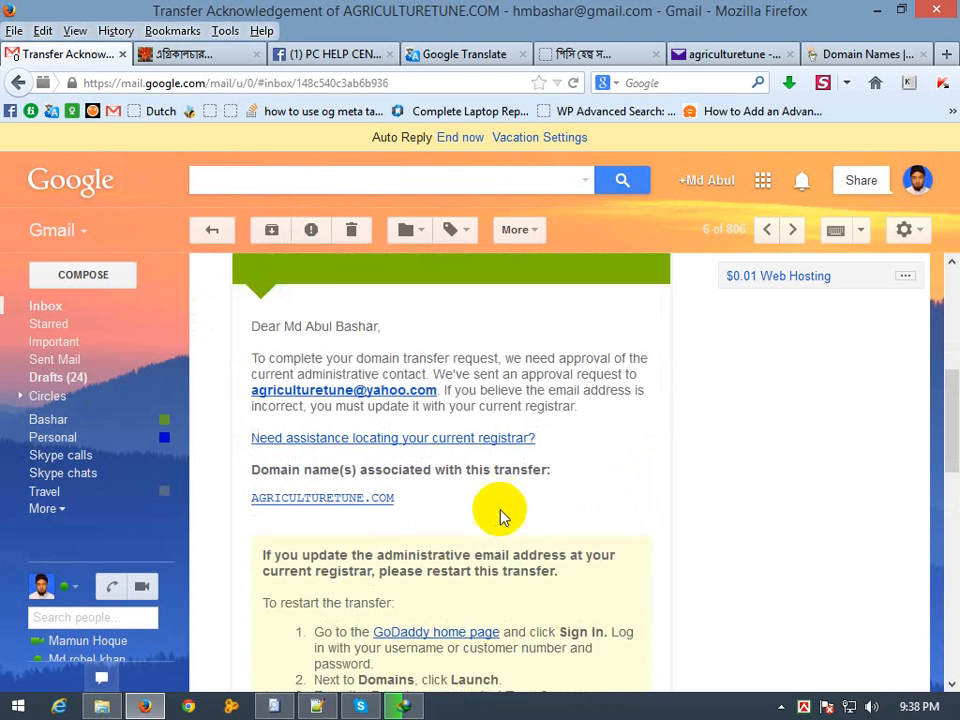
scroll(326, 561, down, 3)
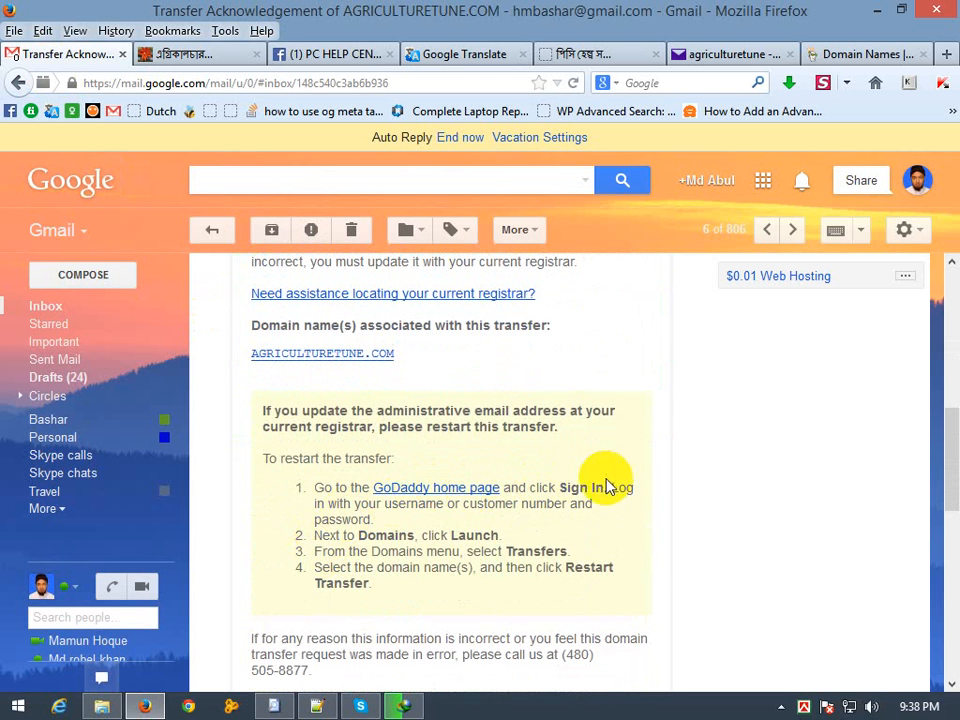
drag(324, 535, 369, 538)
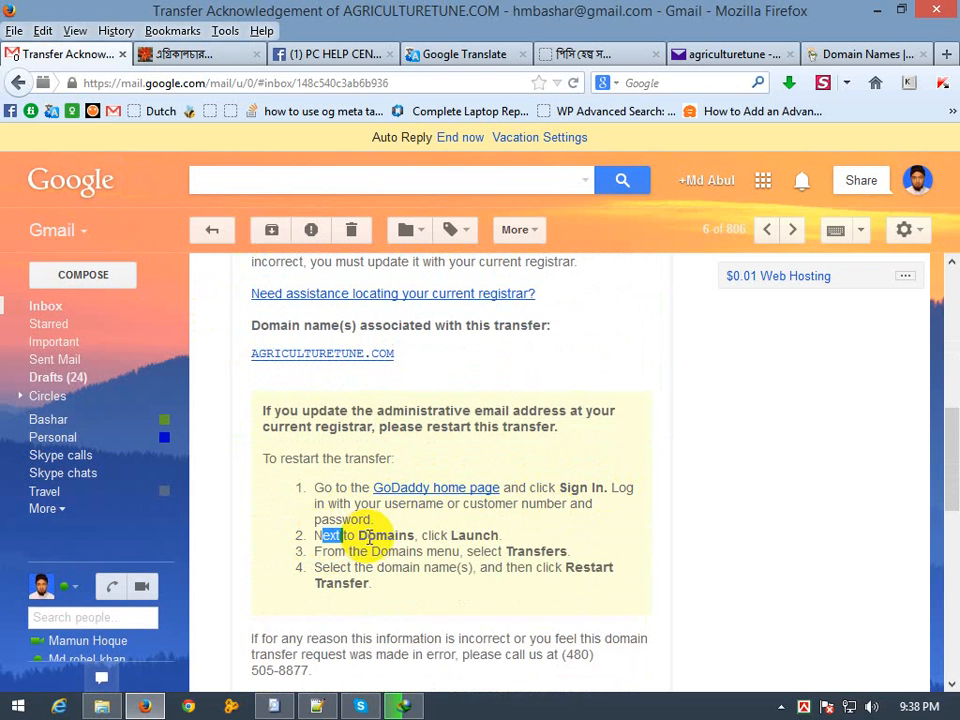
scroll(393, 535, down, 1)
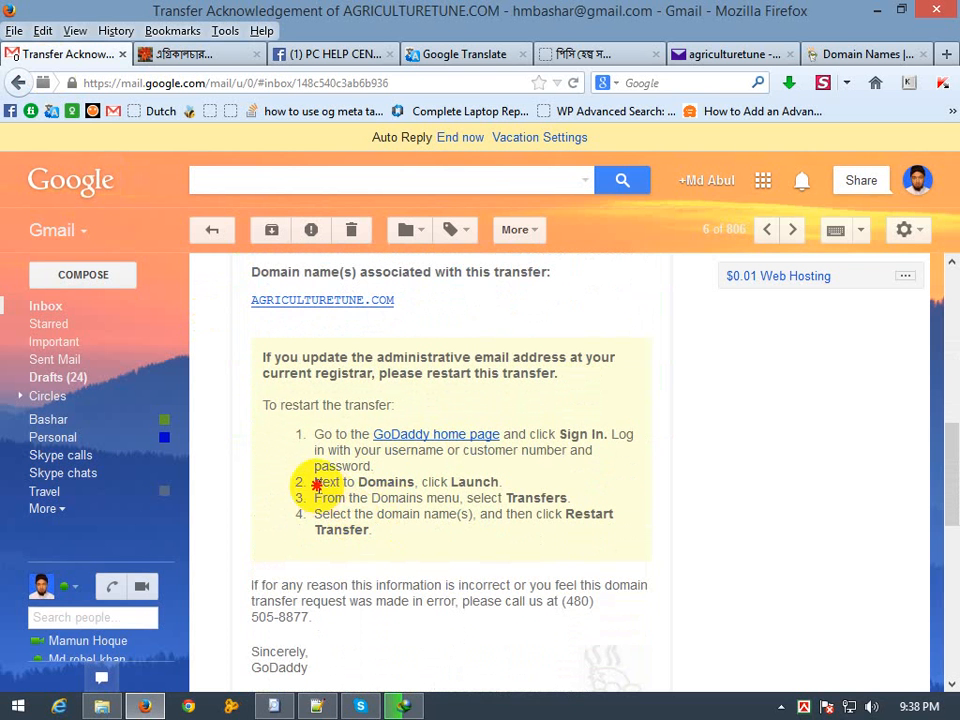
drag(316, 482, 375, 482)
click(343, 484)
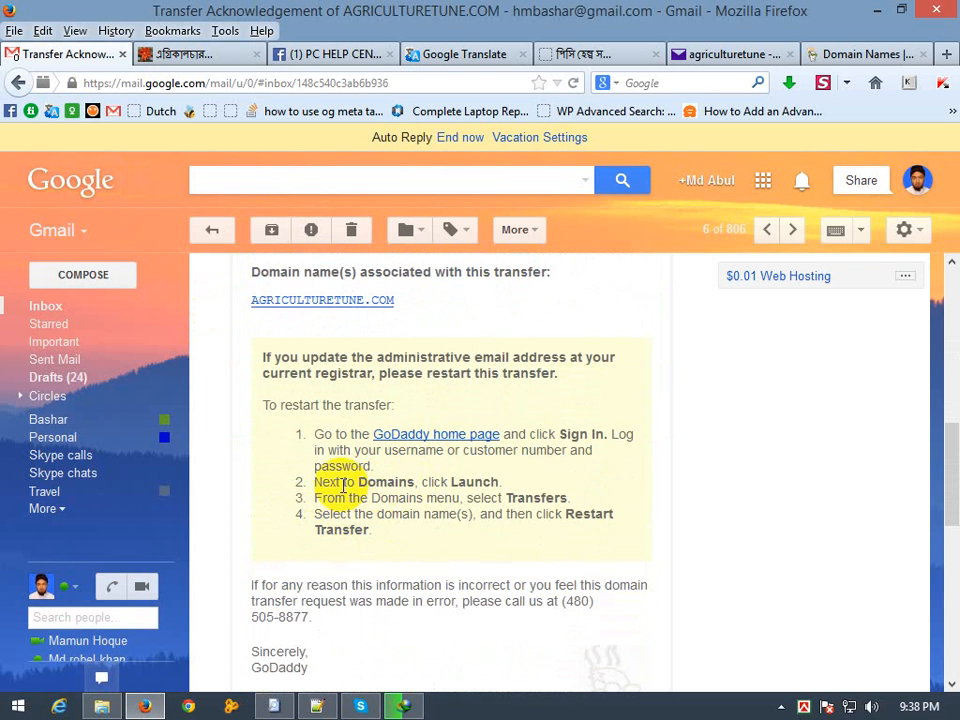
Choose Manage My Domains from the account links on the GoDaddy home page, and return to the transfer email.
click(838, 54)
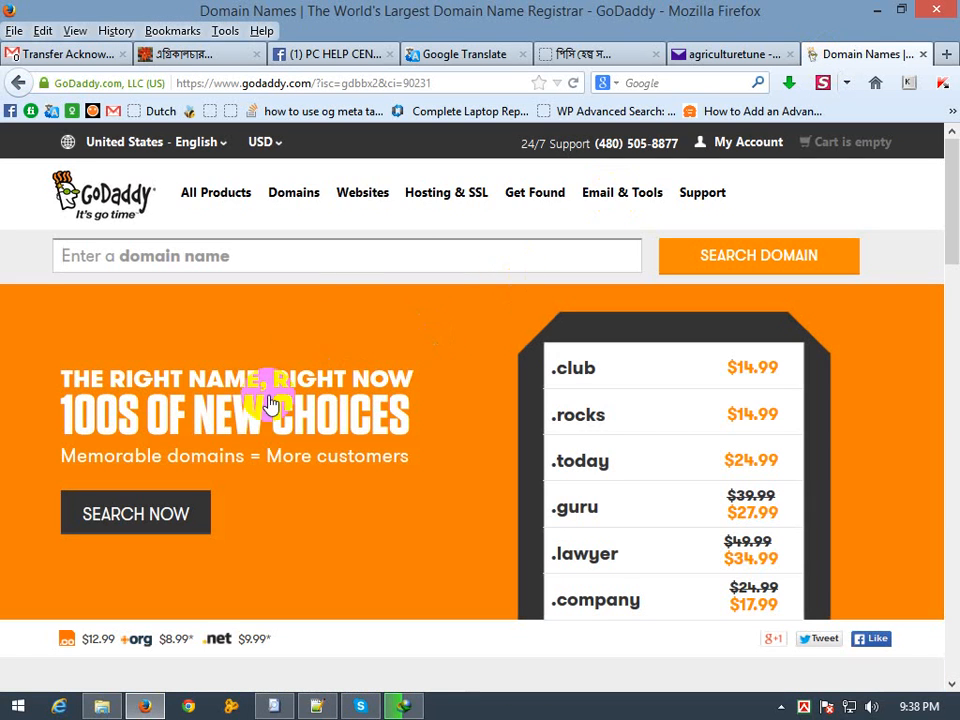
click(746, 142)
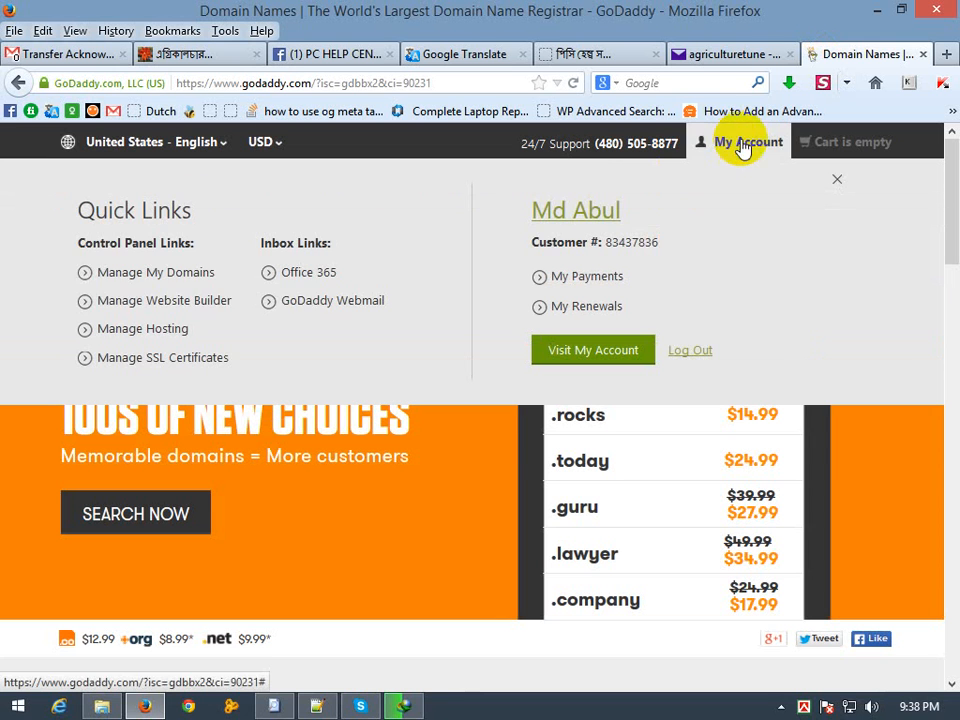
click(163, 272)
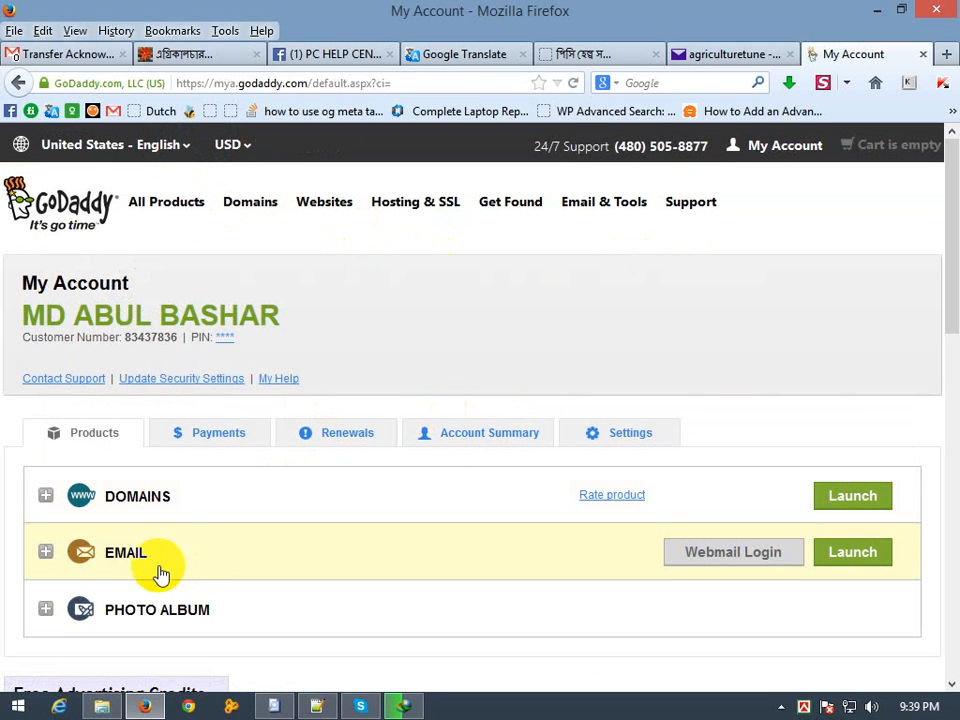
click(62, 57)
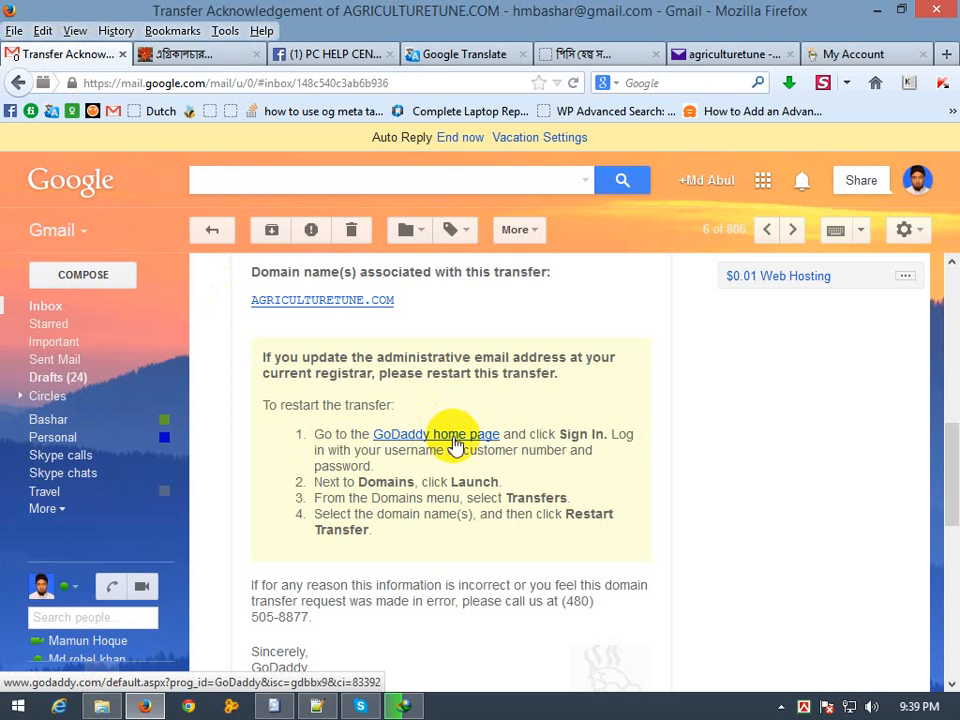
Reread the transfer email's second instruction about Domains, and expand the Domains product in the GoDaddy account.
click(853, 55)
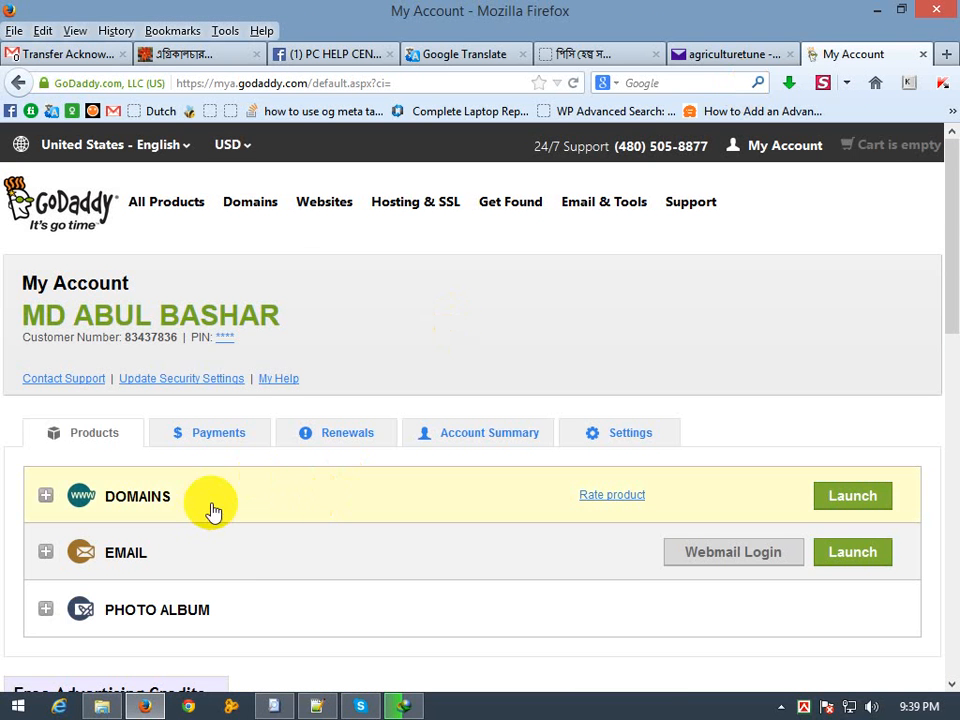
click(30, 55)
scroll(360, 425, down, 1)
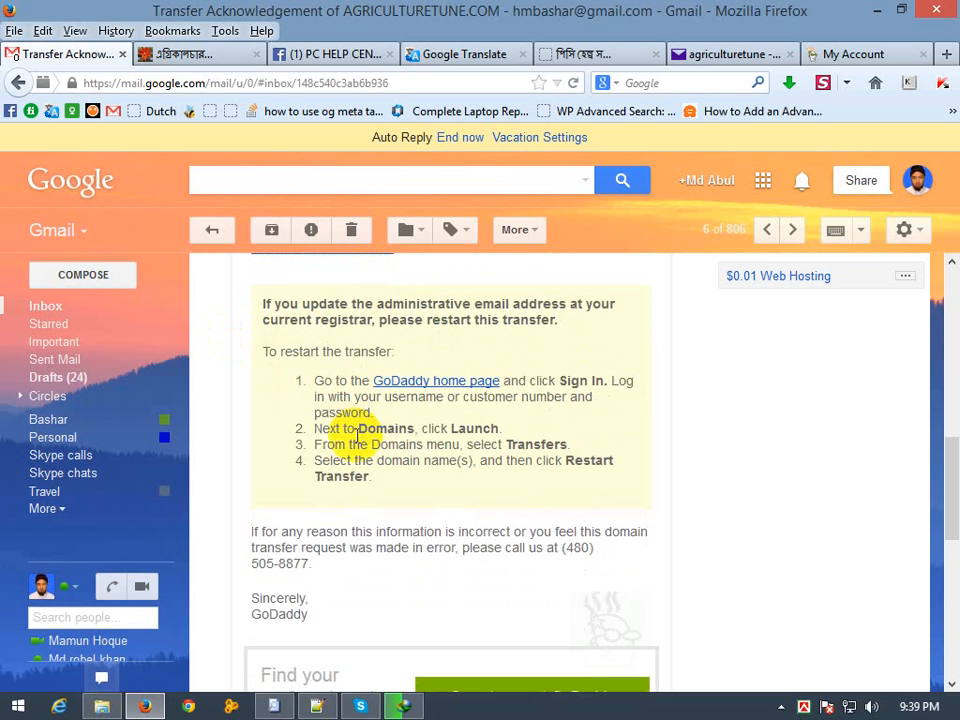
drag(362, 432, 386, 430)
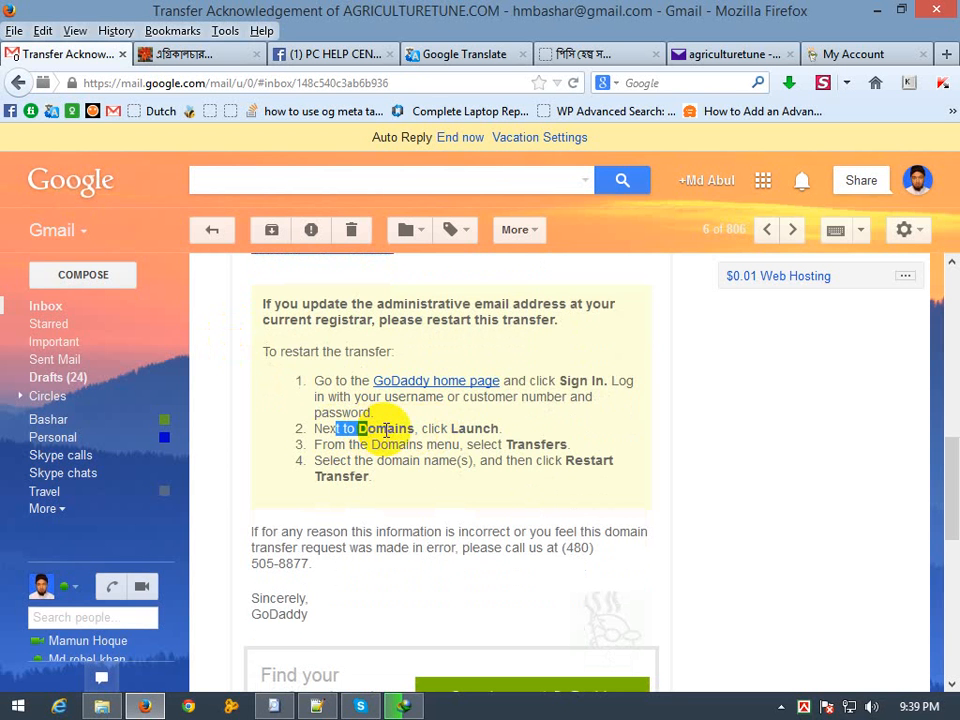
click(843, 54)
click(156, 499)
scroll(208, 495, down, 5)
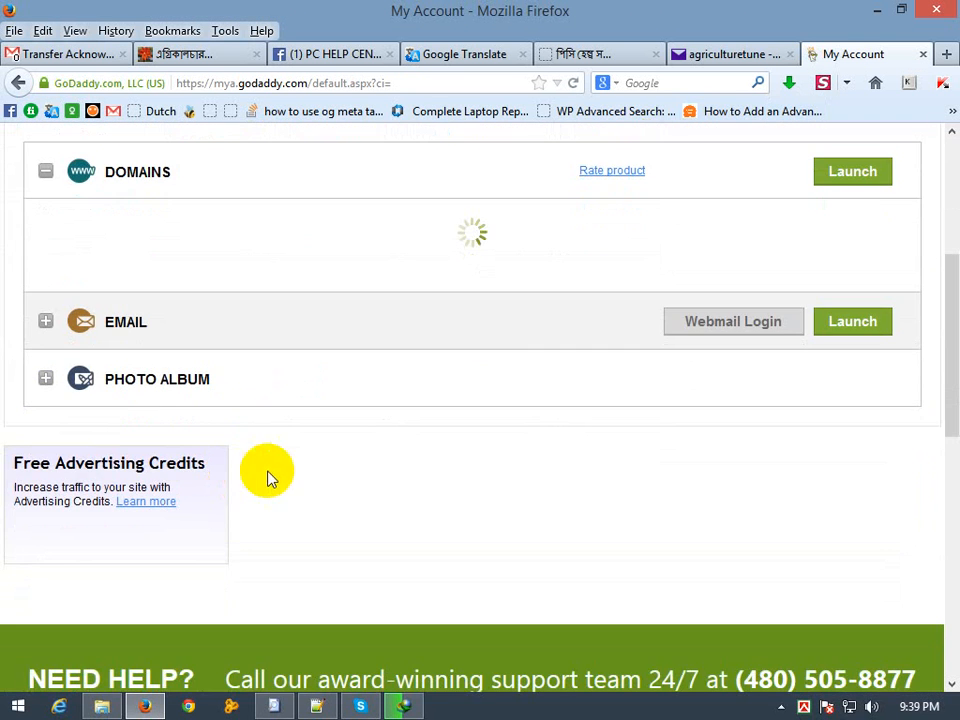
scroll(230, 440, up, 2)
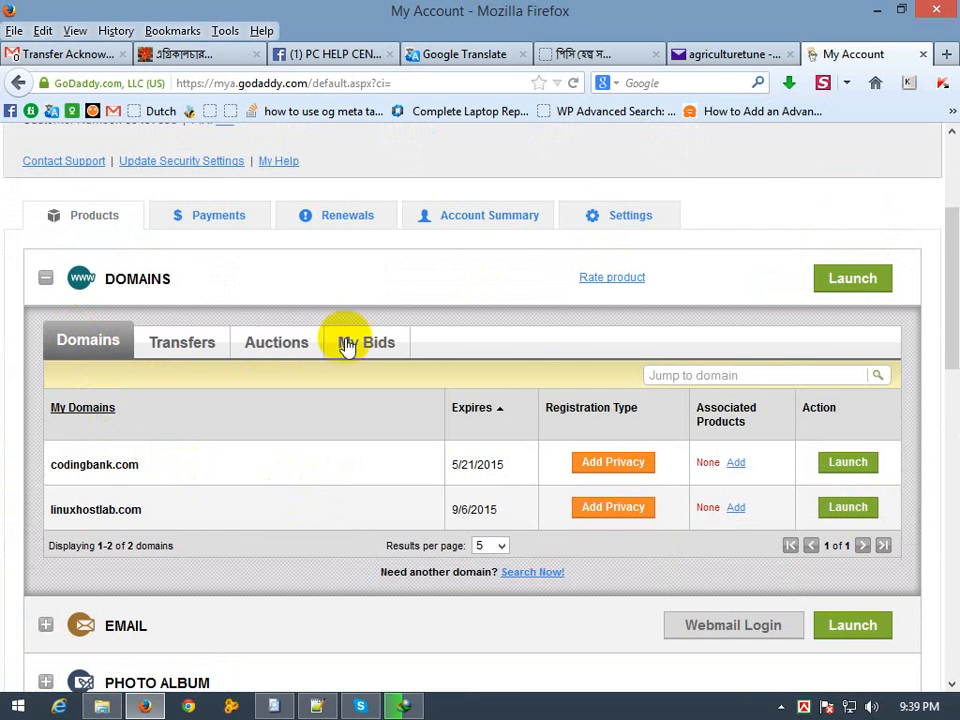
Read the email's third instruction about selecting Transfers, and show the Transfers list of the Domains product.
click(62, 54)
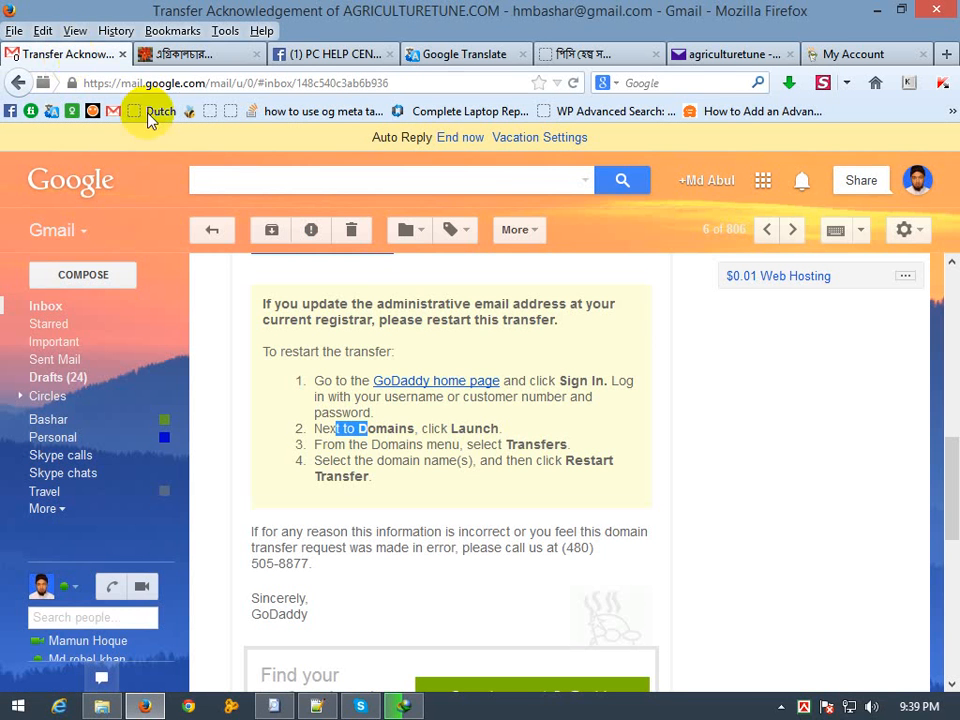
click(440, 440)
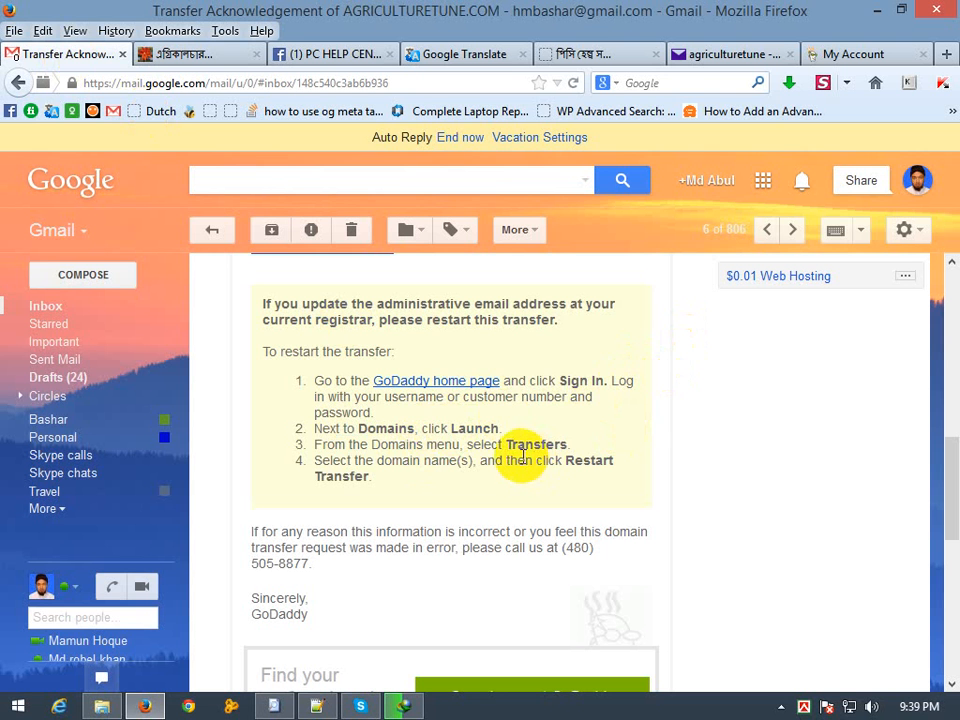
drag(340, 444, 383, 443)
drag(522, 444, 540, 441)
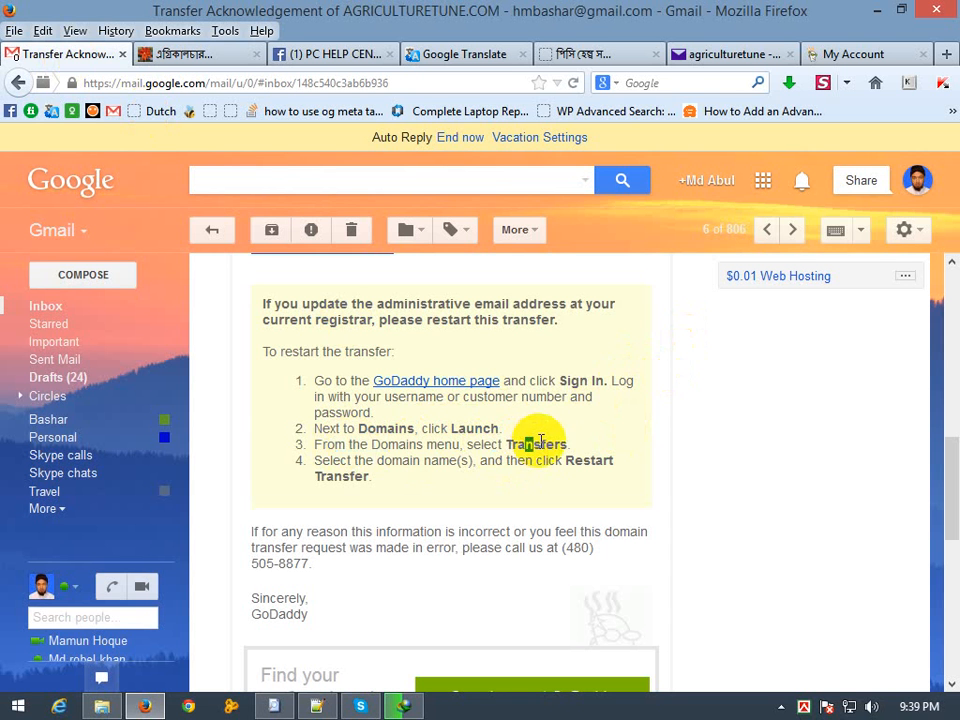
click(840, 56)
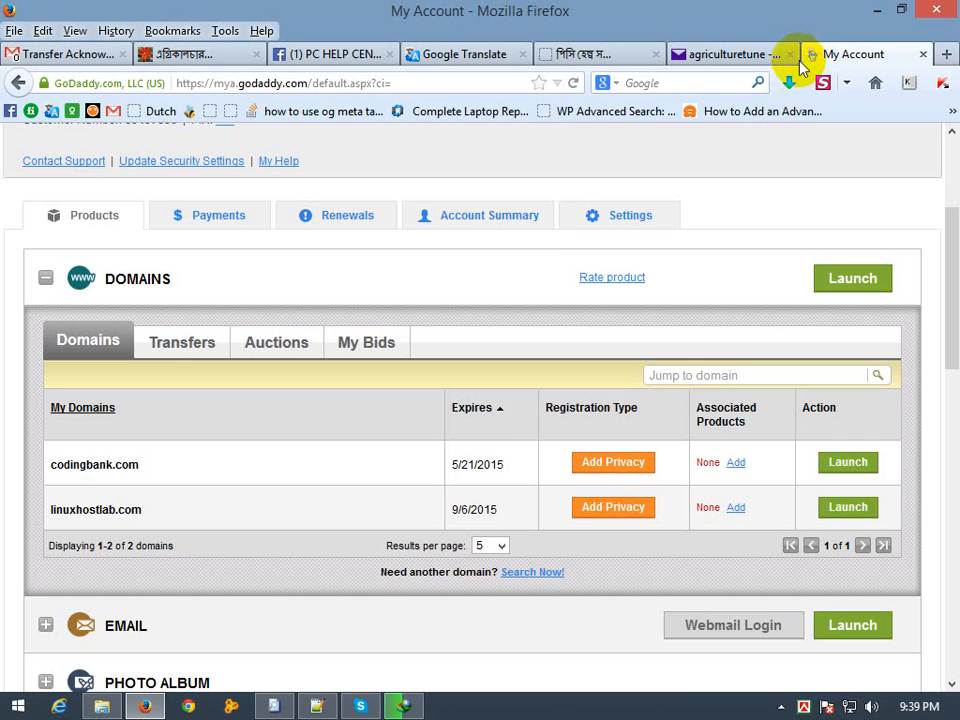
click(176, 342)
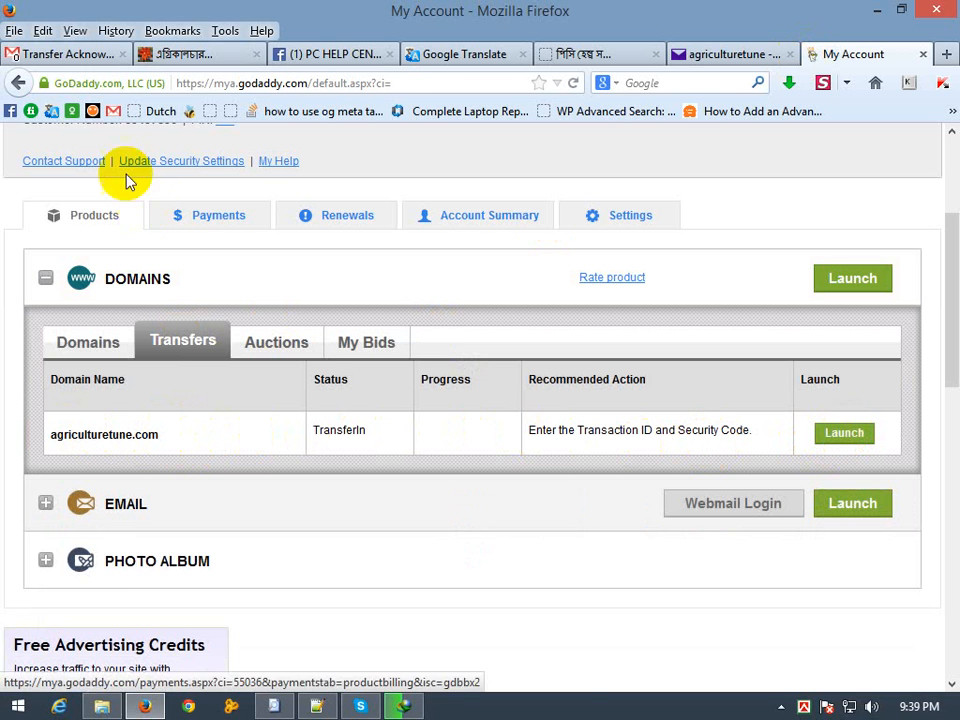
Read the email's fourth instruction about selecting the domain name and restarting the transfer.
click(40, 54)
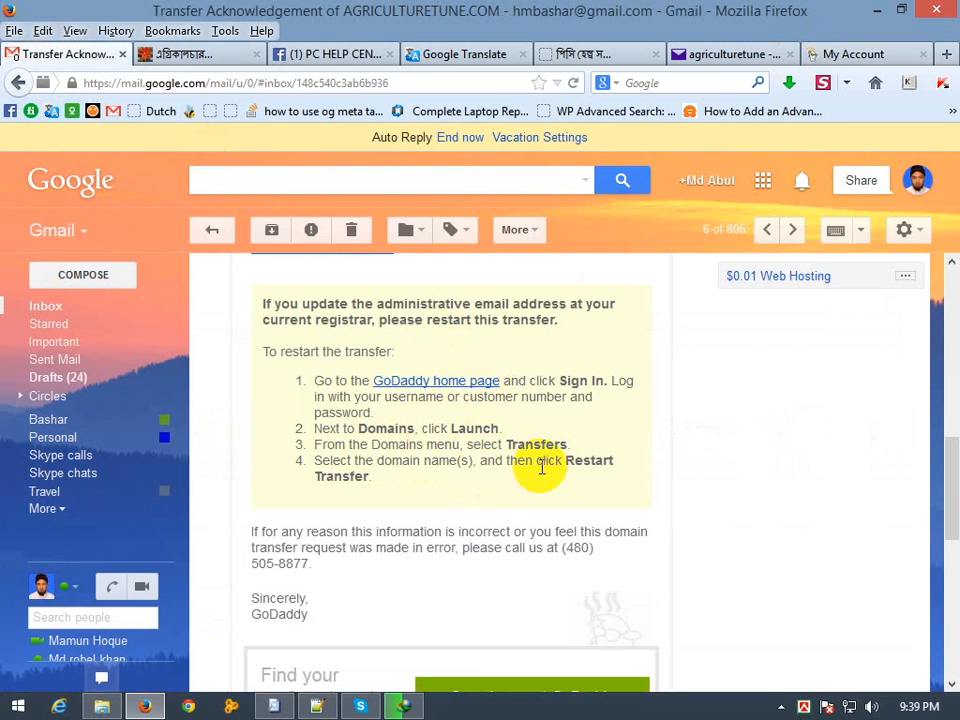
click(355, 458)
drag(436, 460, 451, 460)
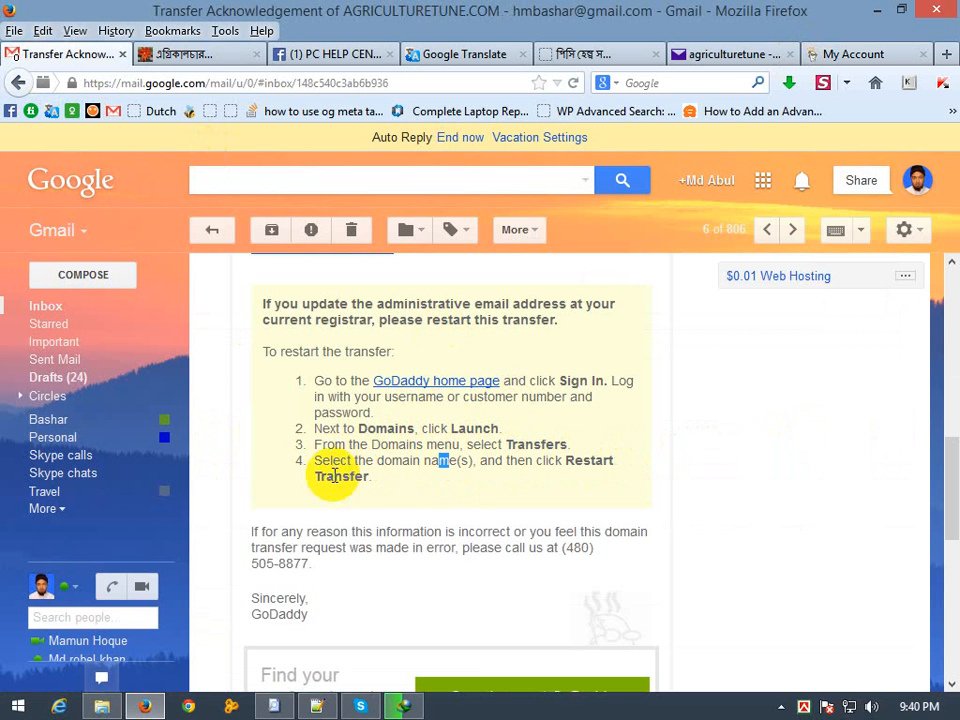
Start authorizing the pending AGRICULTURETUNE.COM transfer from its details, and open the form for adding the transaction ID and security code.
click(828, 55)
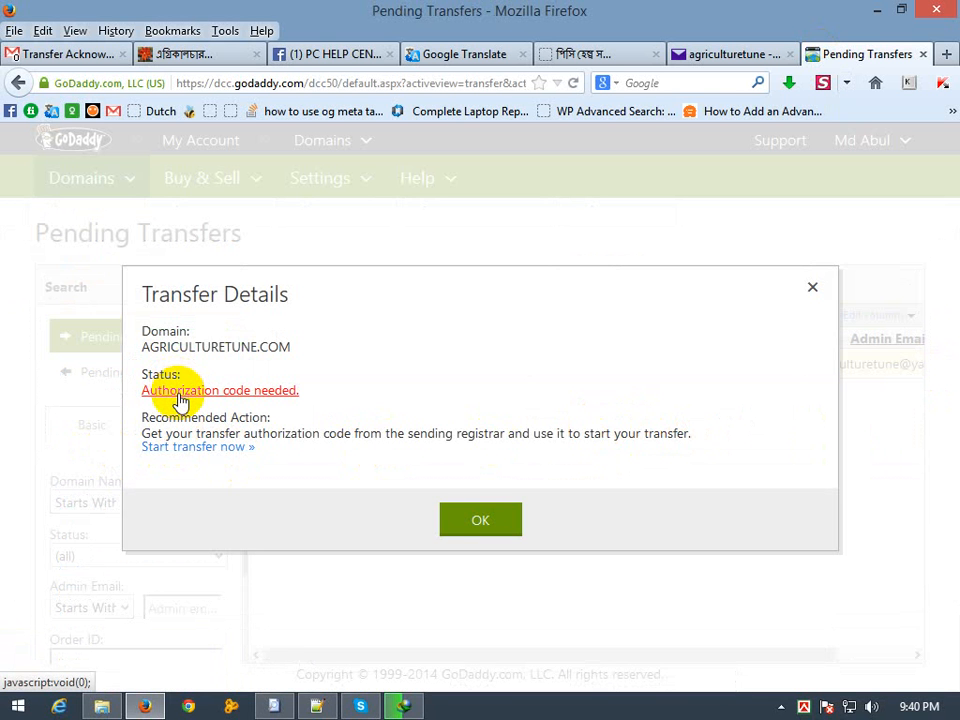
click(240, 400)
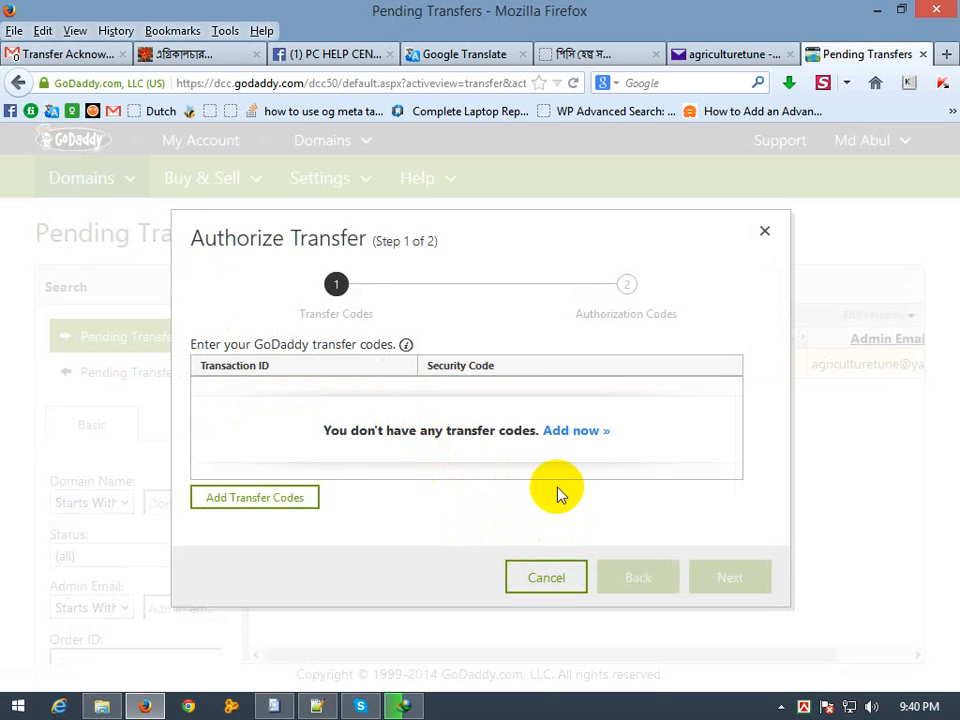
click(592, 443)
click(328, 354)
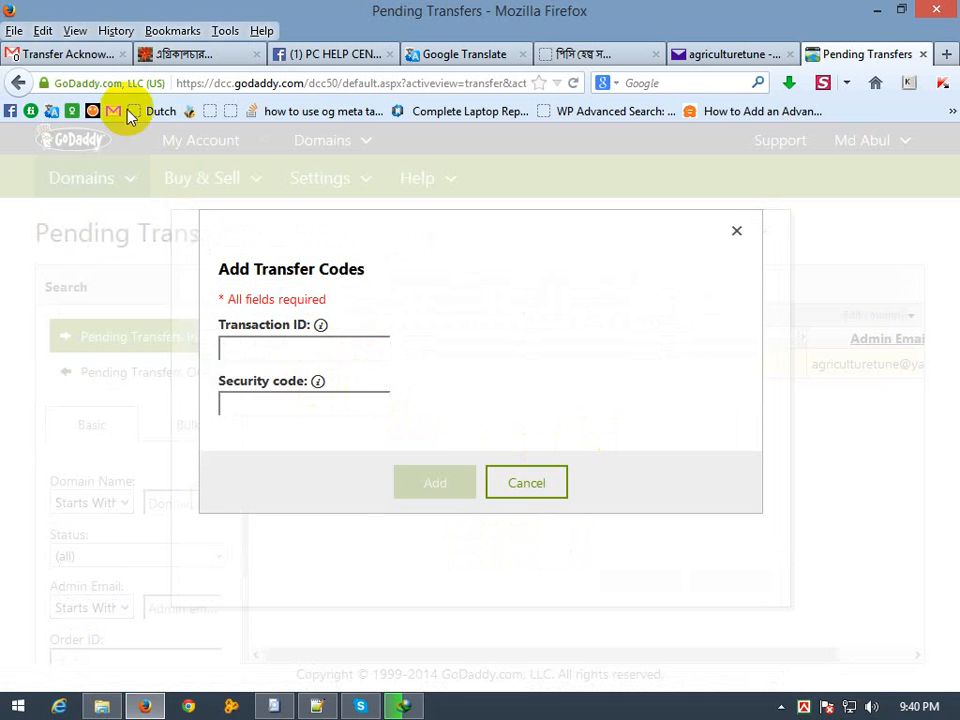
Look for the transfer codes in the transfer acknowledgement email and in GoDaddy's Domain Status Change Notification in Gmail.
click(64, 55)
scroll(519, 530, up, 6)
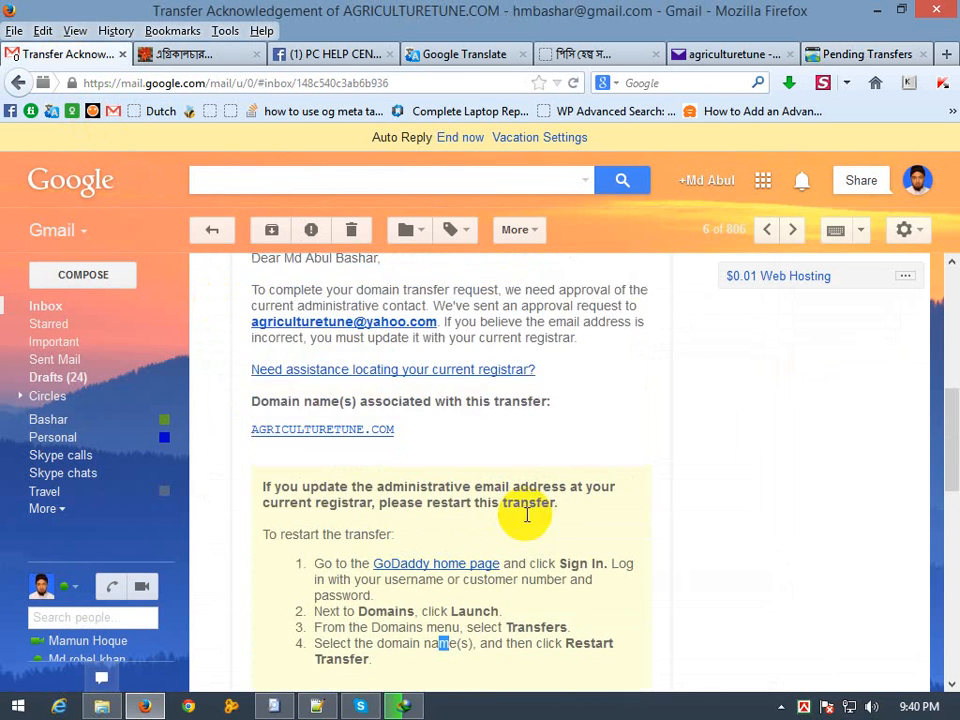
scroll(527, 518, down, 10)
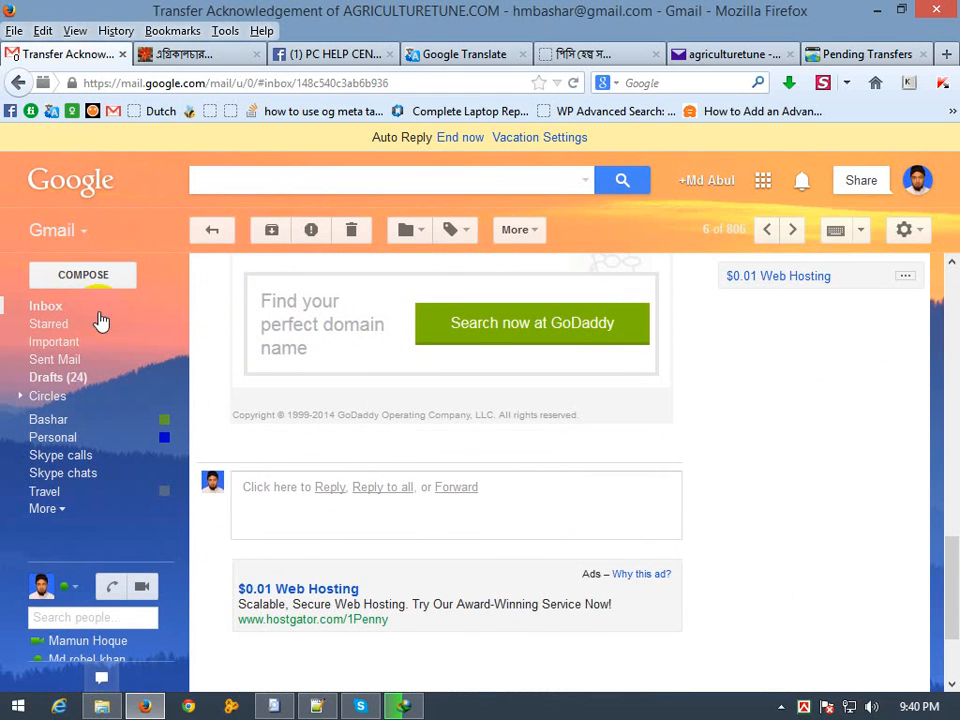
click(42, 306)
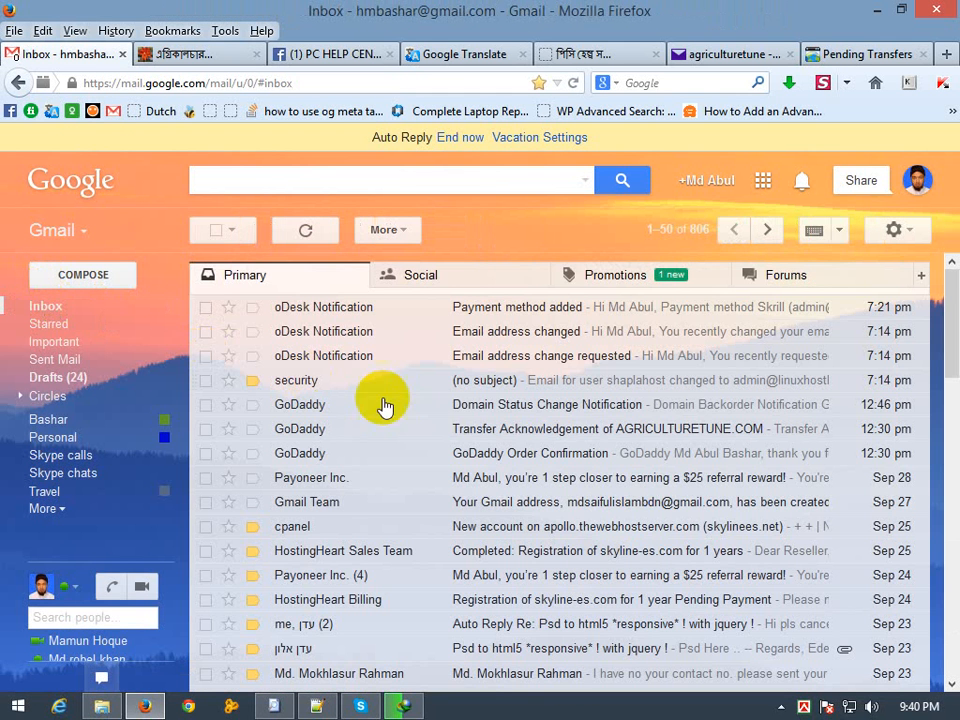
click(598, 410)
scroll(471, 471, down, 4)
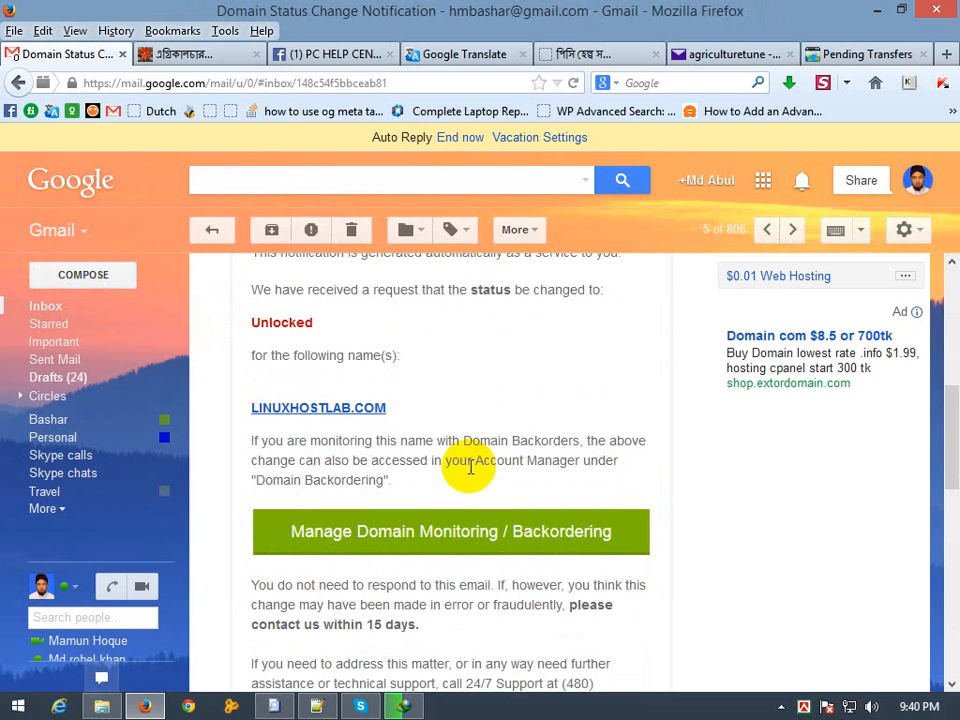
scroll(470, 467, down, 4)
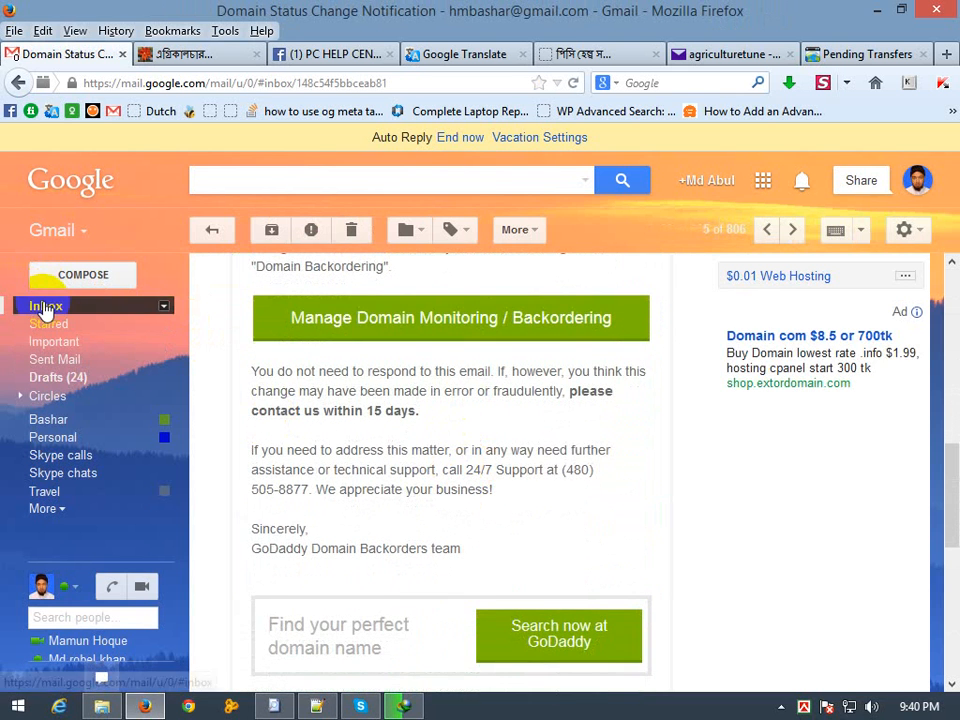
click(45, 308)
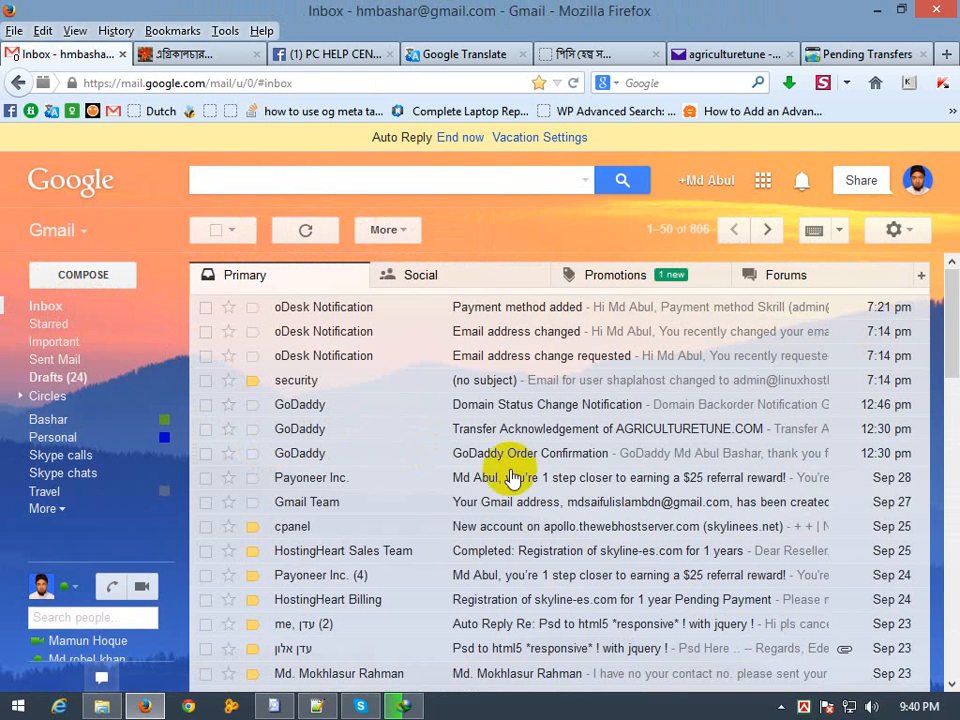
Look through the GoDaddy Order Confirmation email for the transfer codes, and return to the inbox.
click(553, 455)
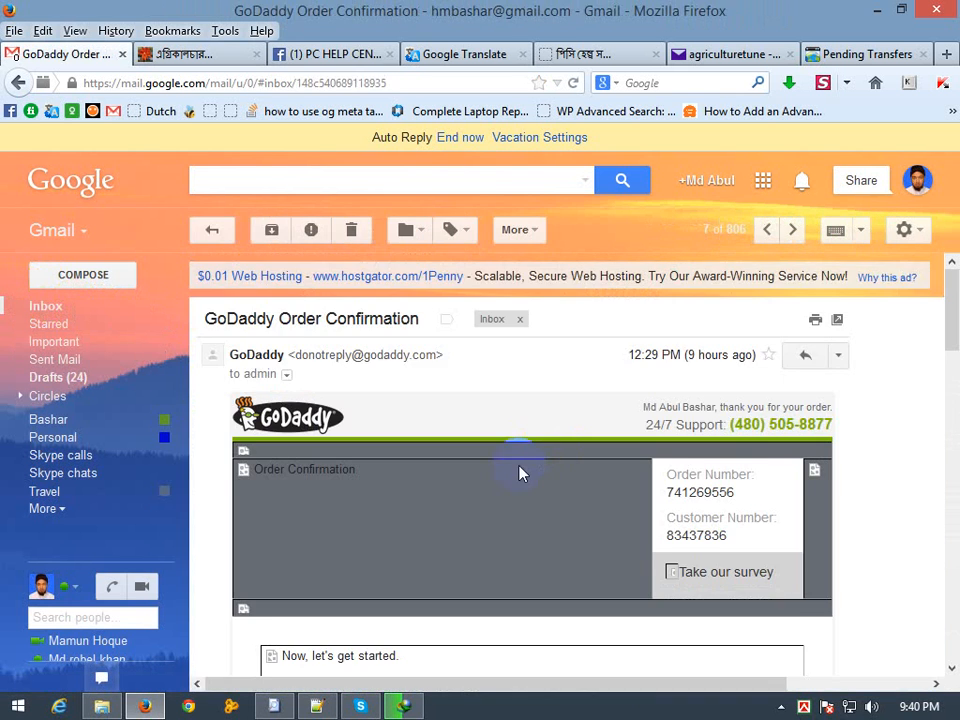
scroll(520, 470, down, 5)
scroll(518, 475, up, 7)
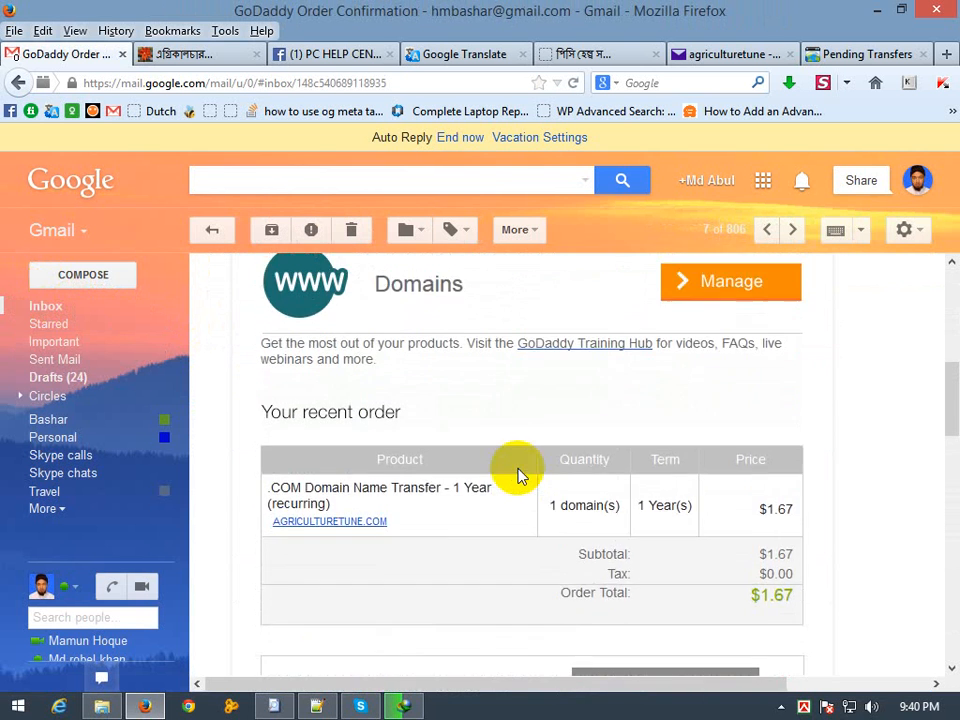
scroll(518, 477, down, 9)
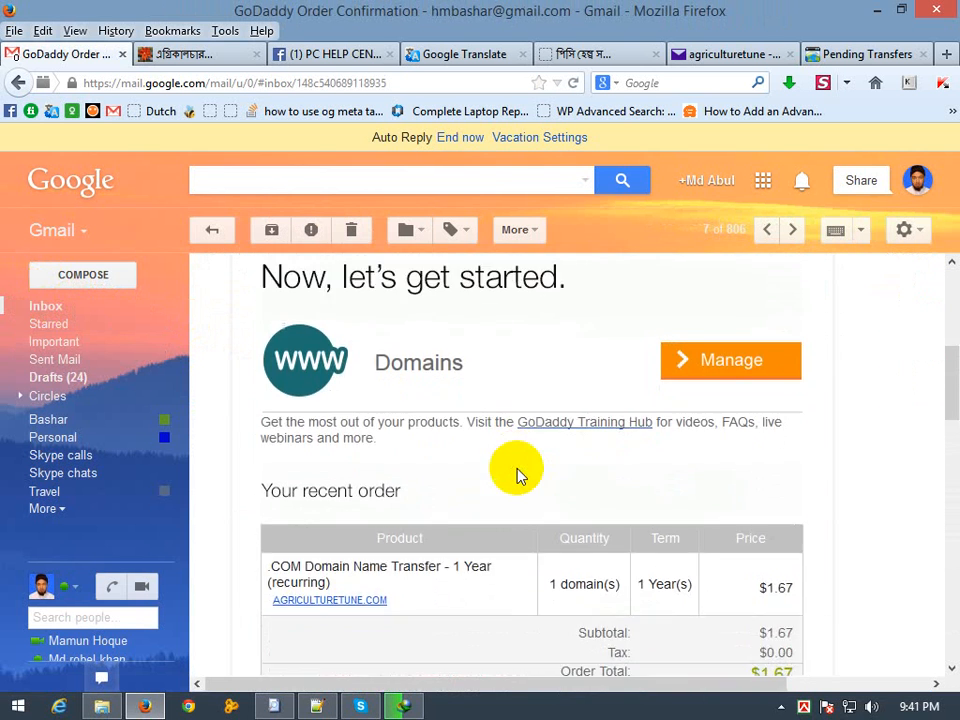
scroll(520, 466, down, 6)
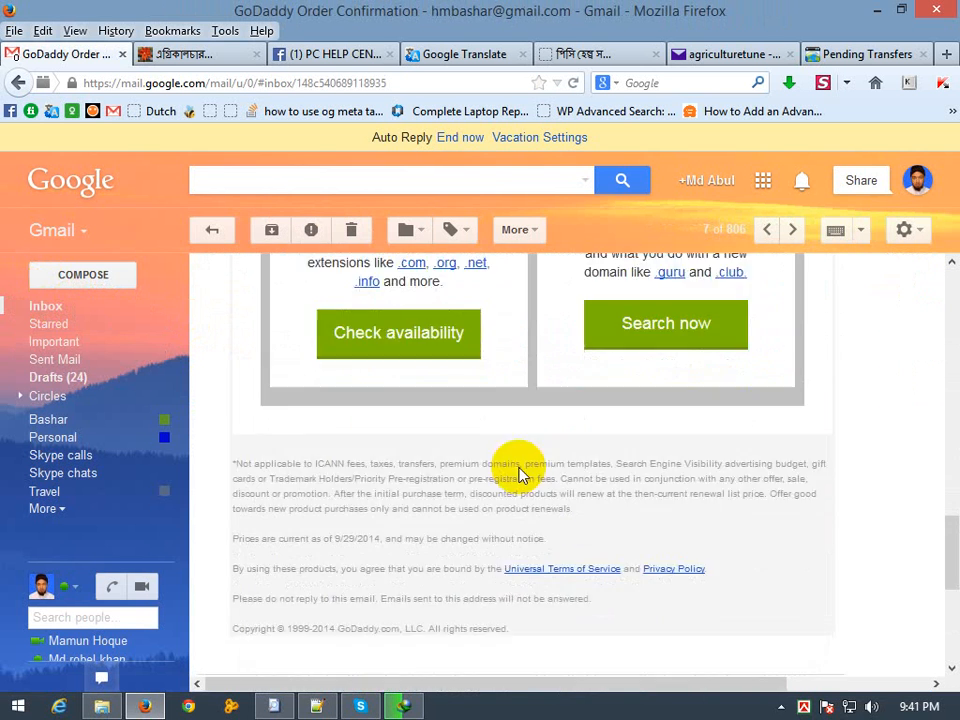
scroll(489, 484, up, 3)
scroll(492, 482, up, 7)
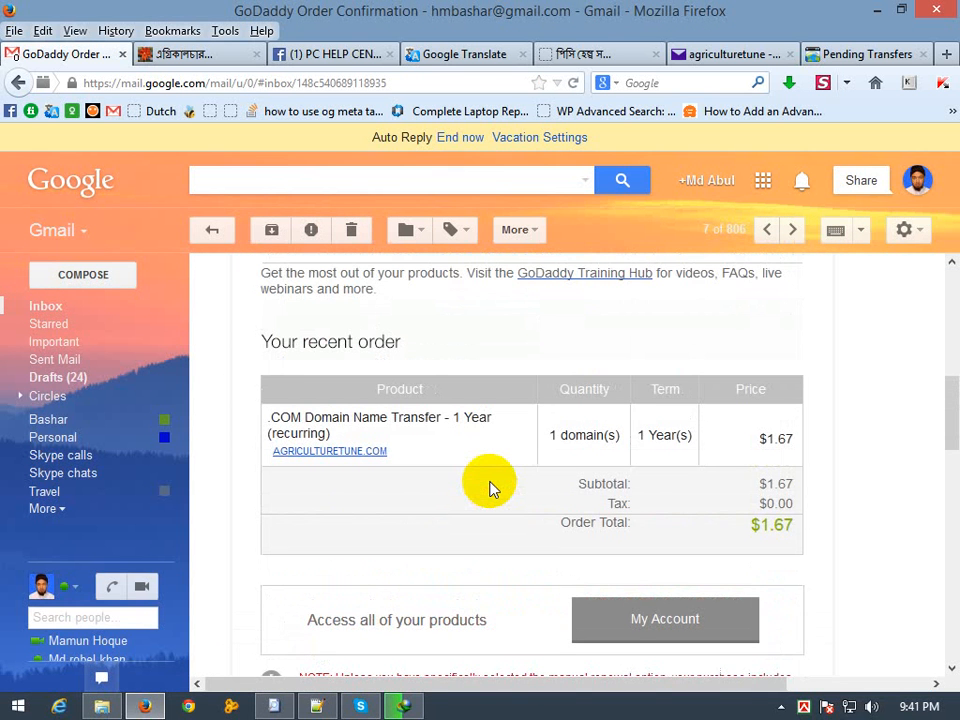
scroll(489, 488, up, 3)
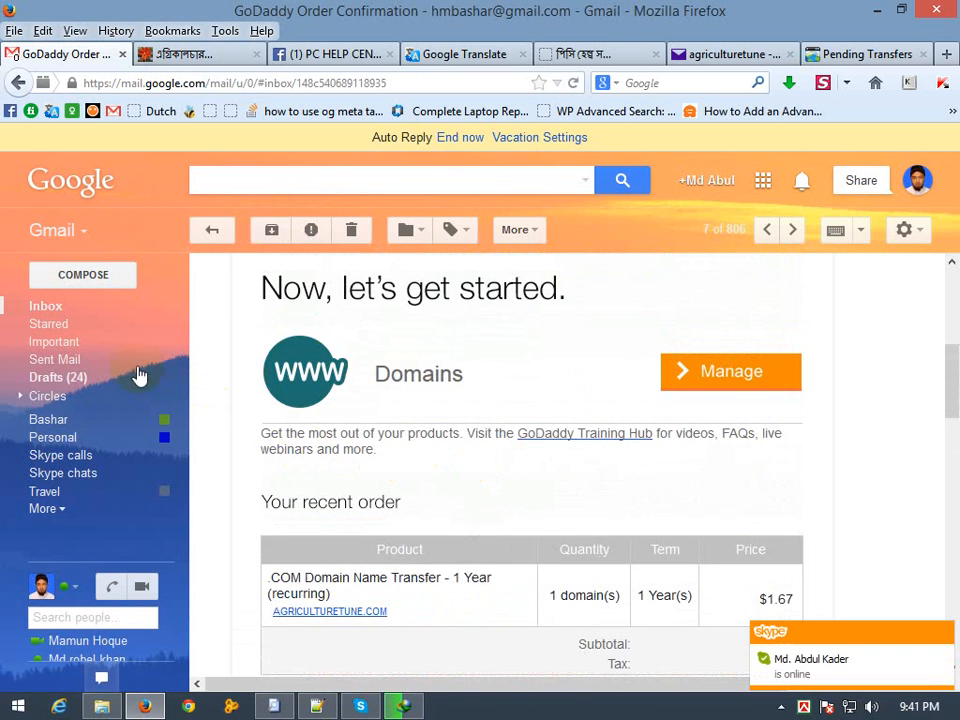
click(30, 315)
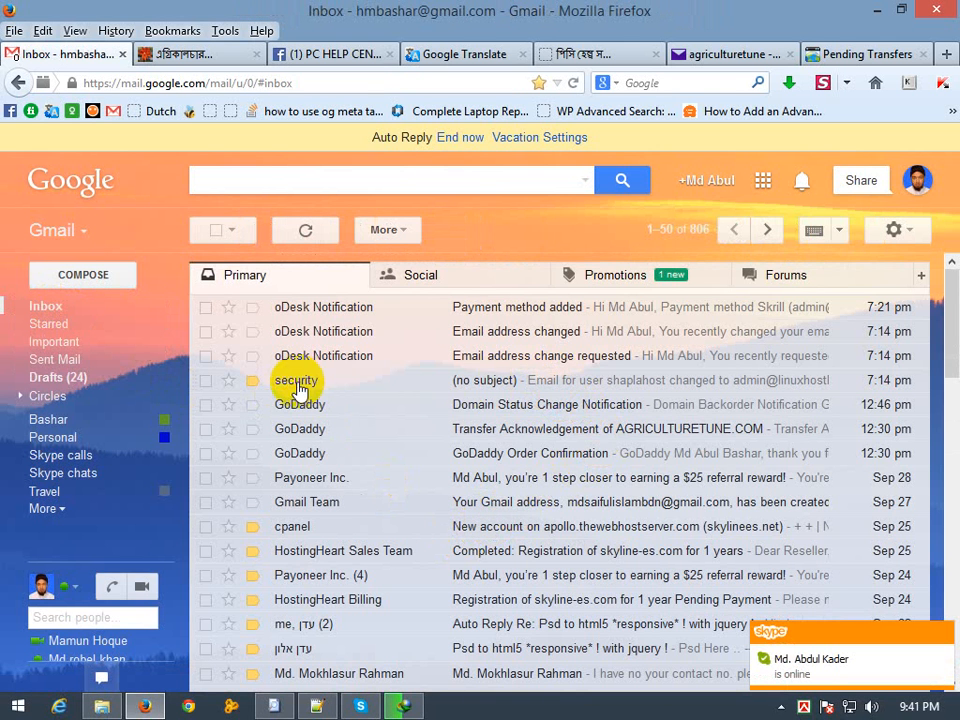
Look for the transfer codes in the no-subject security email and through the messages in Gmail's Trash folder.
click(585, 388)
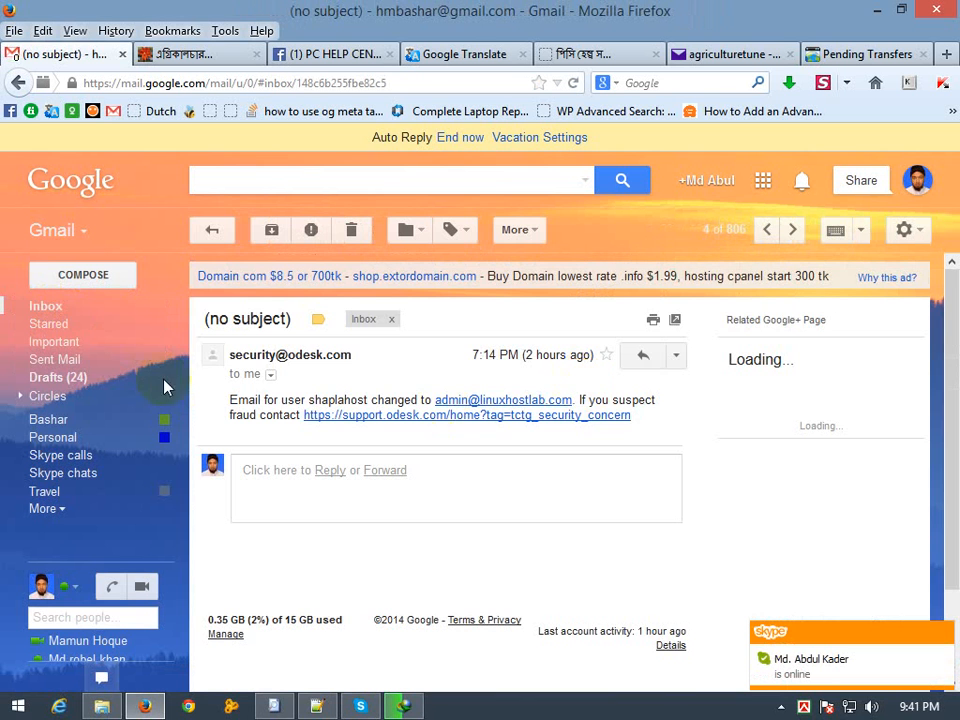
click(68, 306)
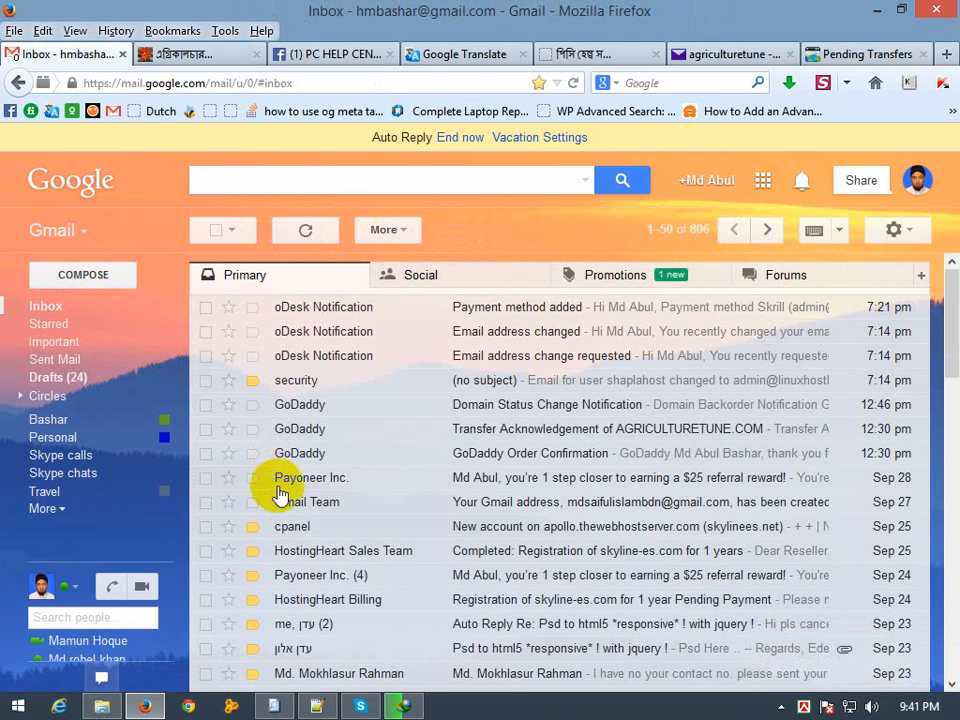
click(47, 509)
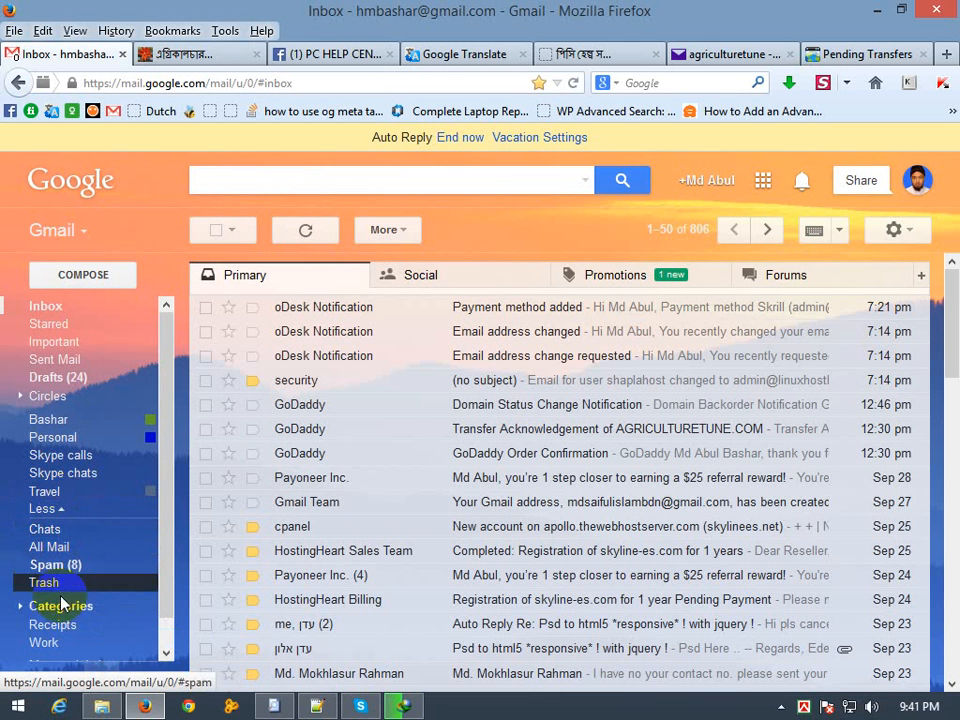
scroll(64, 604, down, 1)
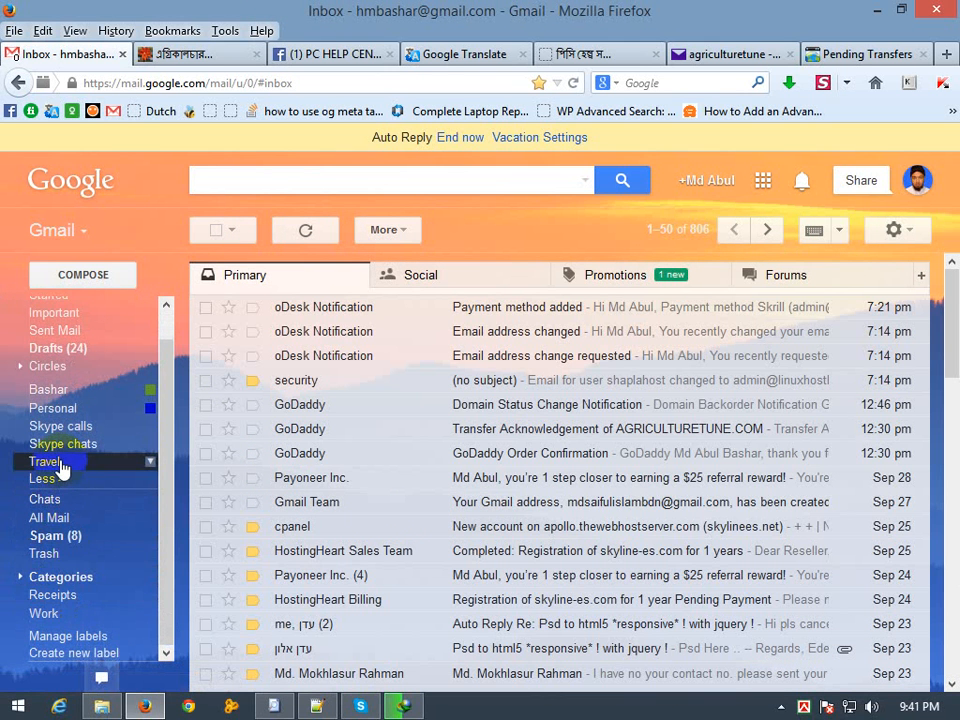
click(49, 556)
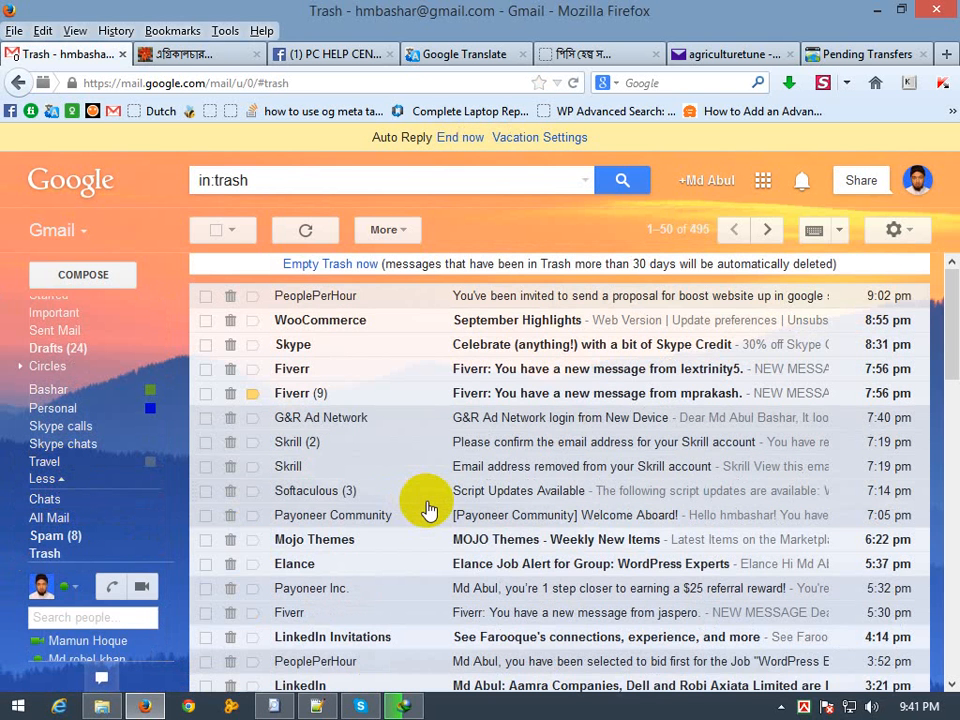
scroll(546, 467, down, 2)
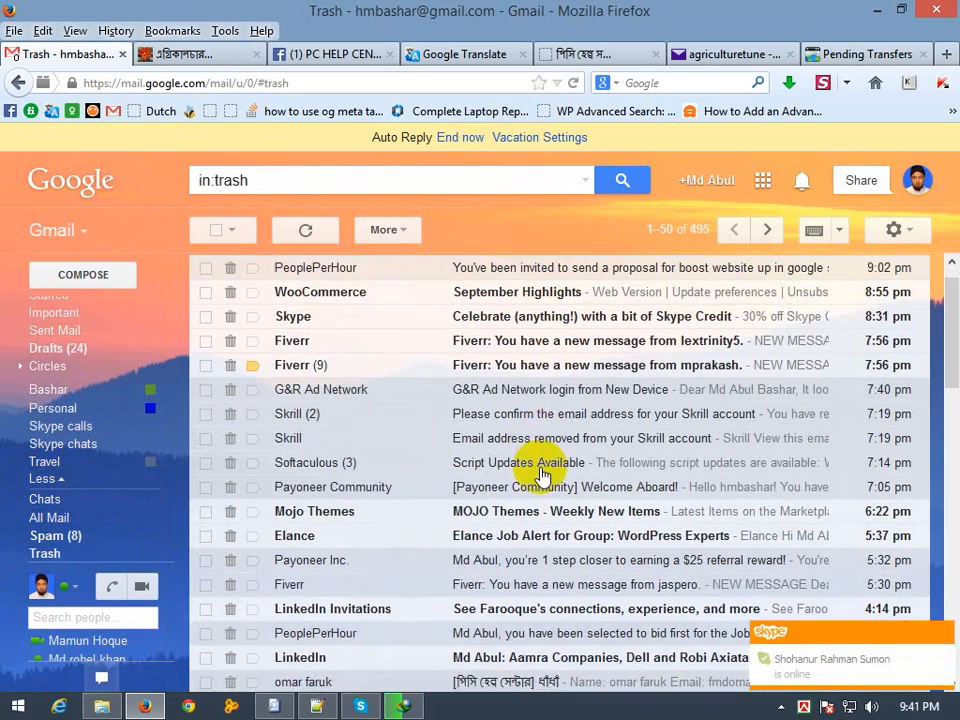
scroll(543, 483, down, 3)
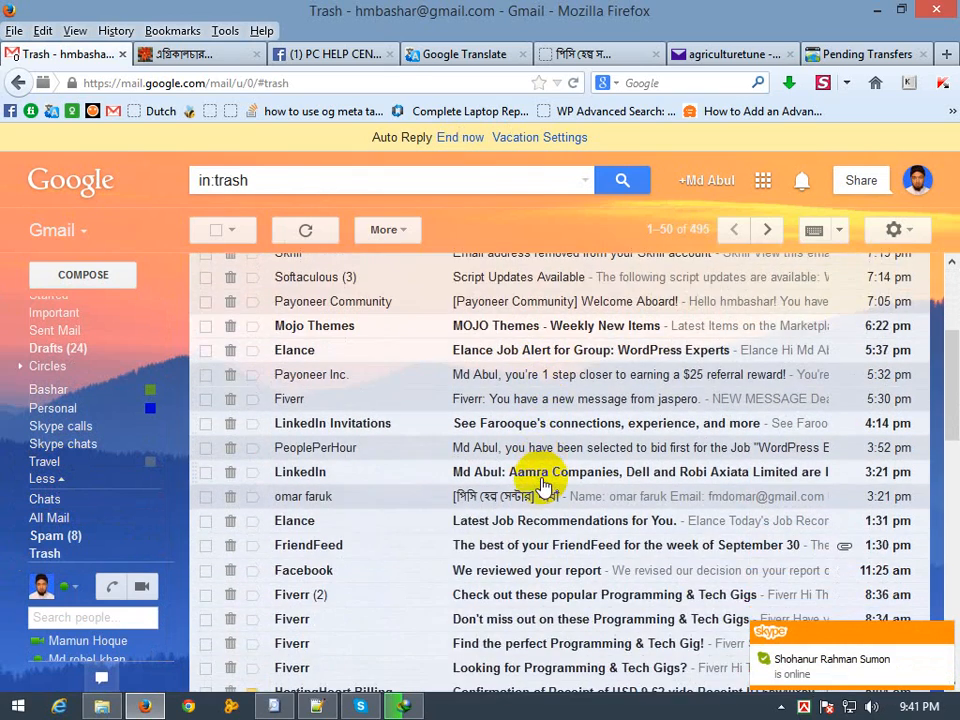
scroll(543, 488, down, 4)
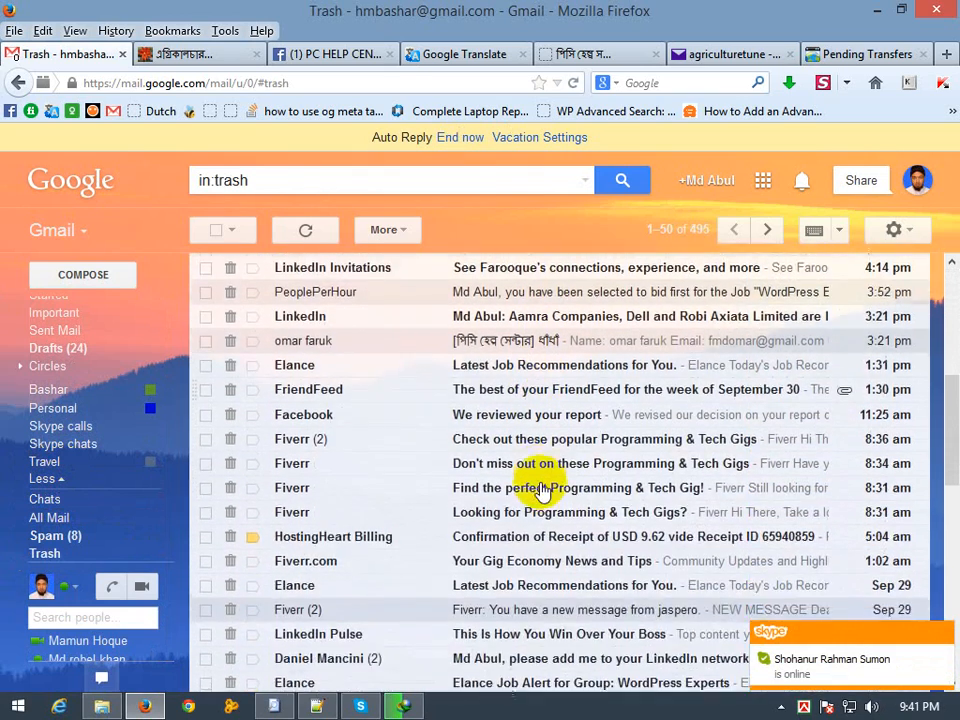
scroll(543, 490, down, 3)
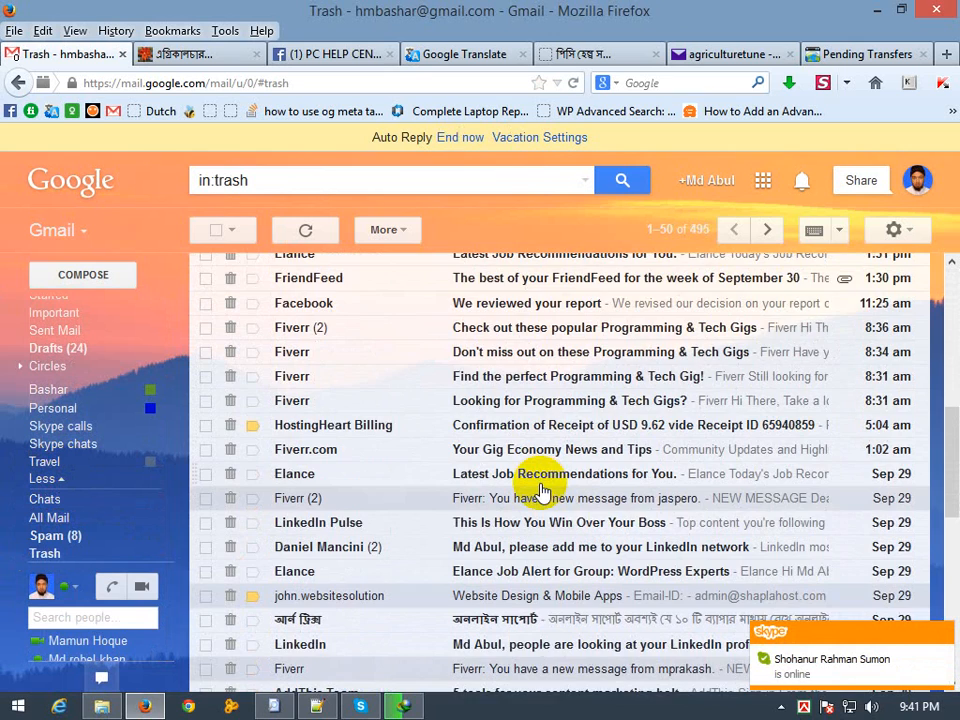
scroll(540, 492, down, 6)
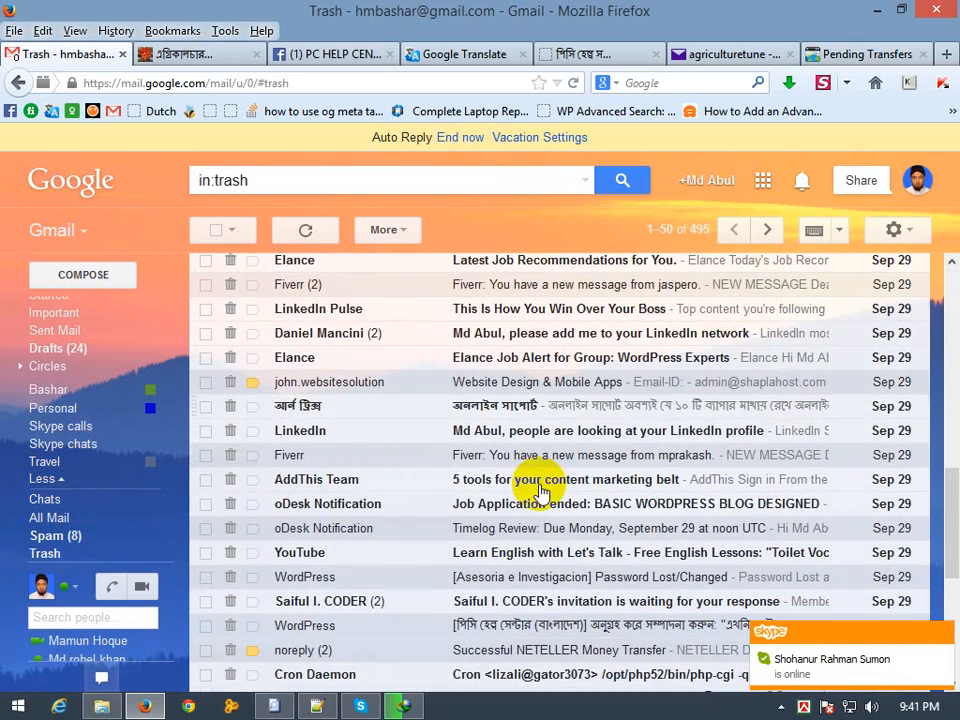
scroll(540, 492, down, 3)
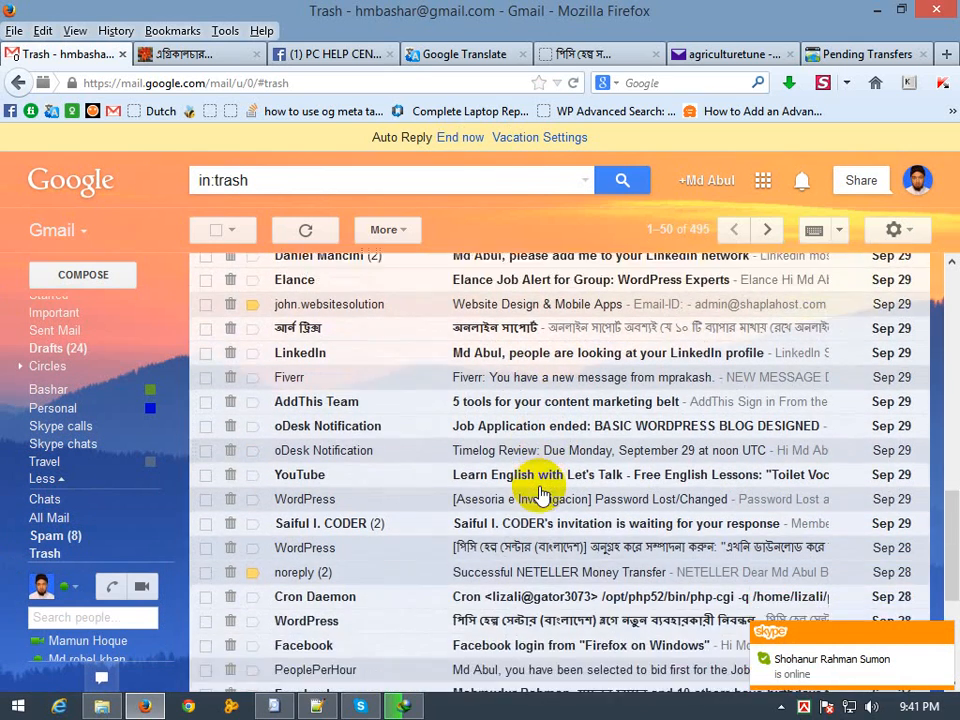
scroll(540, 492, down, 3)
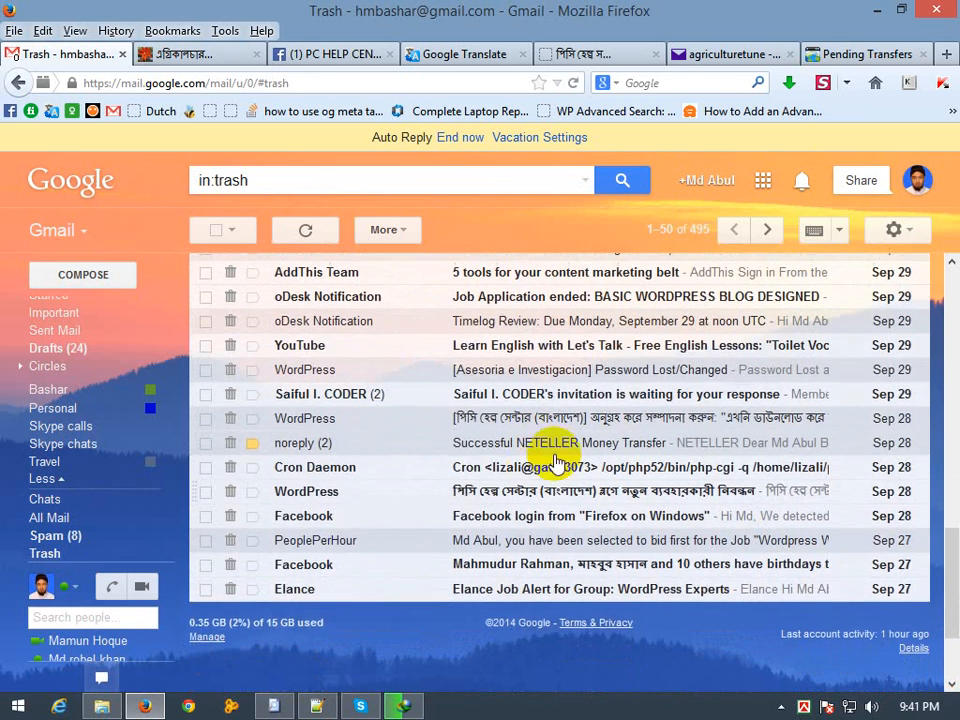
Switch to the agriculturetune Yahoo Mail account and reload the page to get back to its inbox.
click(846, 62)
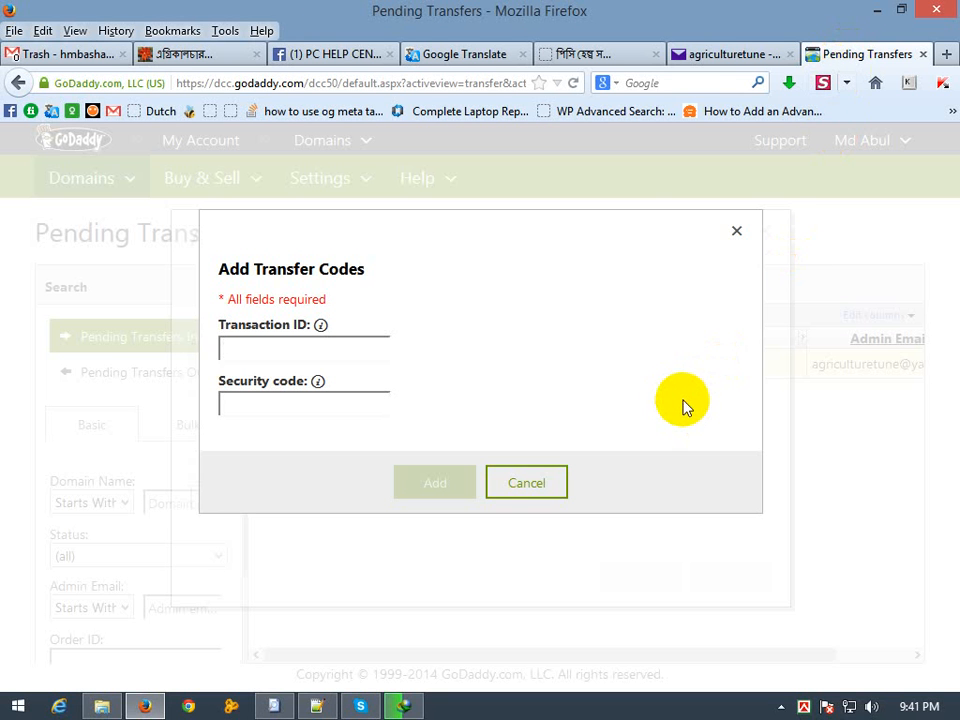
click(733, 57)
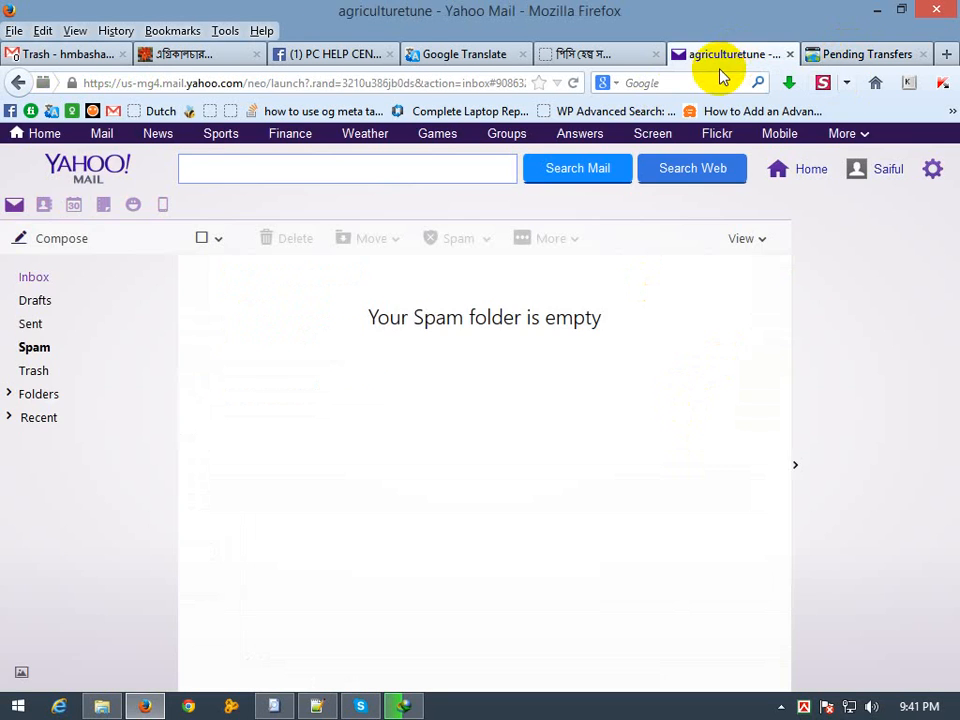
click(35, 280)
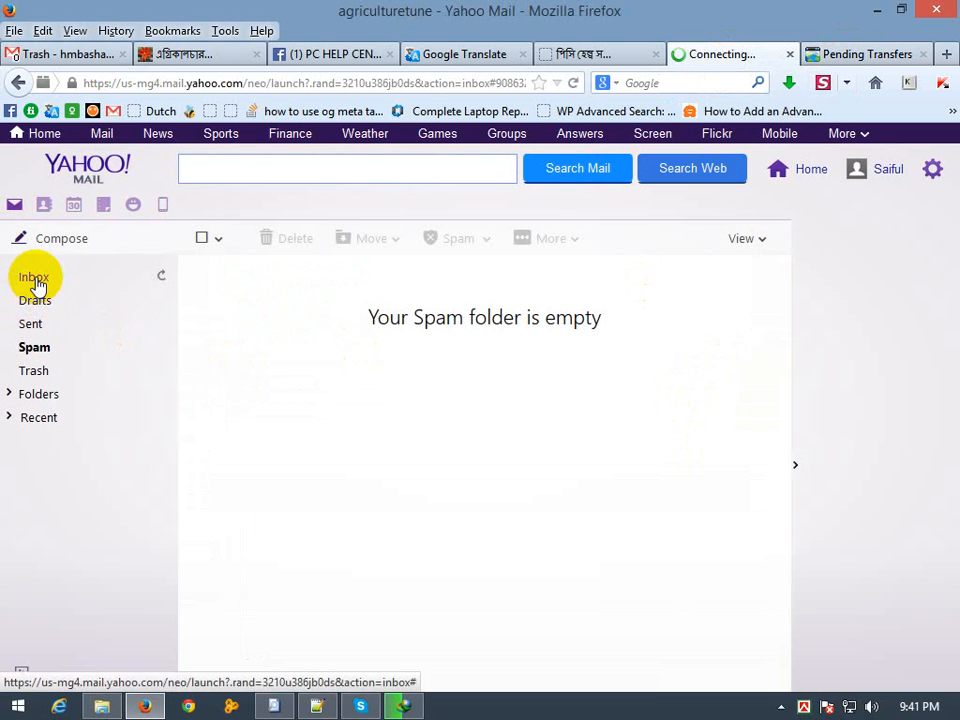
click(885, 170)
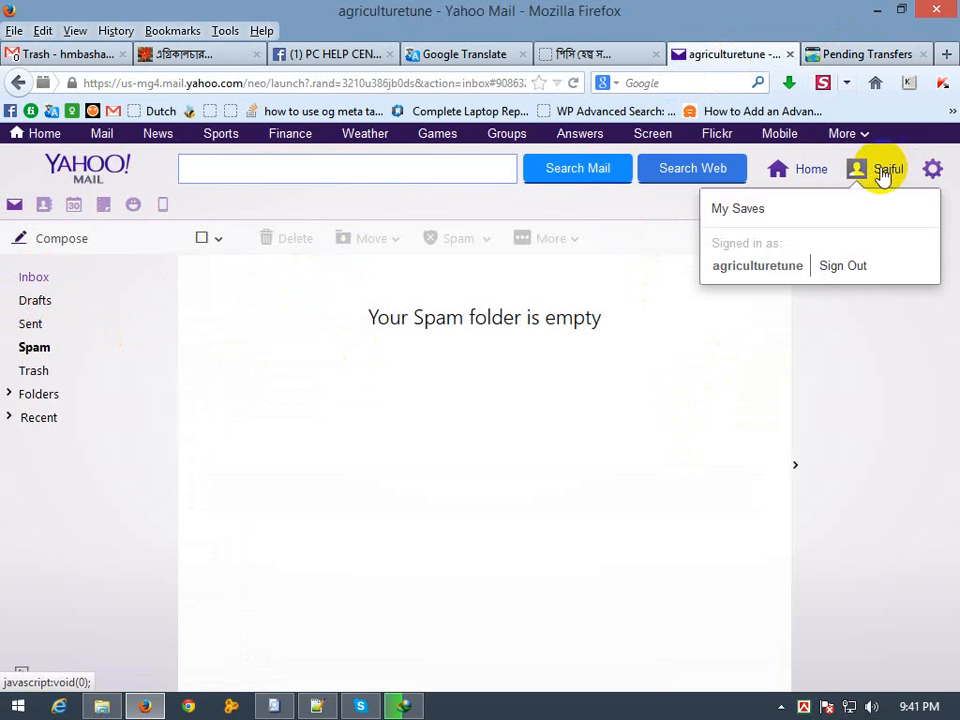
click(805, 172)
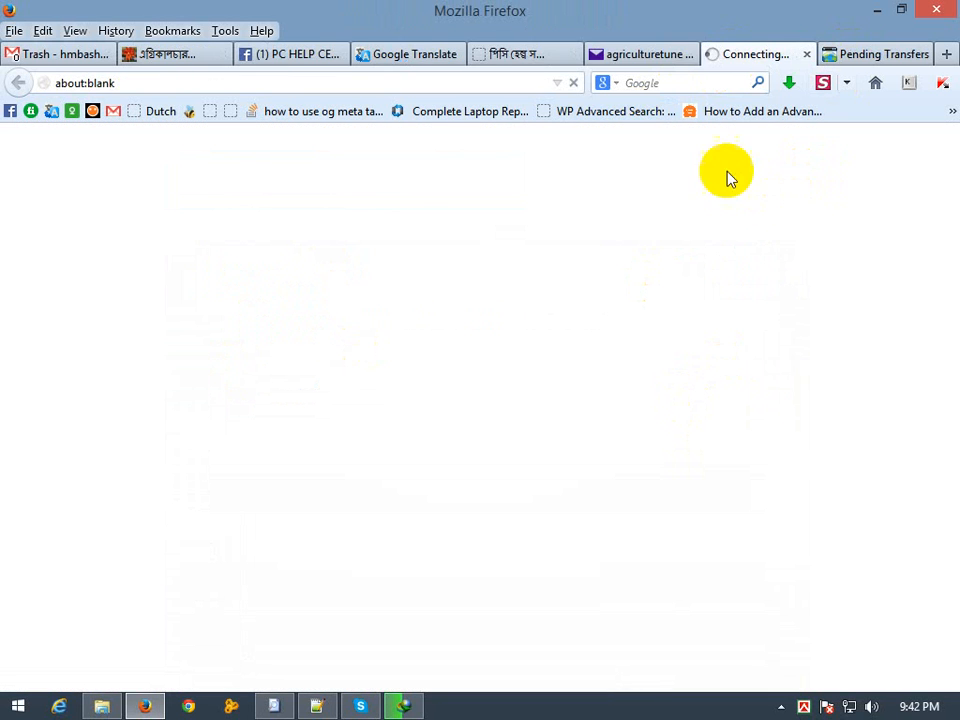
click(805, 54)
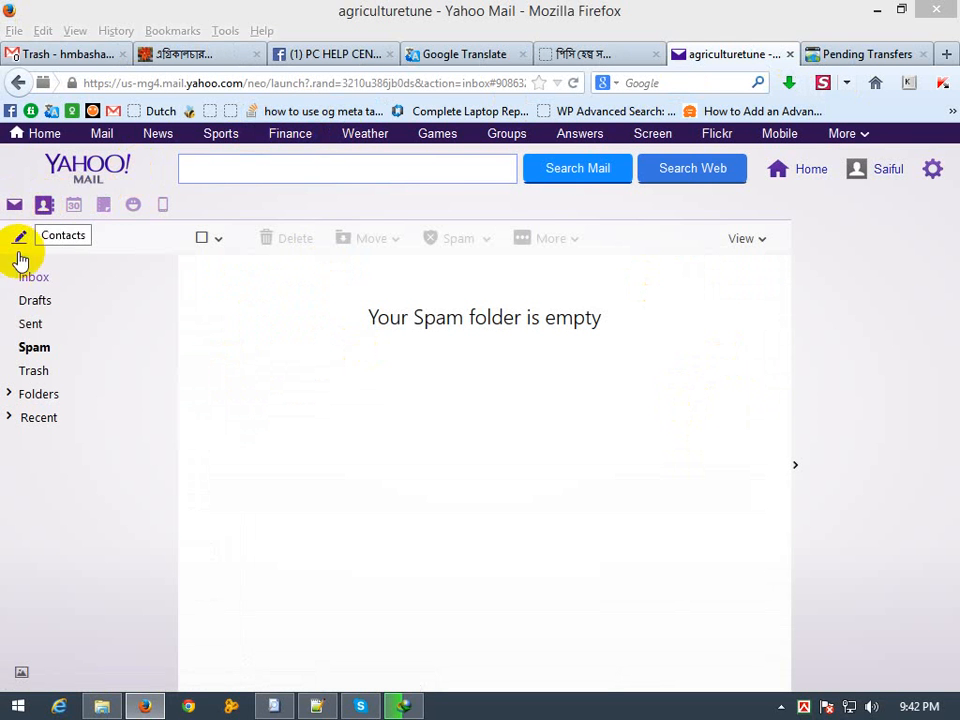
click(281, 84)
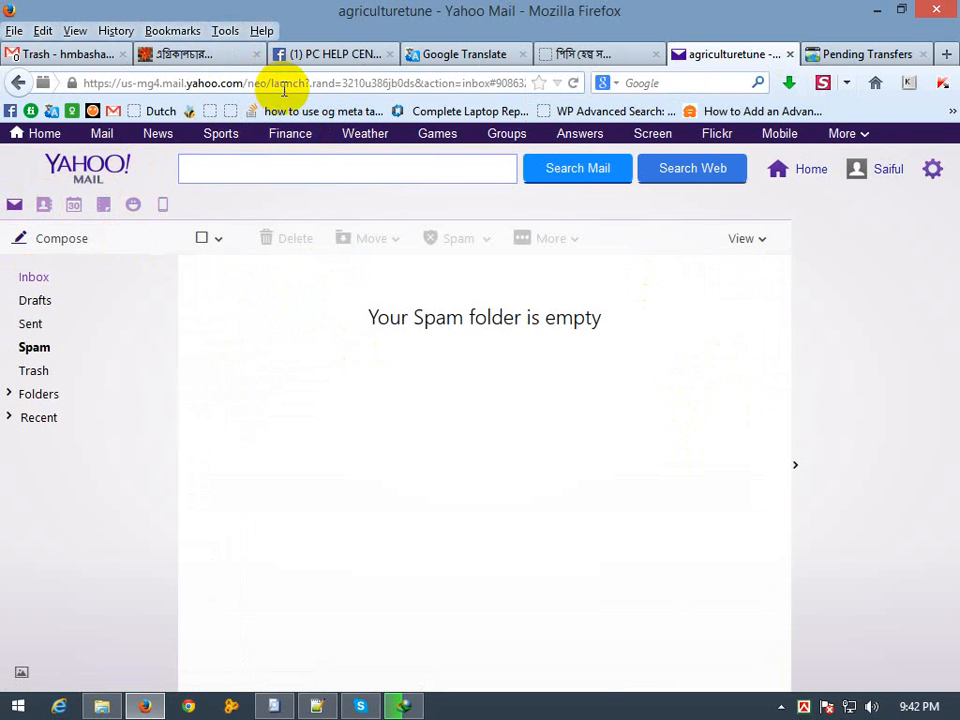
click(573, 83)
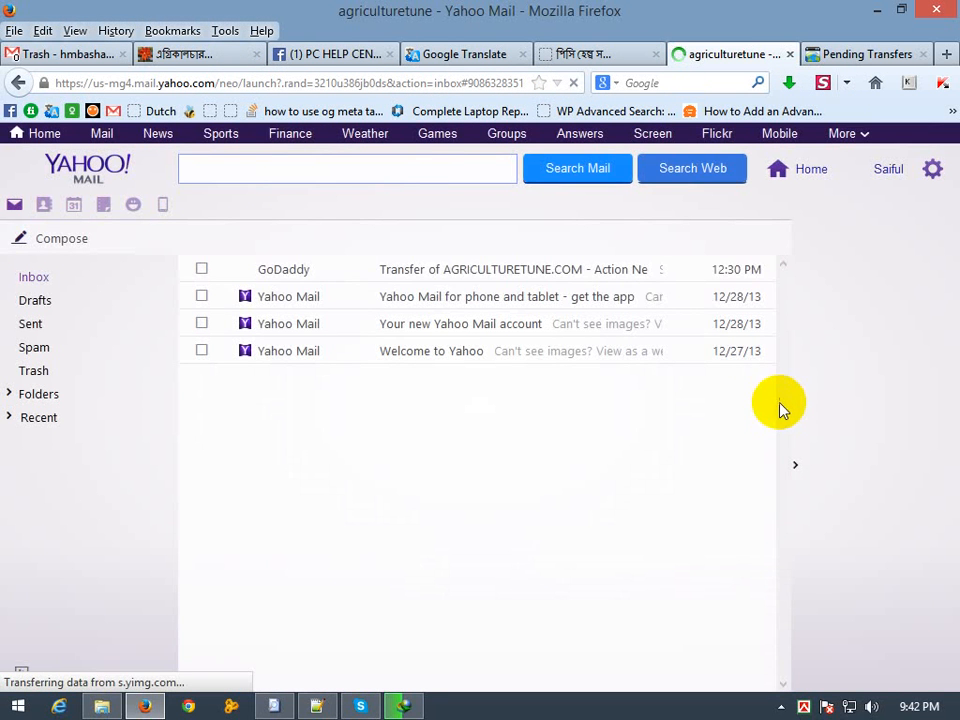
Open GoDaddy's "Transfer of AGRICULTURETUNE.COM - Action Needed" email and copy the transaction ID from it.
click(450, 270)
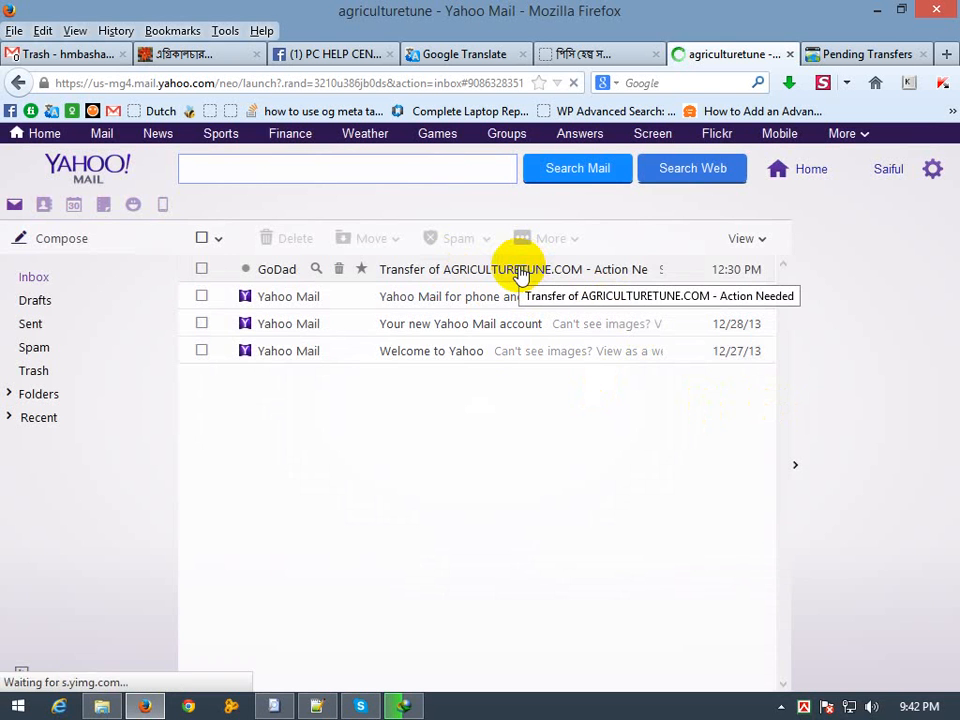
click(519, 272)
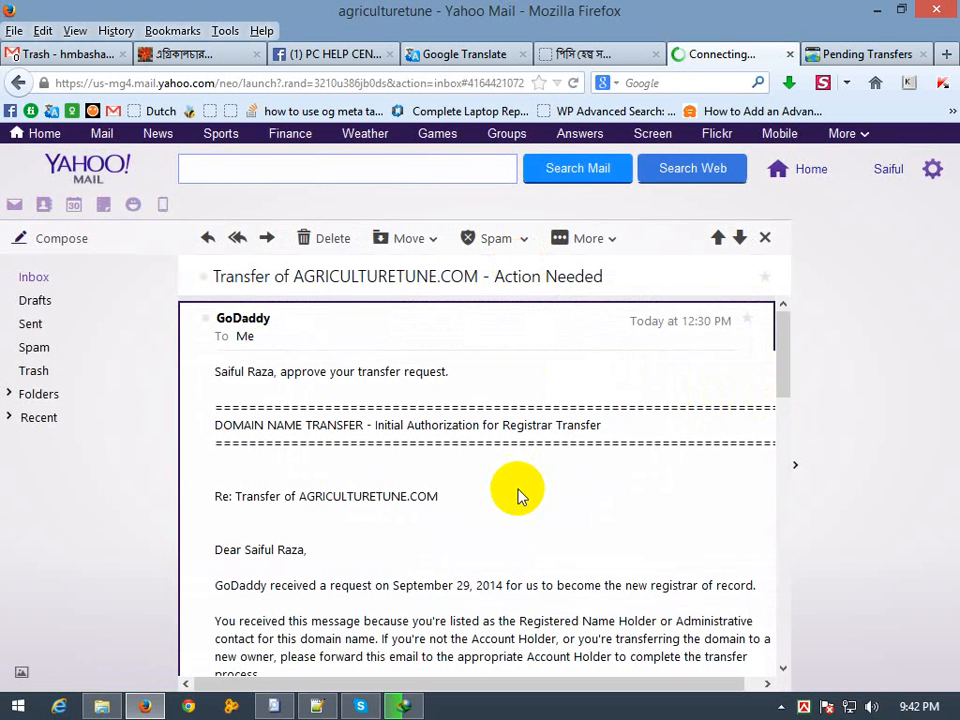
scroll(518, 497, down, 6)
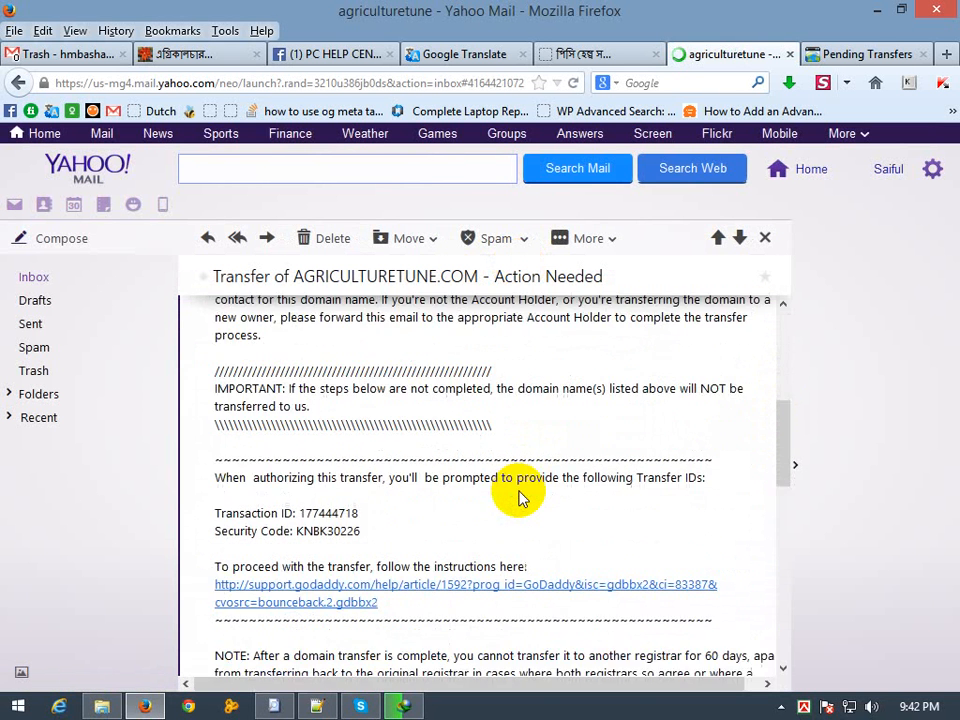
scroll(519, 497, down, 2)
double_click(338, 427)
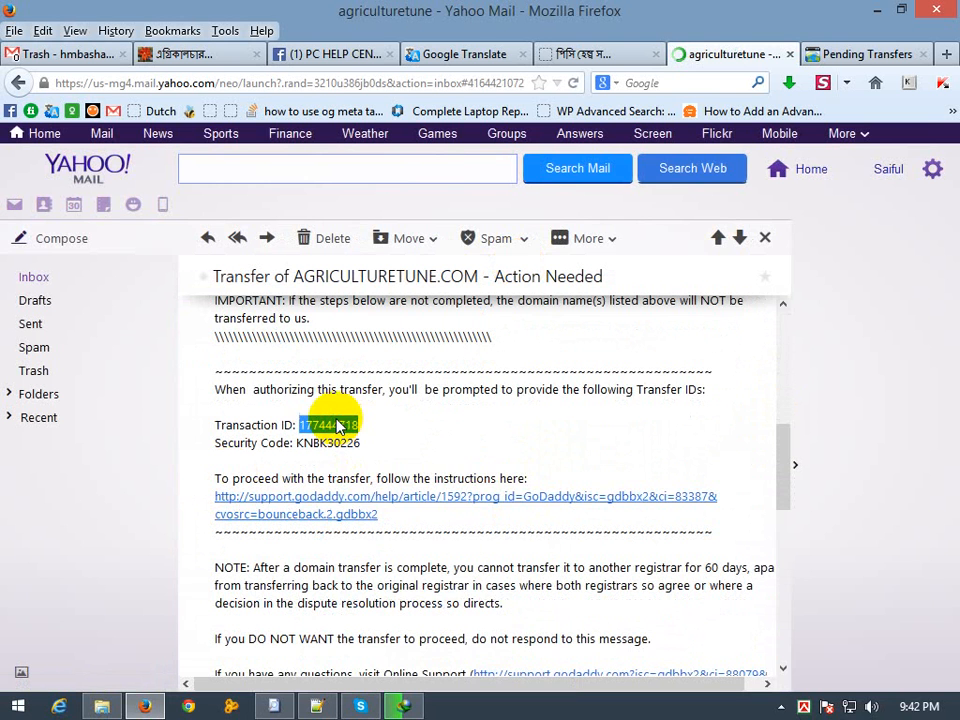
right_click(338, 430)
click(380, 442)
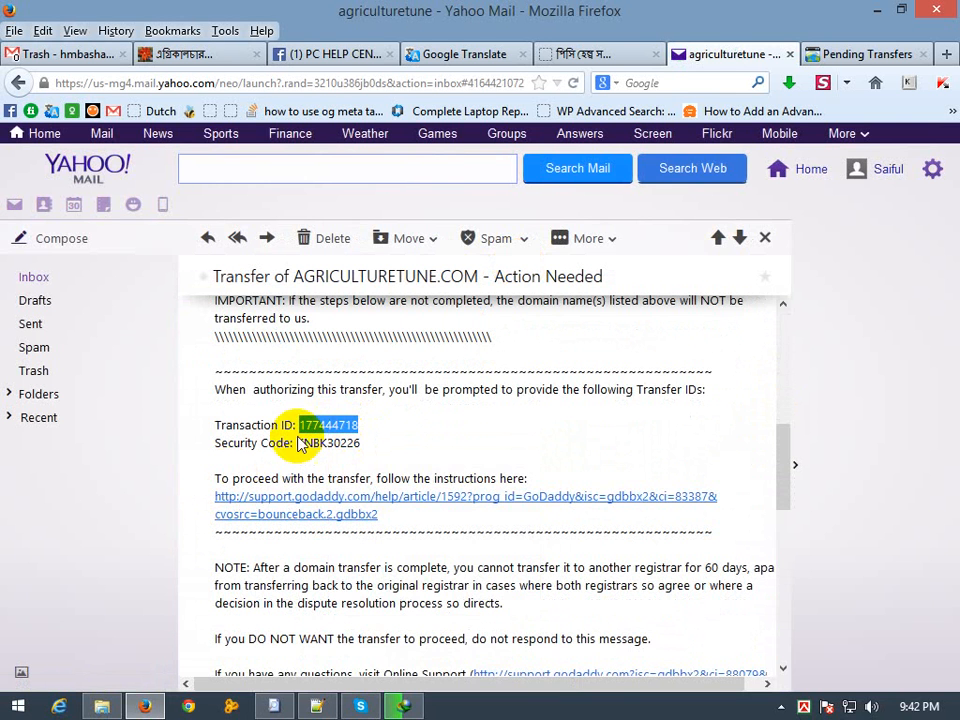
Enter the transaction ID and security code from the Yahoo email as GoDaddy transfer codes and add them to the transfer.
click(843, 52)
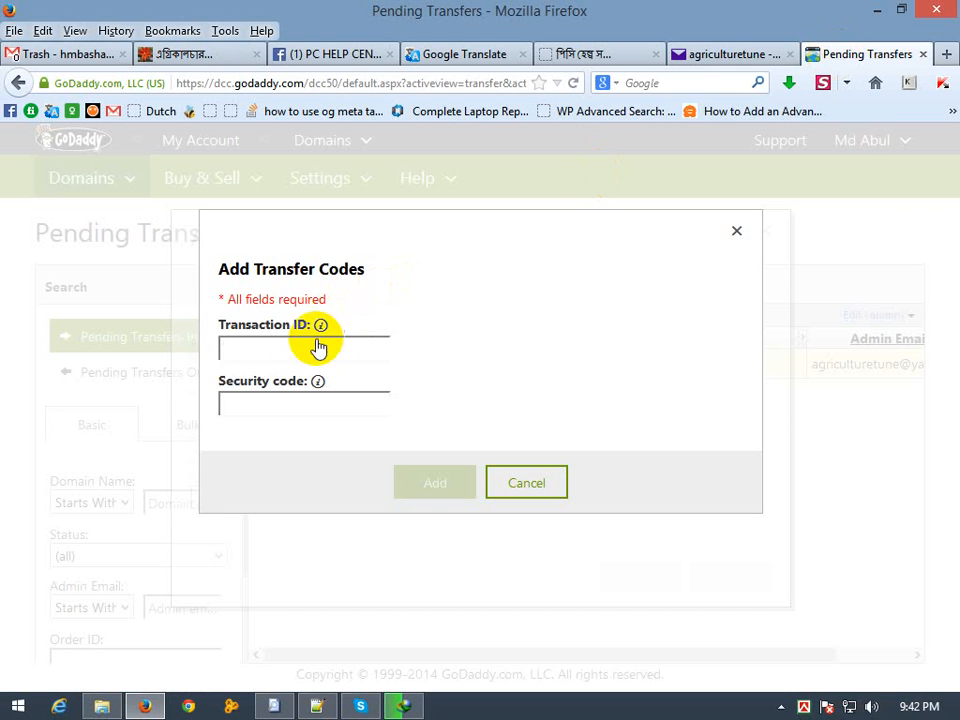
click(730, 55)
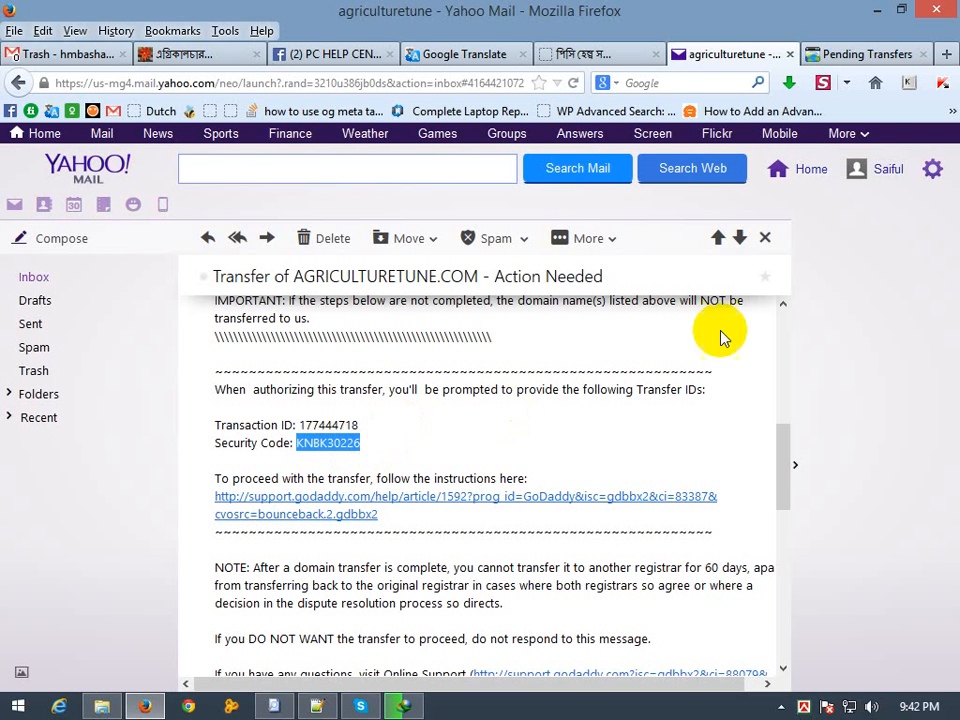
click(843, 56)
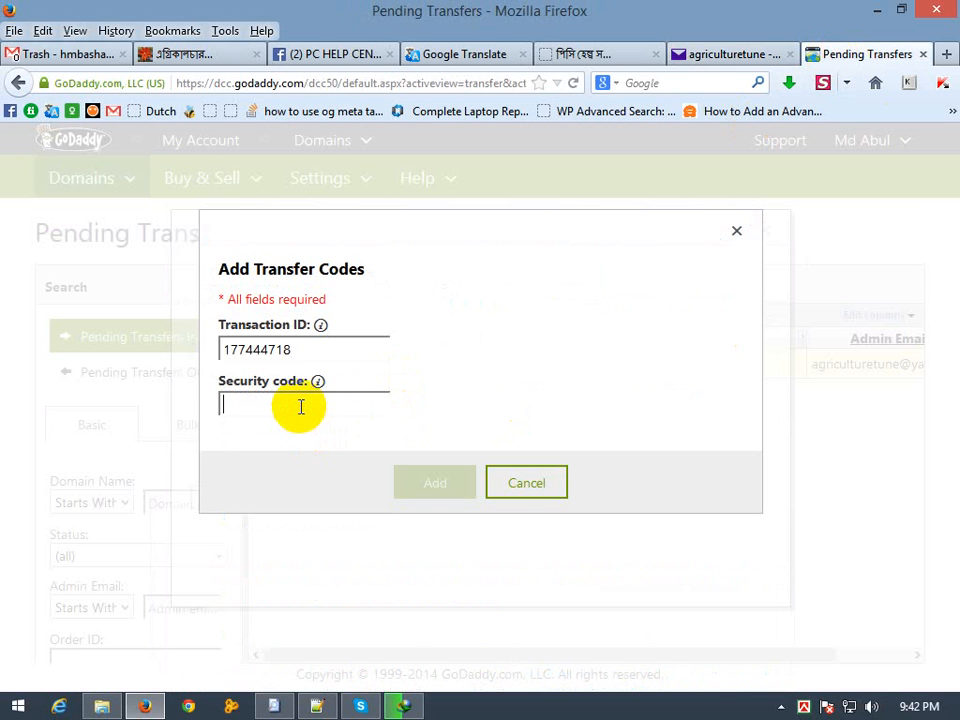
key(ctrl+v)
click(422, 486)
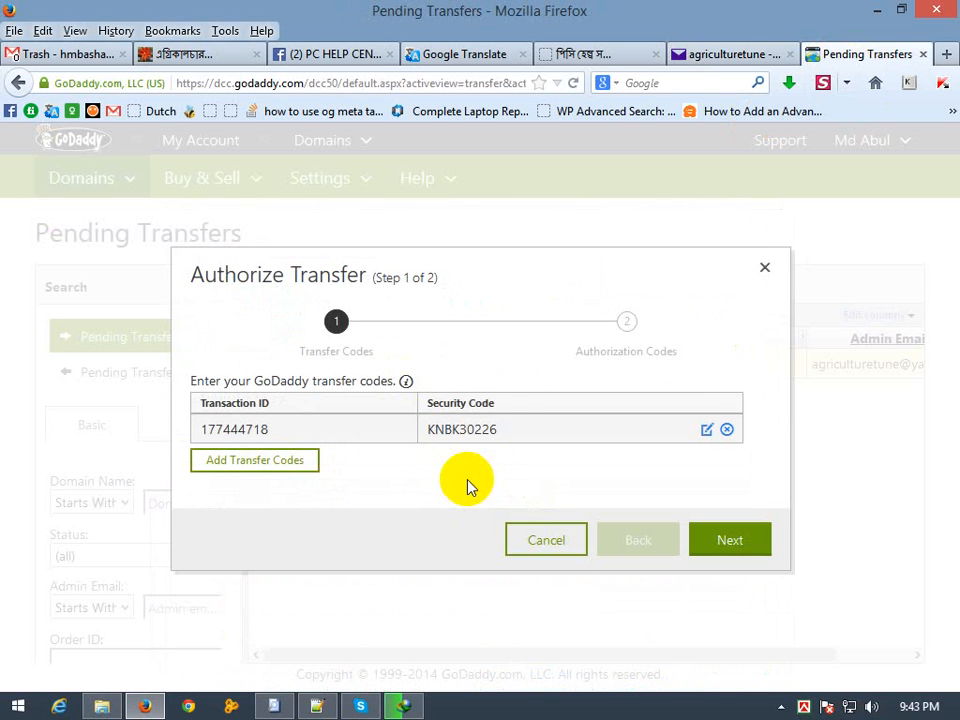
Enter agriculturetune.com's authorization code from Doamin Ath.txt in Notepad++, and submit the transfer with authorization for all listed domains not on hold.
click(731, 541)
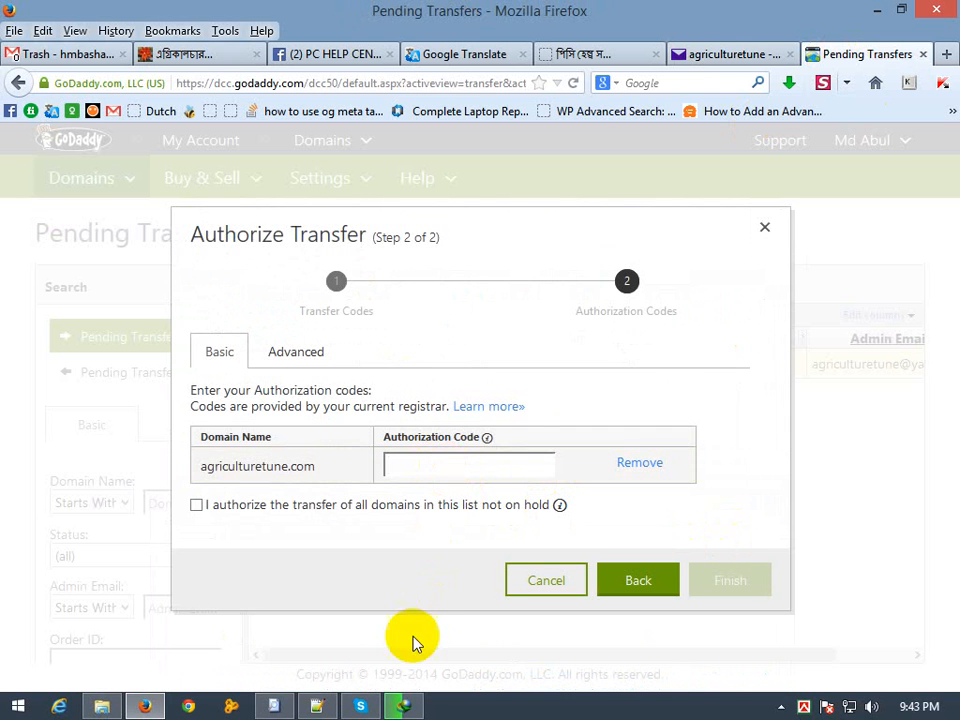
click(317, 705)
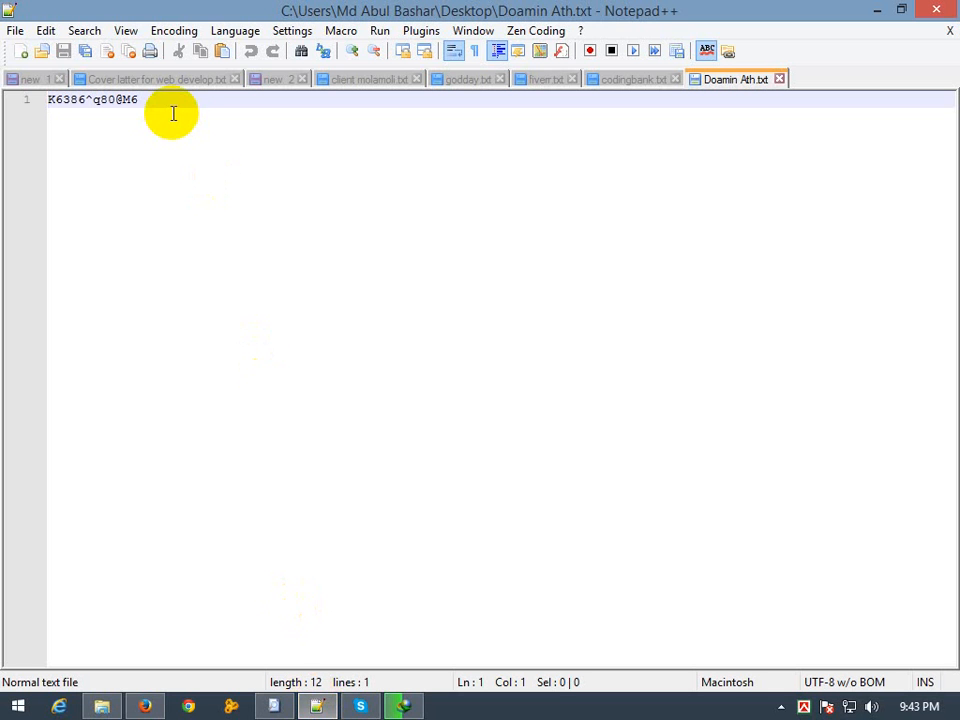
triple_click(165, 103)
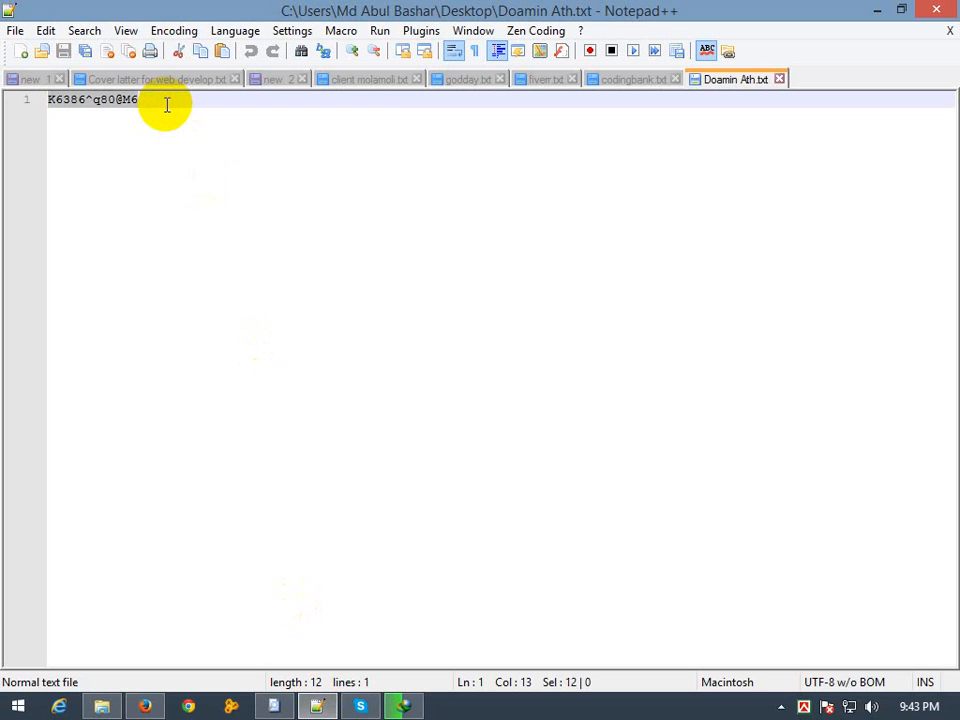
click(148, 706)
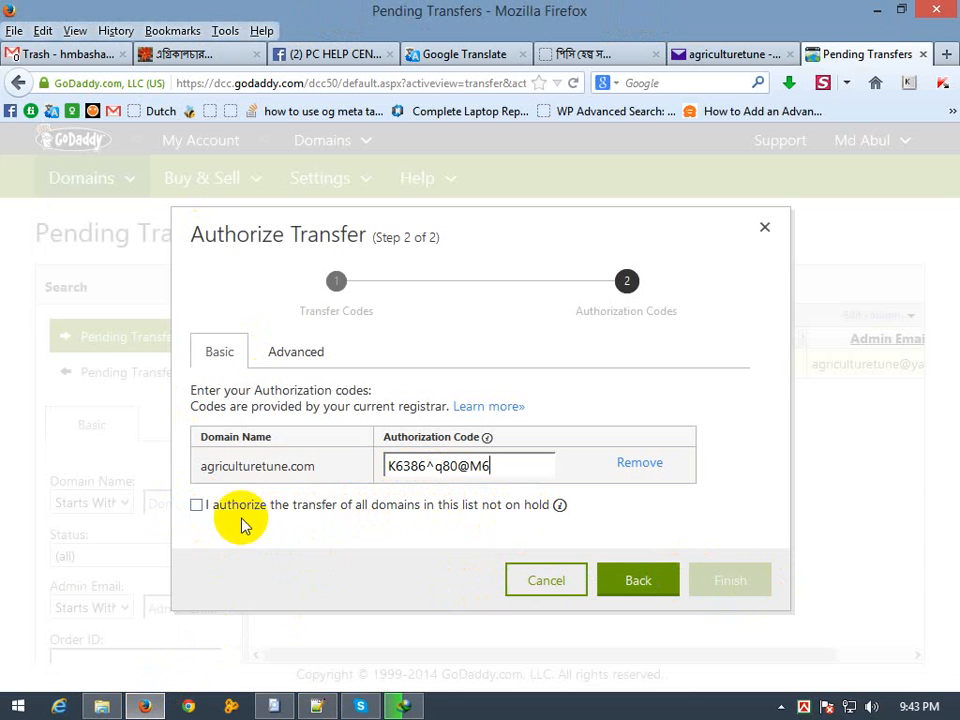
click(196, 506)
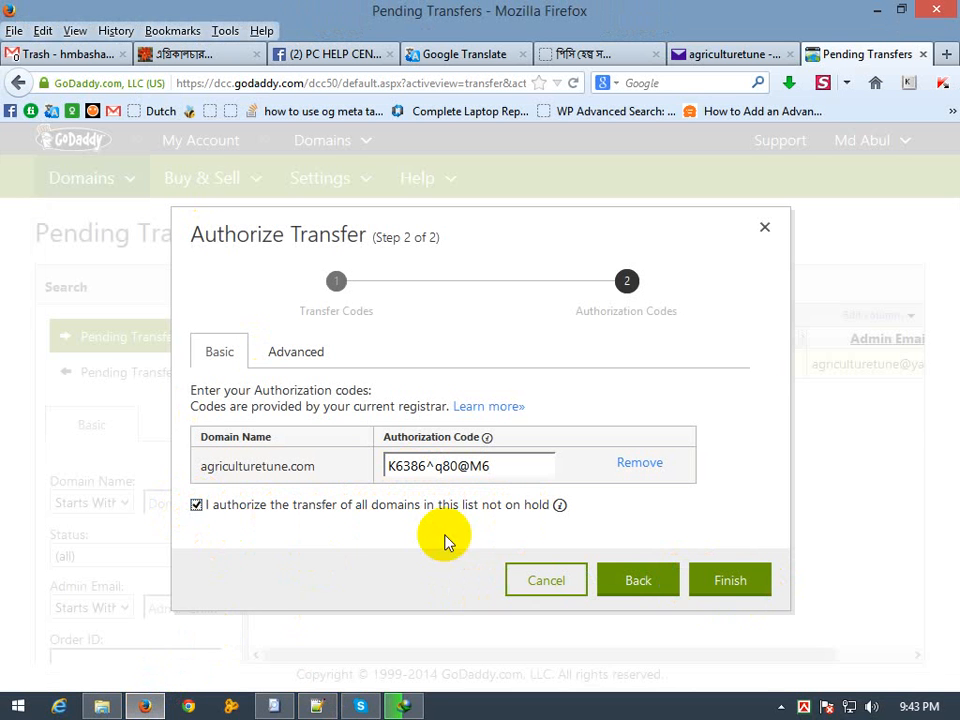
click(737, 582)
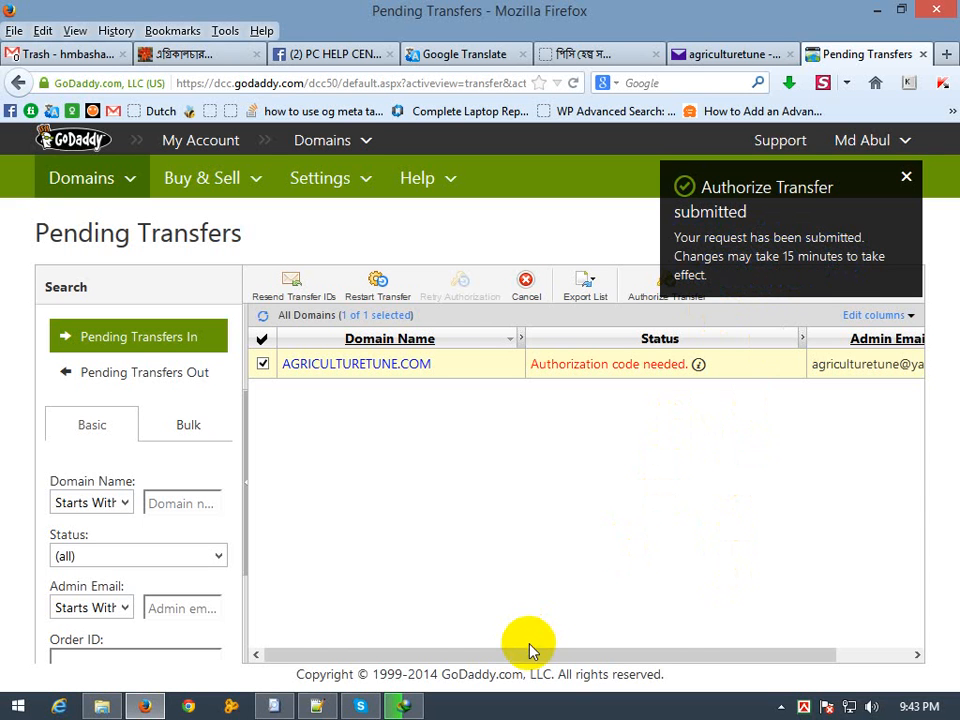
Examine the domain name, status and admin email columns for AGRICULTURETUNE.COM in the Pending Transfers list.
drag(521, 656, 713, 637)
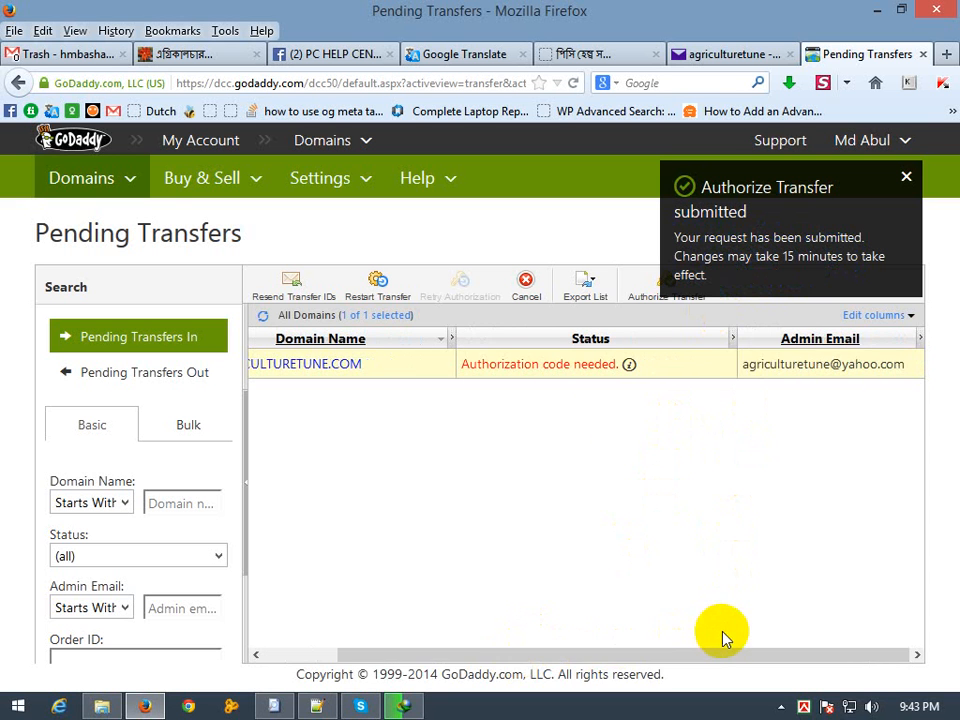
drag(654, 654, 489, 659)
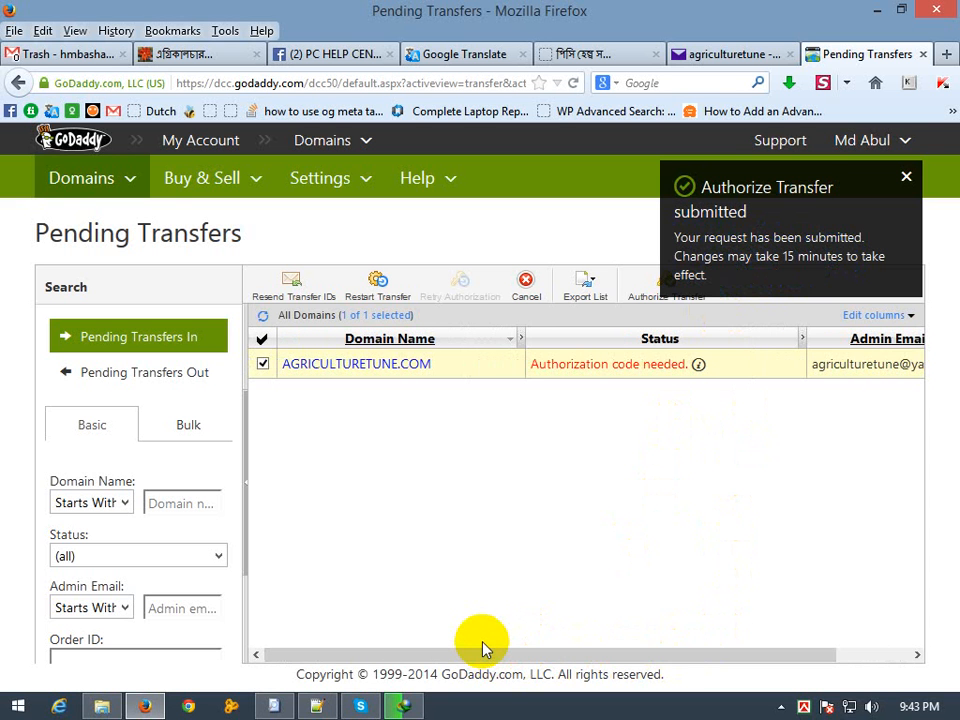
key(ctrl+minus)
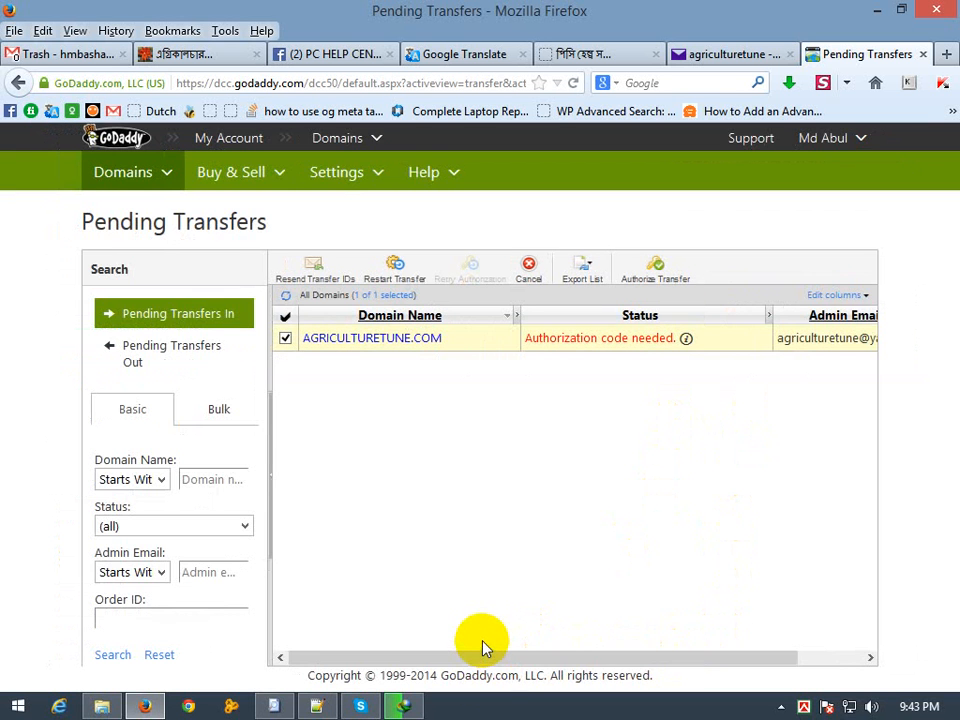
drag(506, 658, 726, 643)
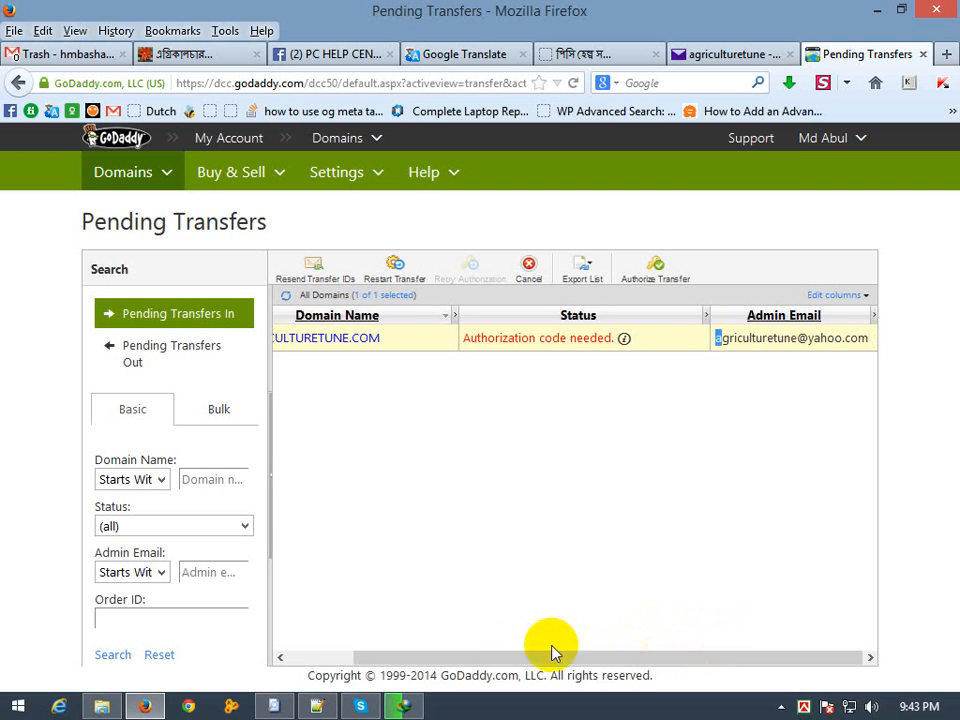
drag(489, 660, 392, 662)
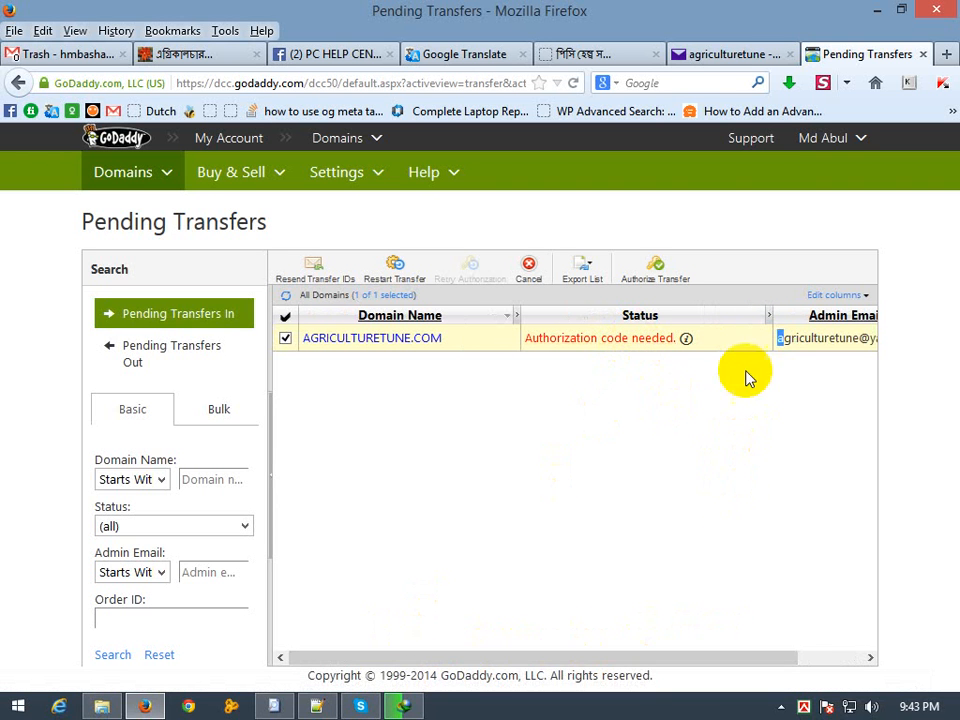
mouse_move(754, 343)
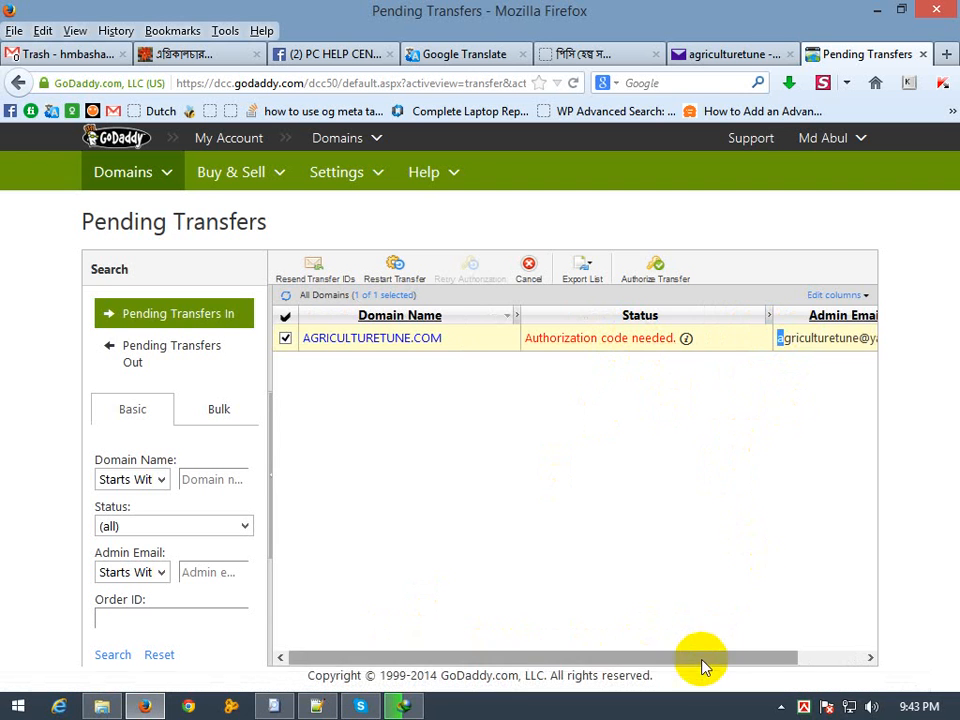
drag(731, 652, 791, 650)
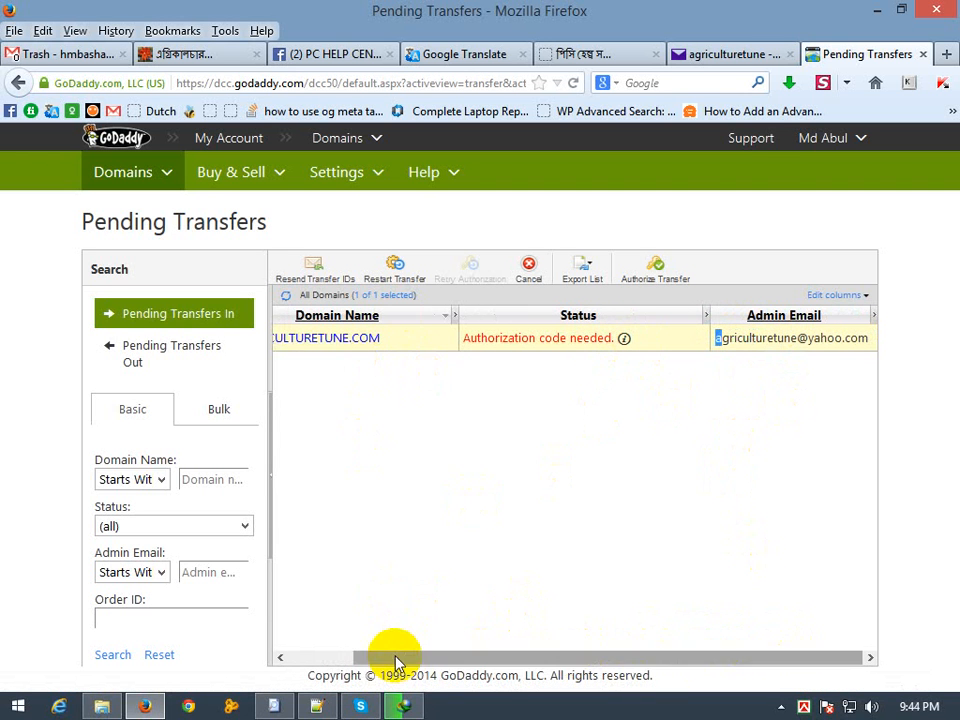
drag(396, 658, 296, 658)
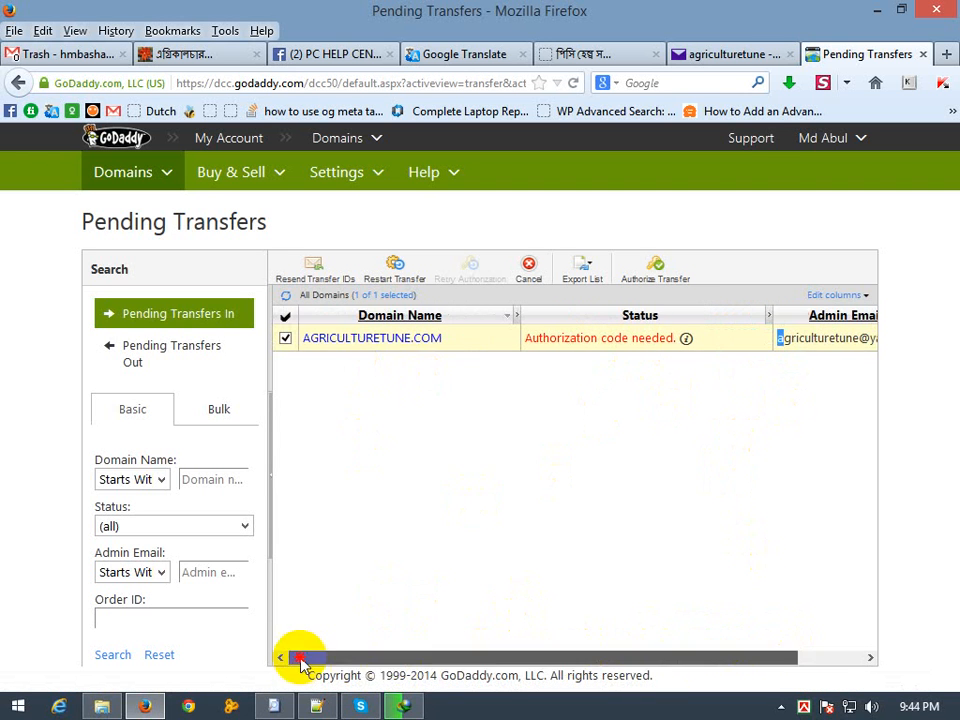
Try to restart the transfer of AGRICULTURETUNE.COM and dismiss the resulting notice.
click(399, 264)
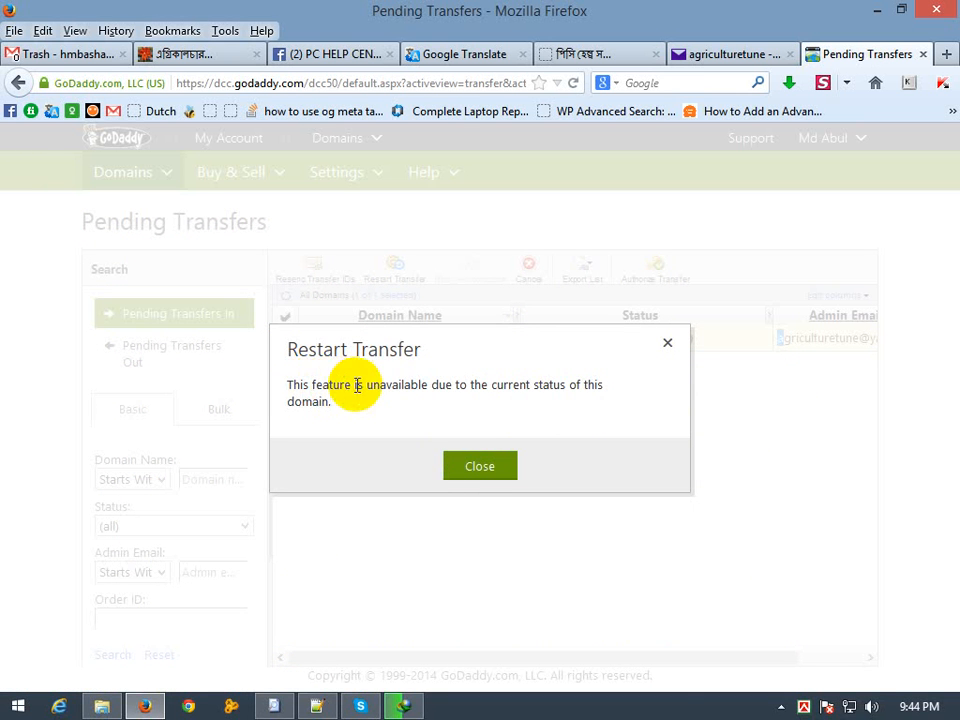
click(470, 469)
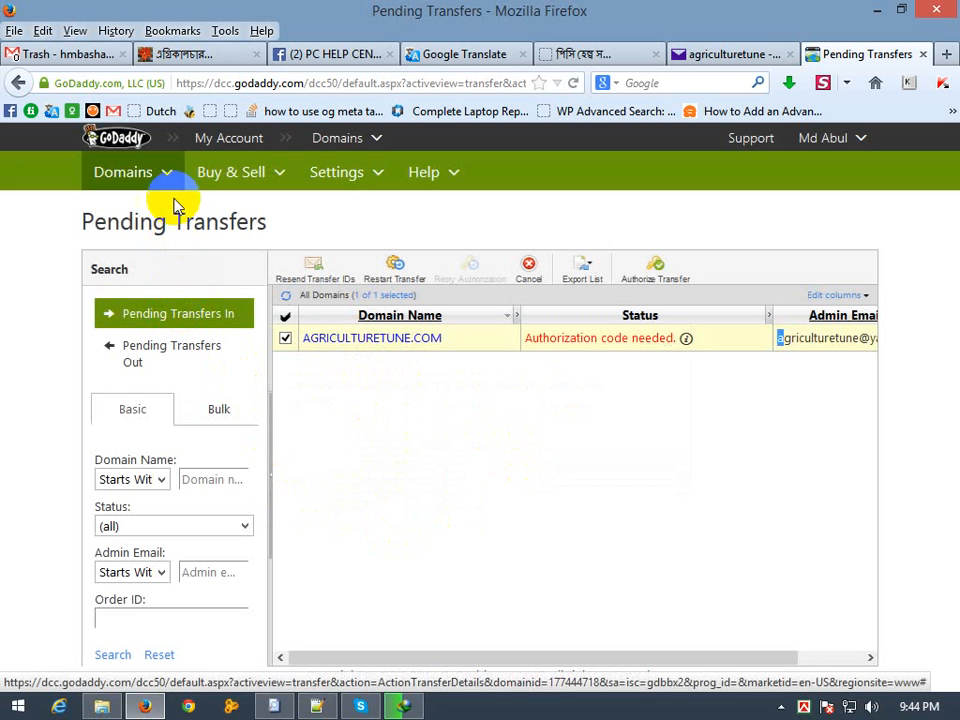
Go to the GoDaddy account overview, expand the domains product and view its transfers.
click(230, 141)
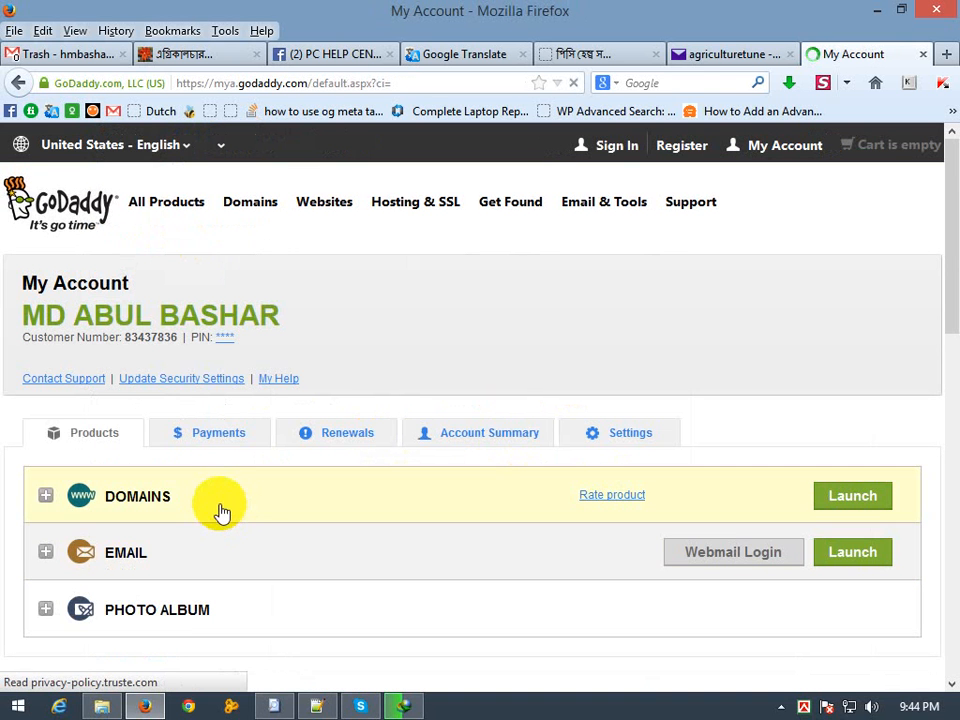
click(263, 488)
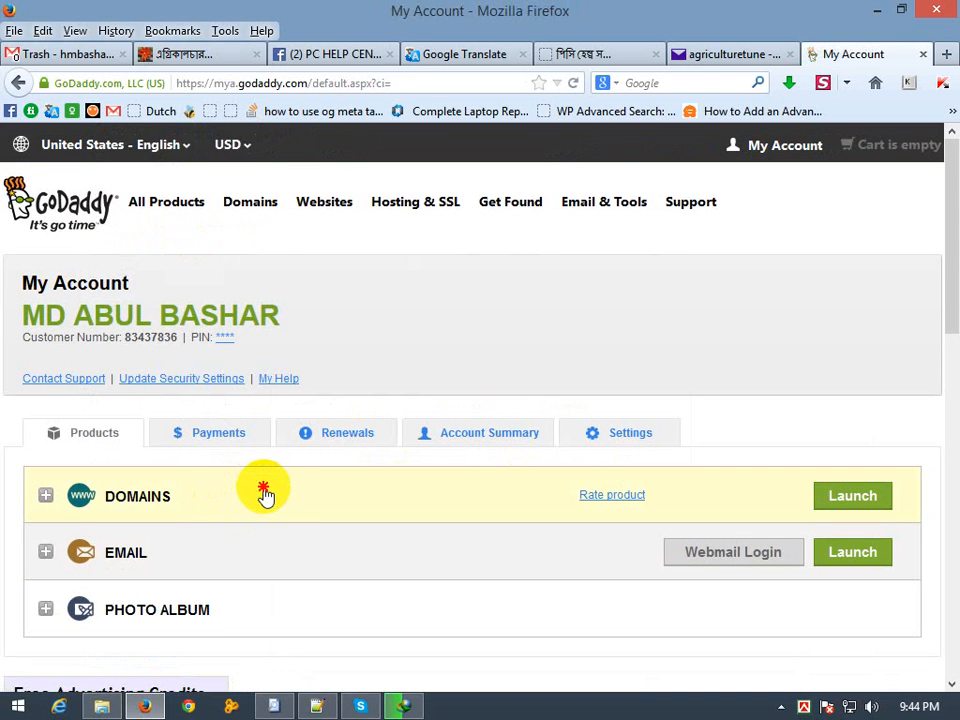
scroll(264, 494, down, 5)
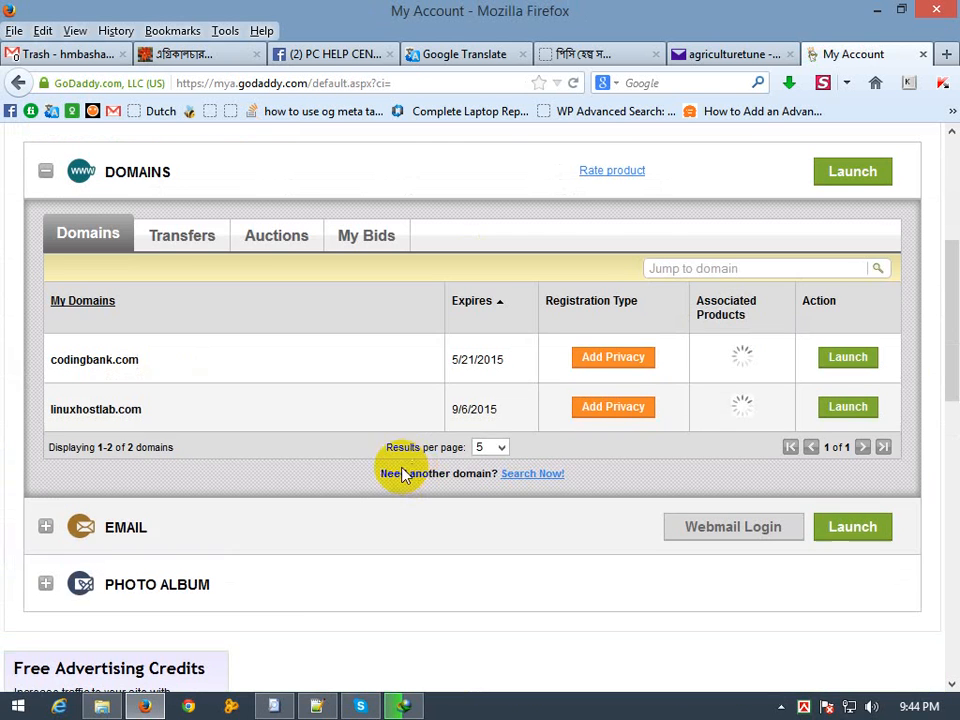
click(188, 236)
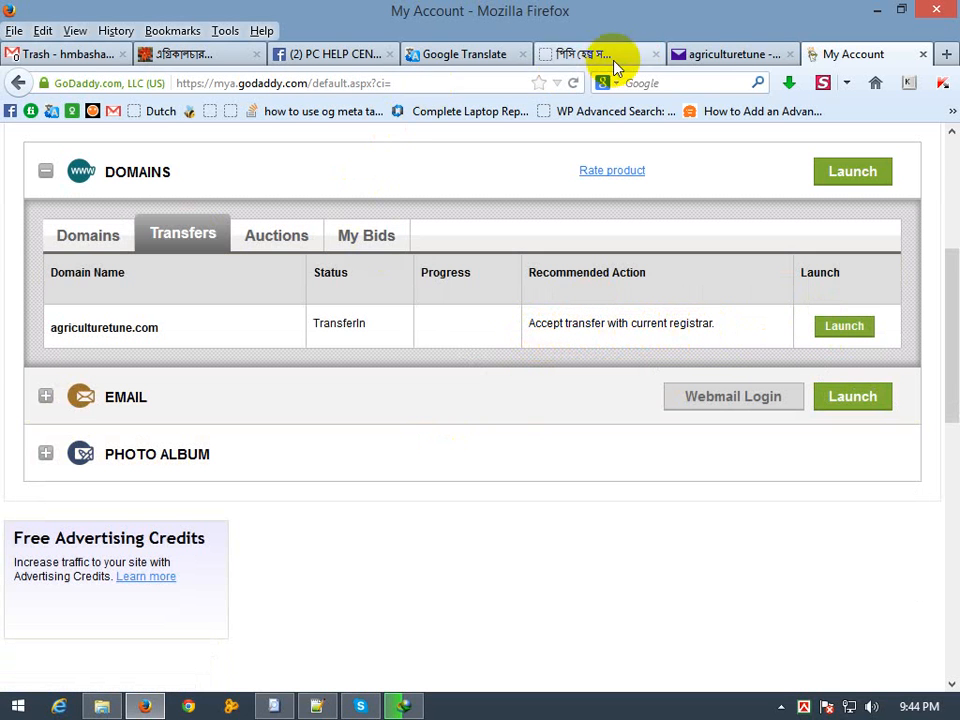
Check the agriculturetune Yahoo inbox and the Gmail inbox for new messages about the transfer.
click(690, 53)
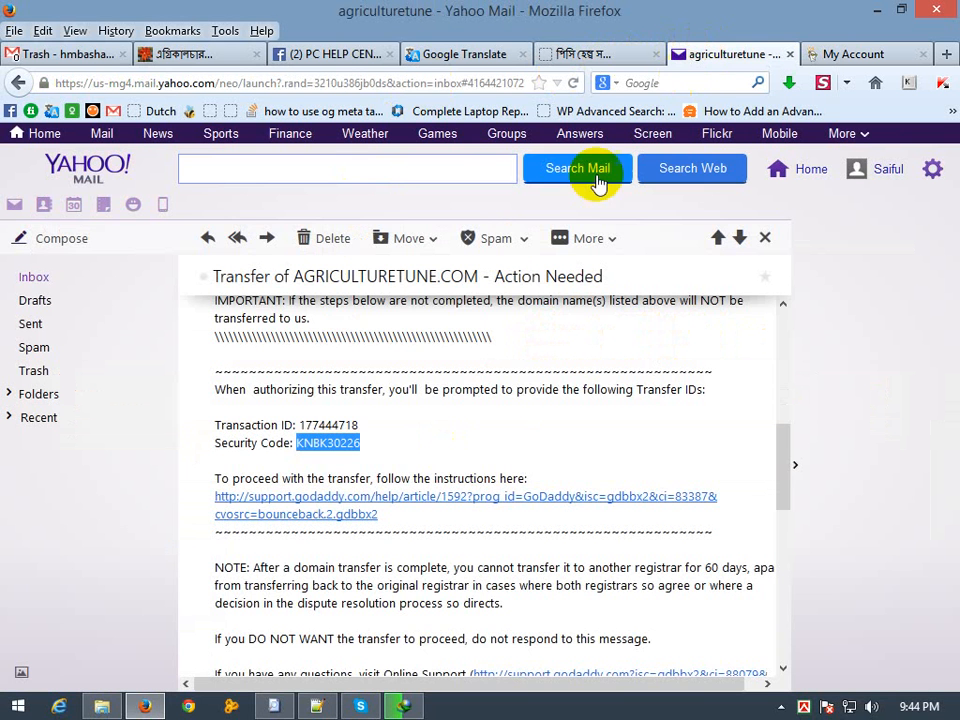
click(33, 280)
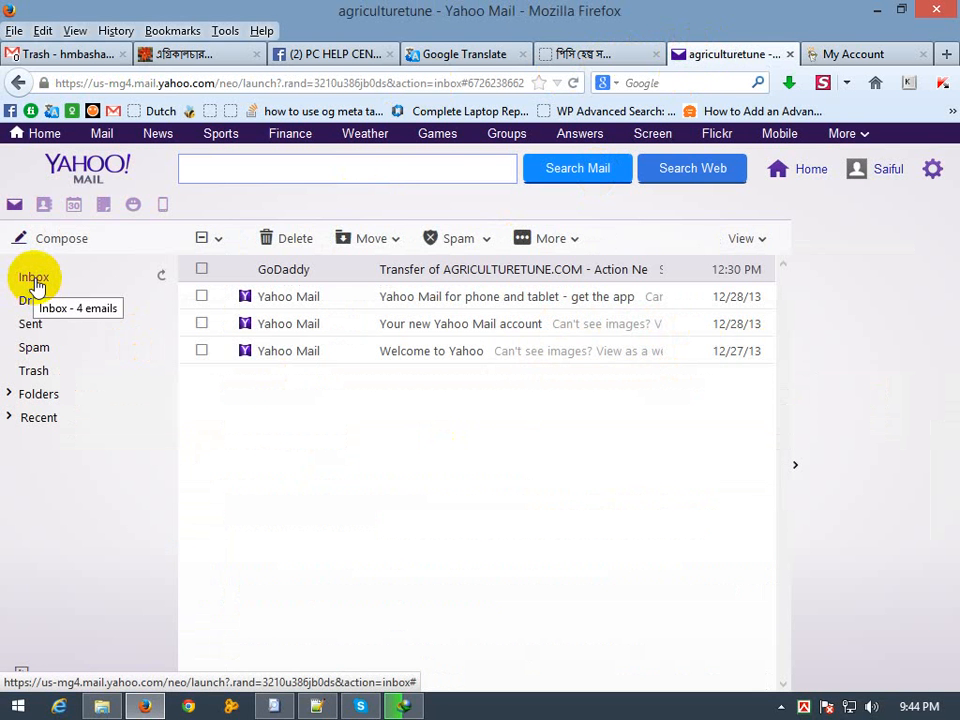
click(850, 53)
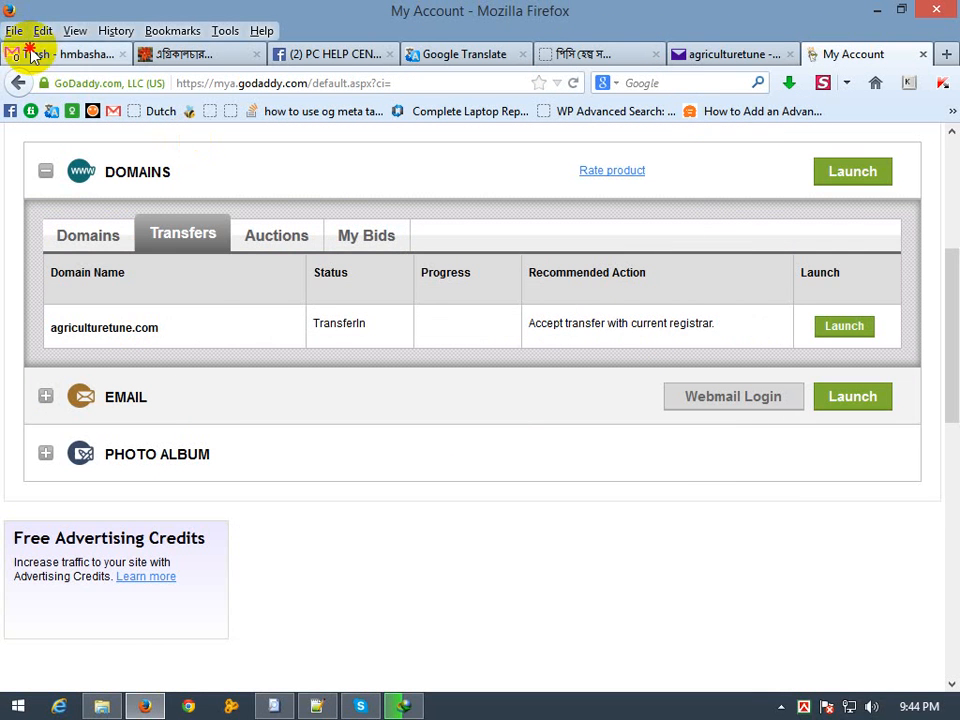
click(30, 55)
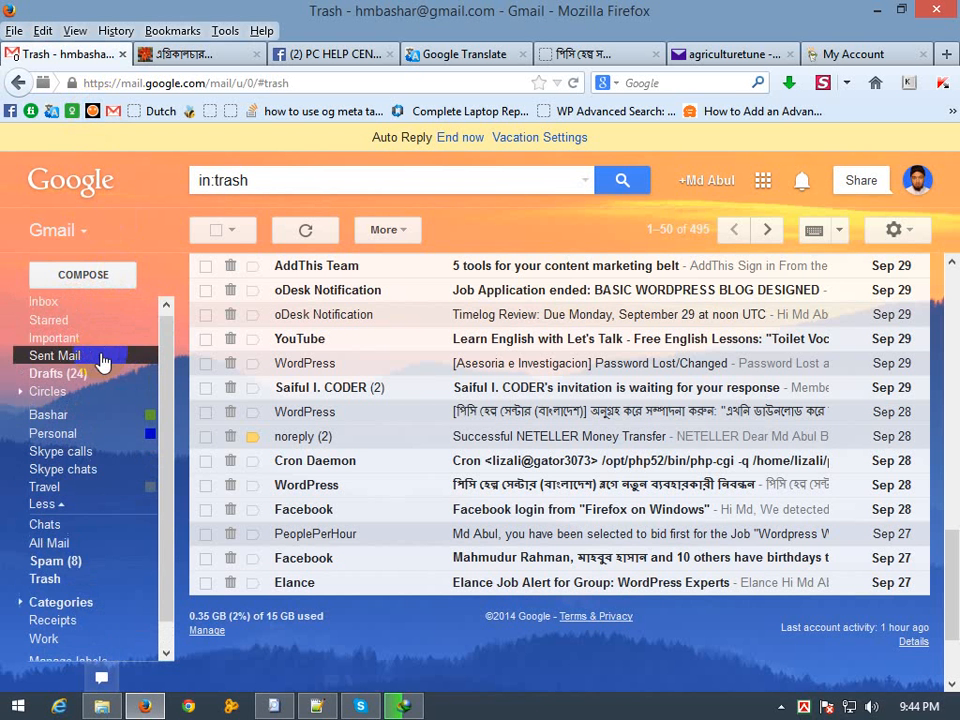
click(37, 308)
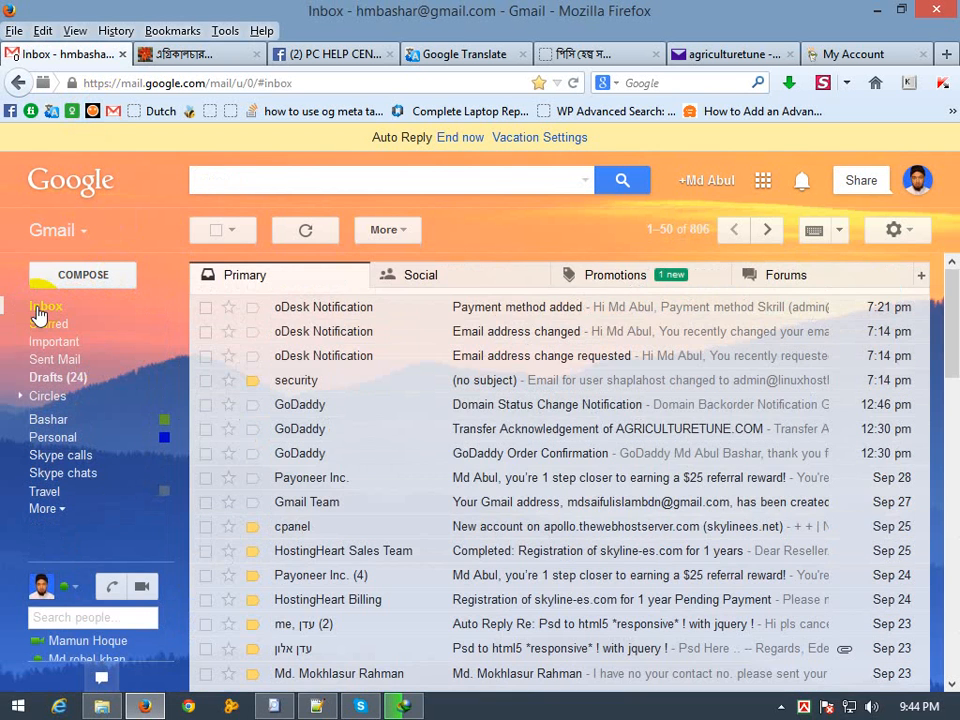
Delete the eWebDesign newsletter from Gmail's promotions and return to the primary inbox.
click(603, 268)
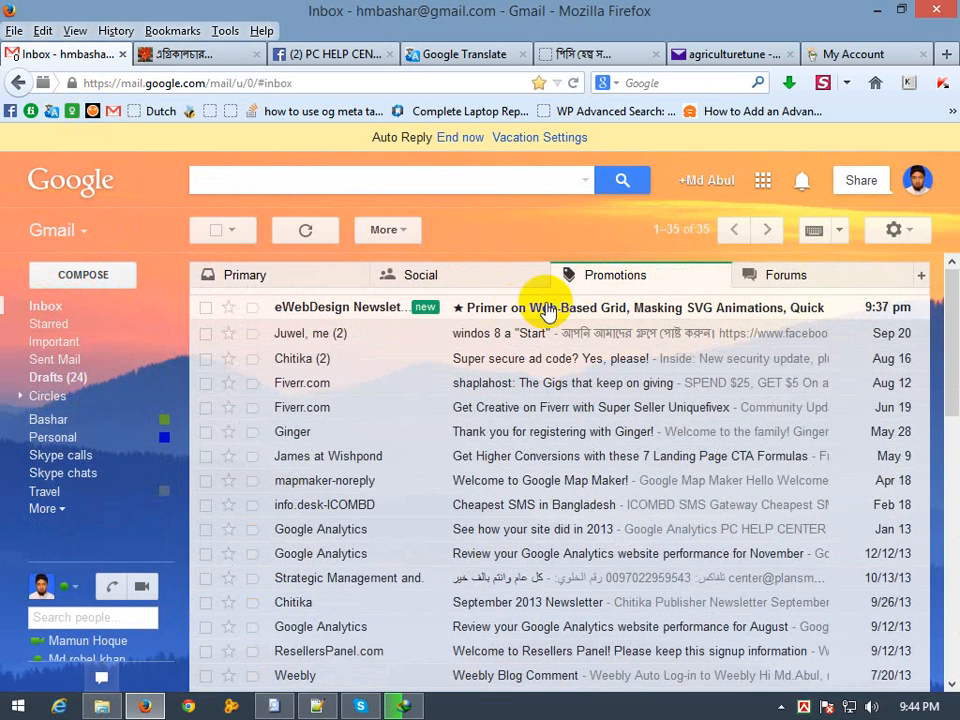
click(204, 308)
click(349, 232)
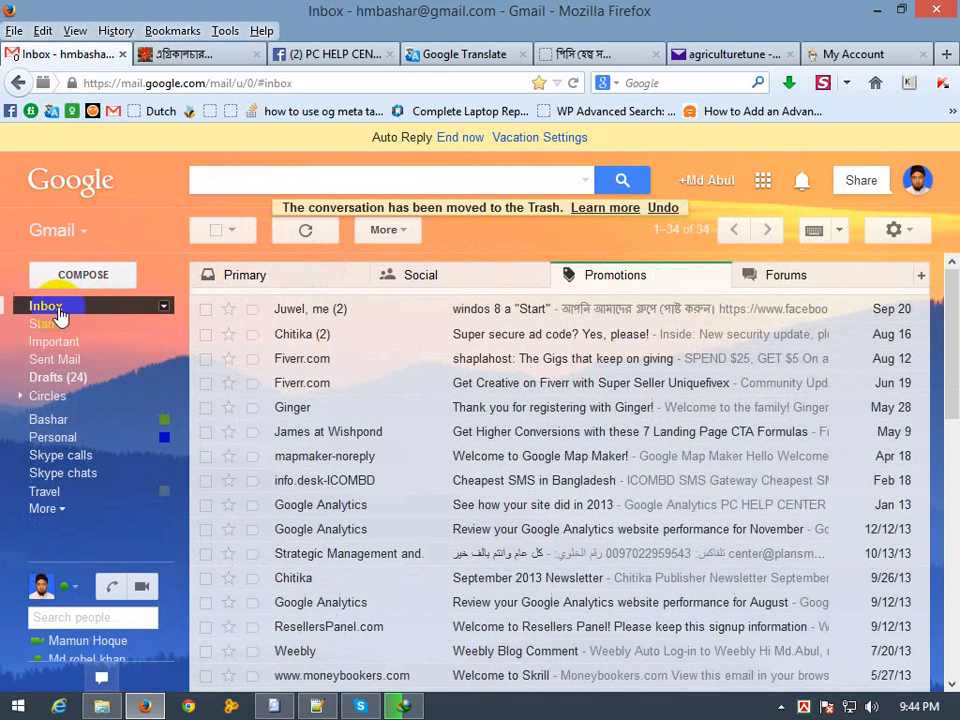
click(59, 312)
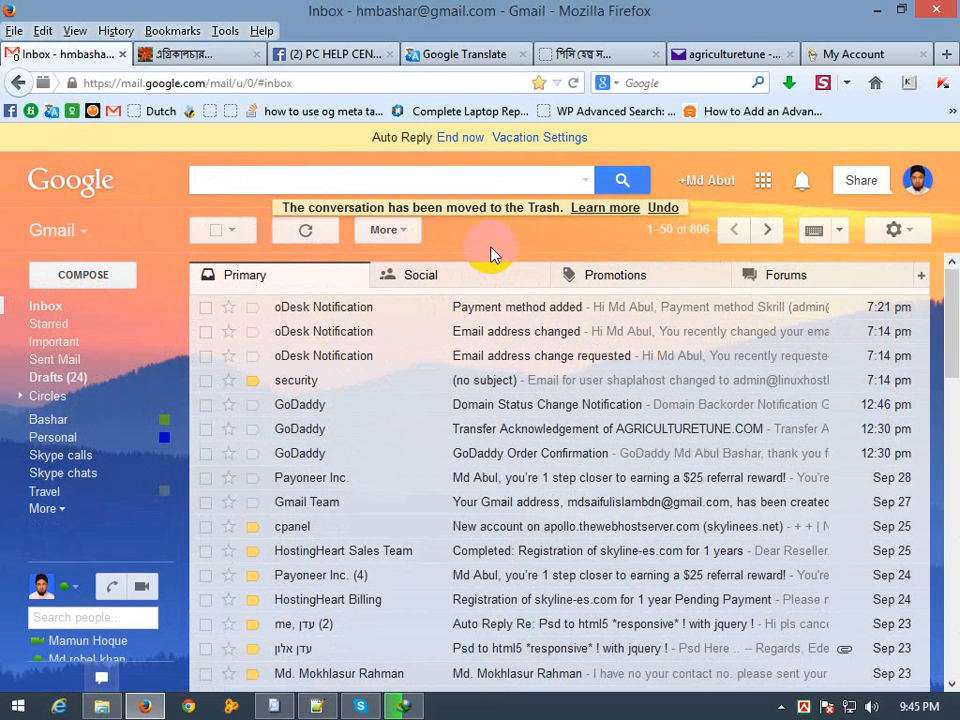
Return to the GoDaddy account, reopen the domain transfers, and review agriculturetune.com's transfer details and its pending transfer entry.
key(ctrl+shift+Tab)
click(225, 489)
scroll(225, 489, down, 3)
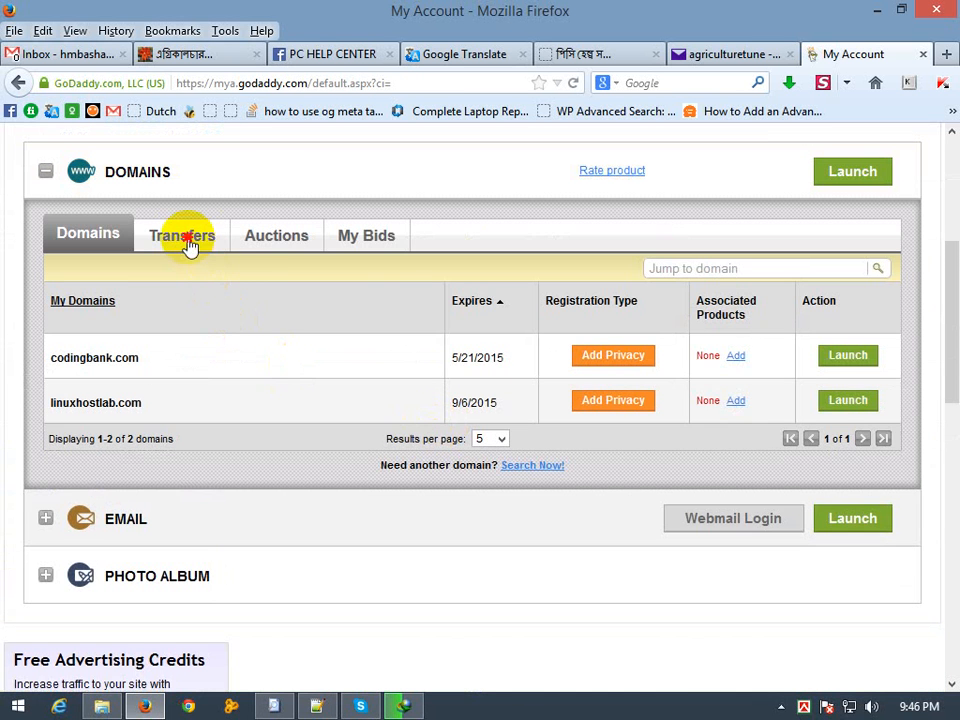
click(188, 240)
click(843, 327)
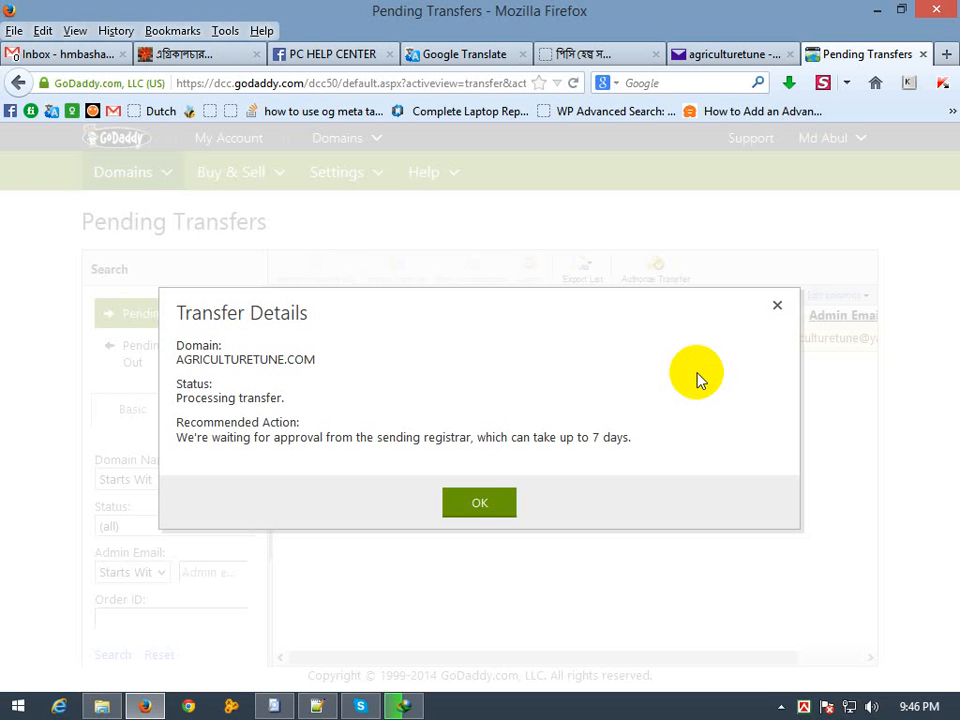
click(477, 503)
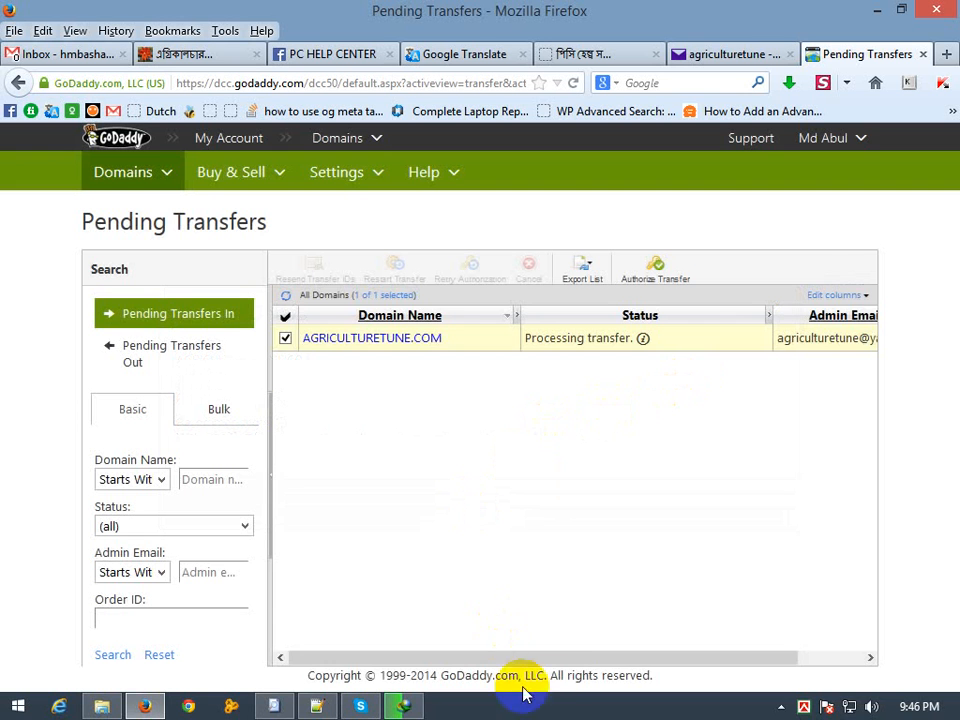
drag(617, 657, 553, 654)
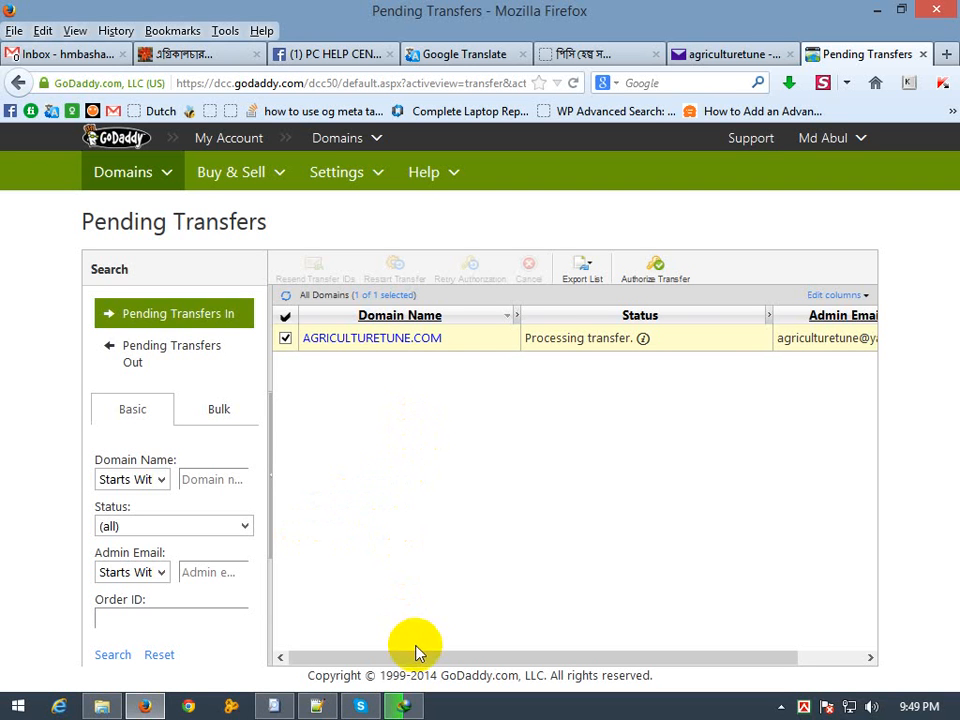
drag(439, 658, 503, 662)
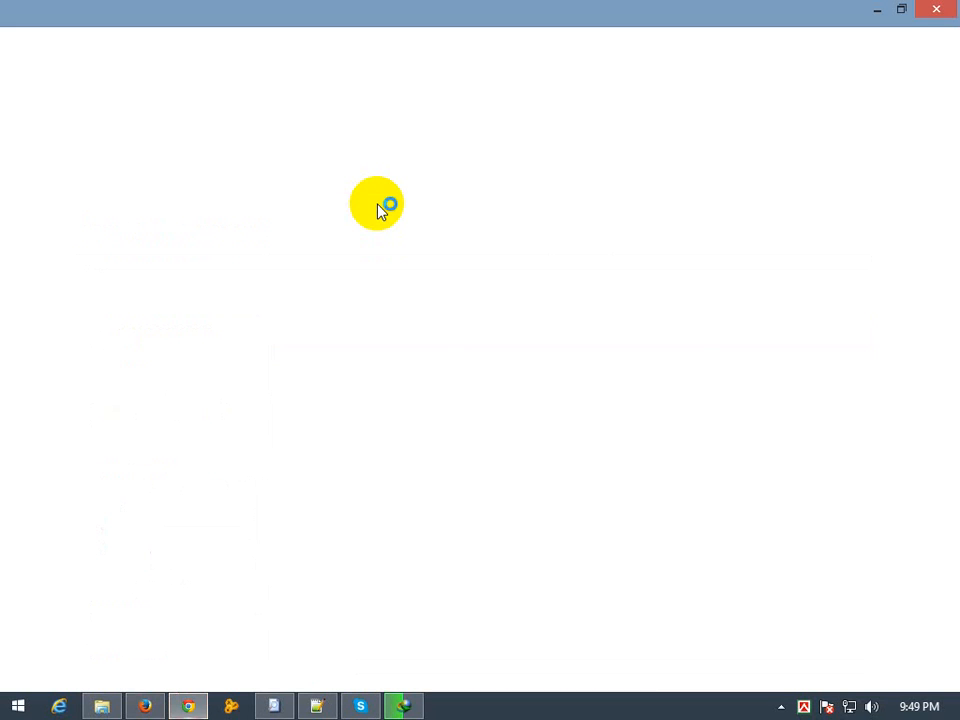
Switch to Google Chrome and open the YouTube channel at youtube.com/codingbank.
click(263, 75)
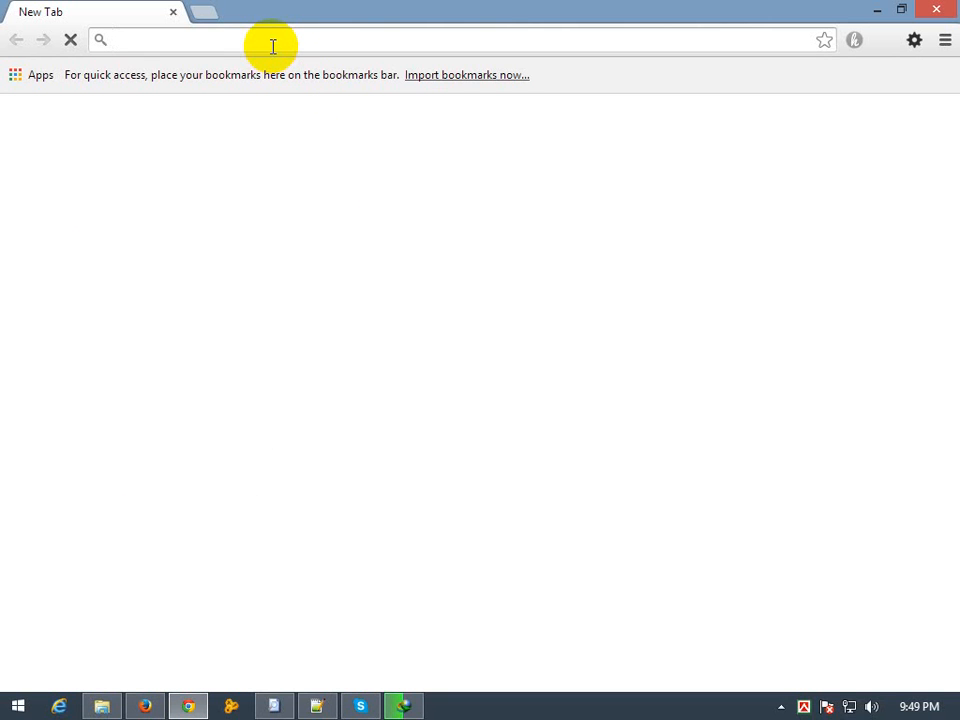
text(youtube.com)
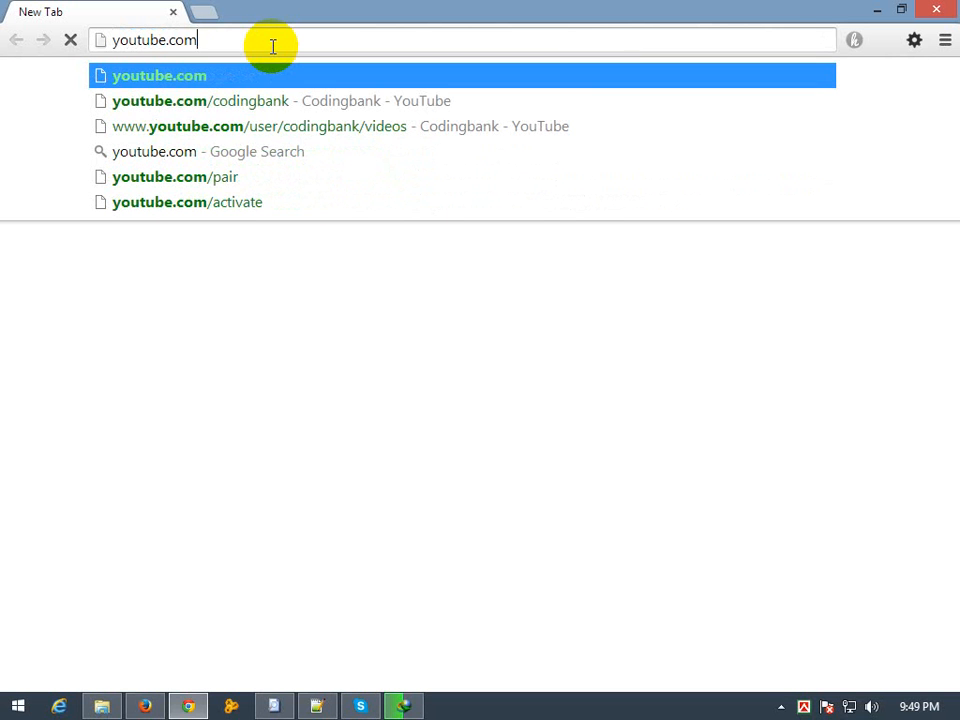
text(/)
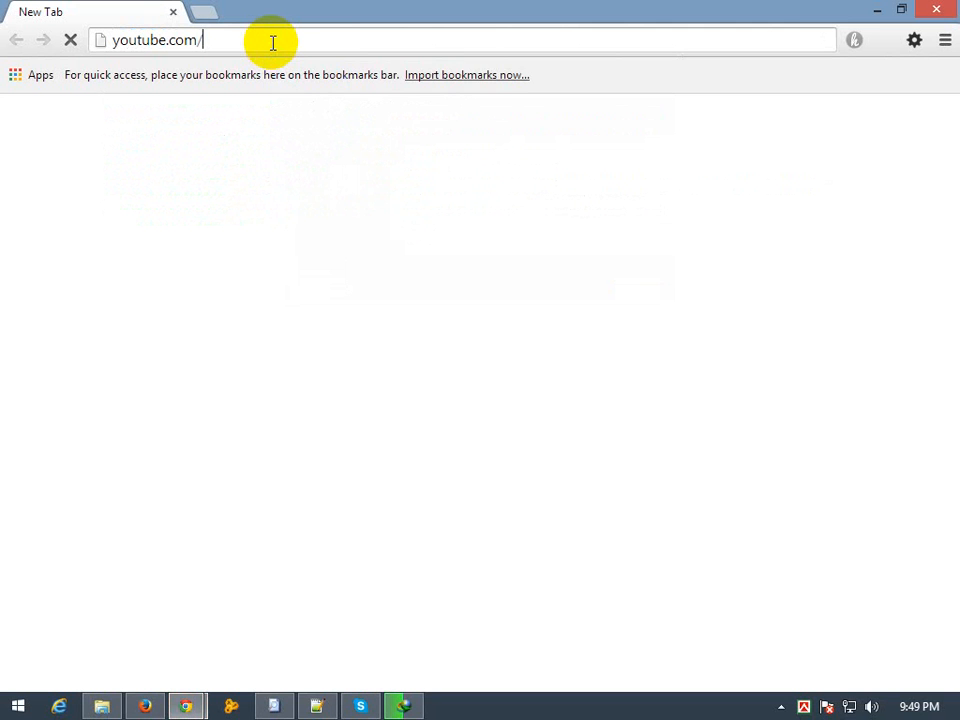
text(co)
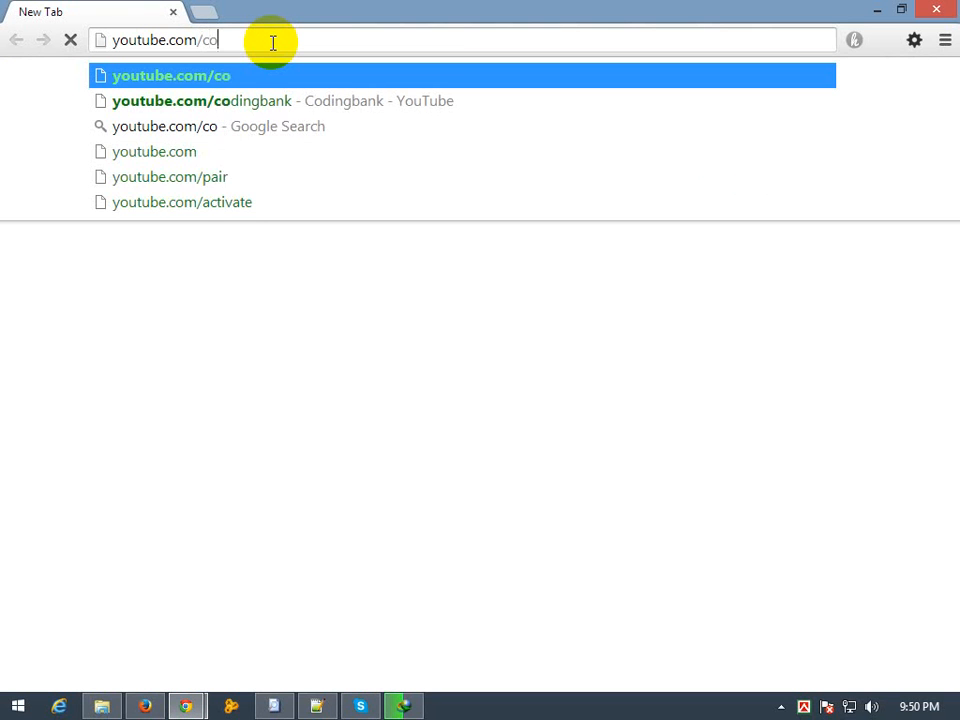
text(dingbank)
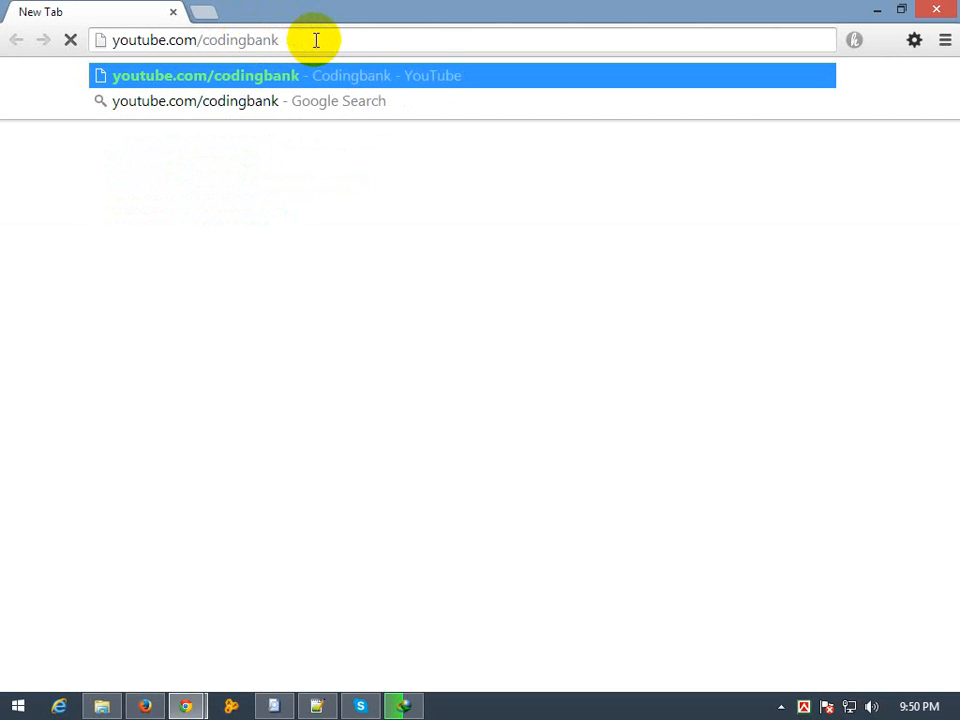
key(Return)
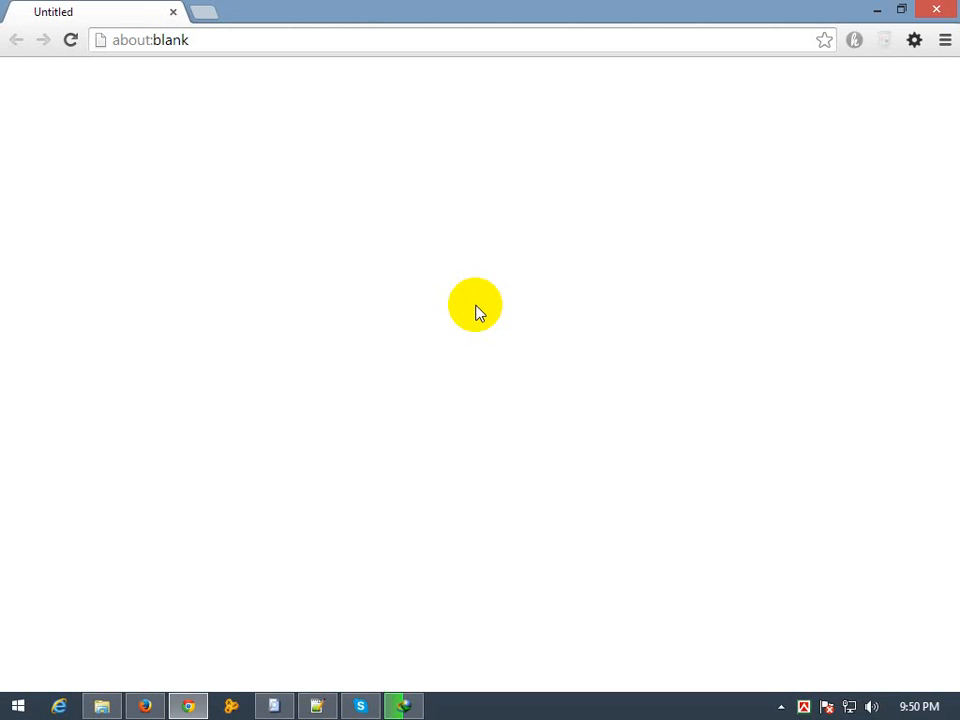
Check the progress of the Windows 8.1 ISO download and hide its window again.
click(403, 707)
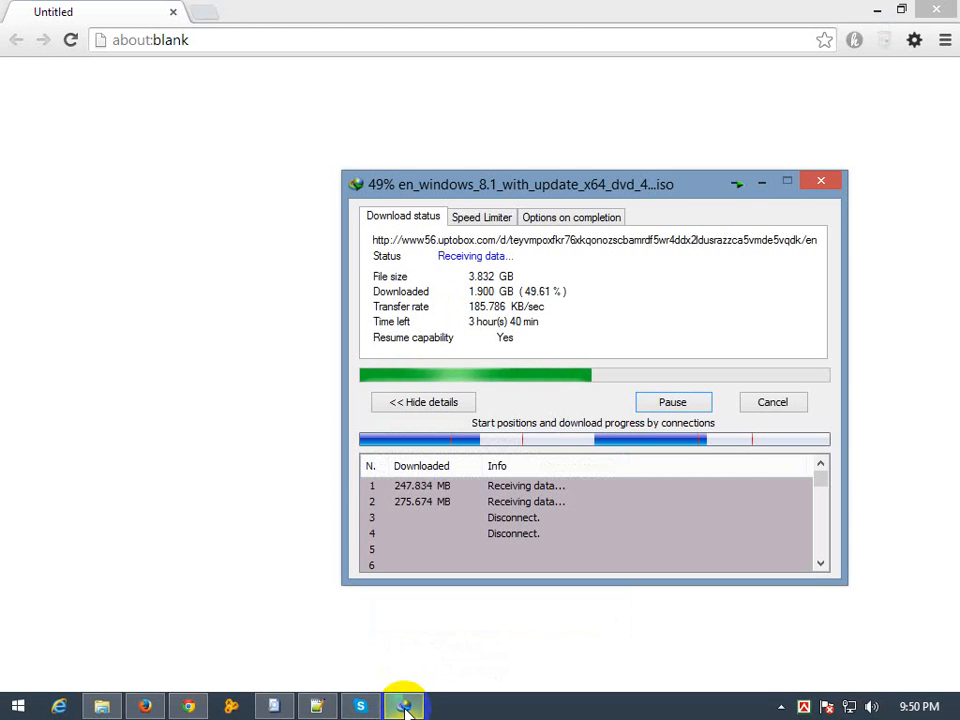
click(405, 707)
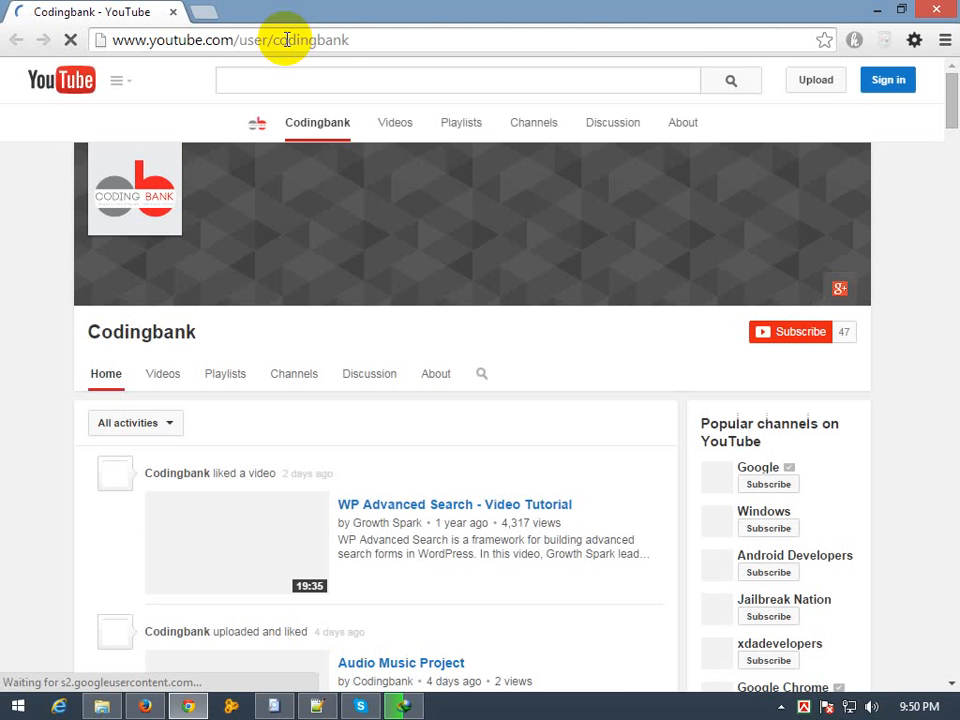
Open the Codingbank channel's videos and look through the uploads.
click(789, 332)
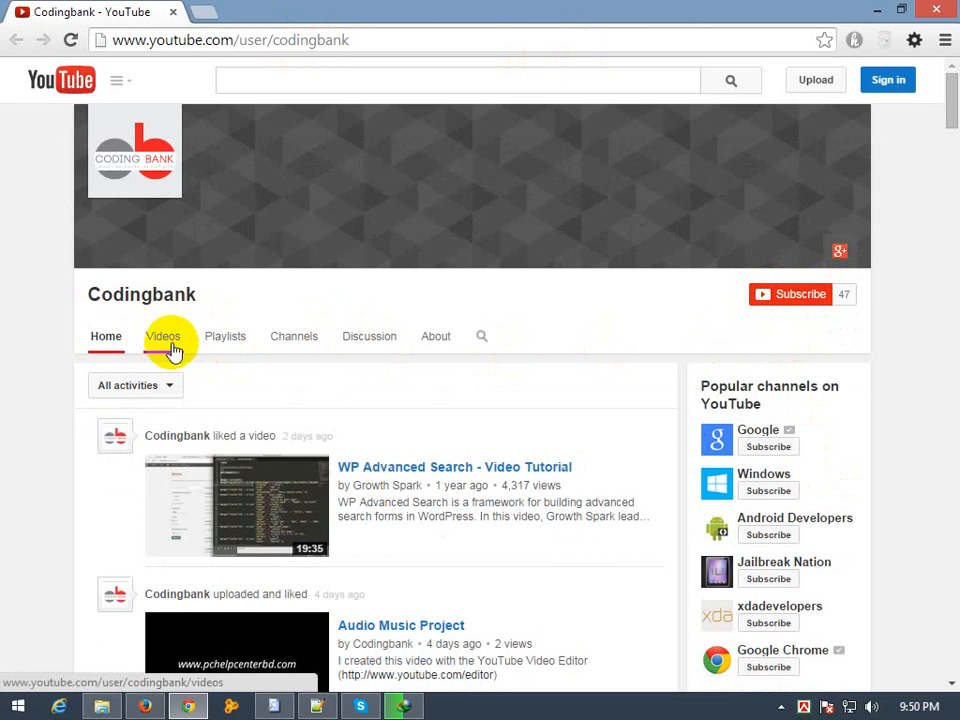
click(172, 347)
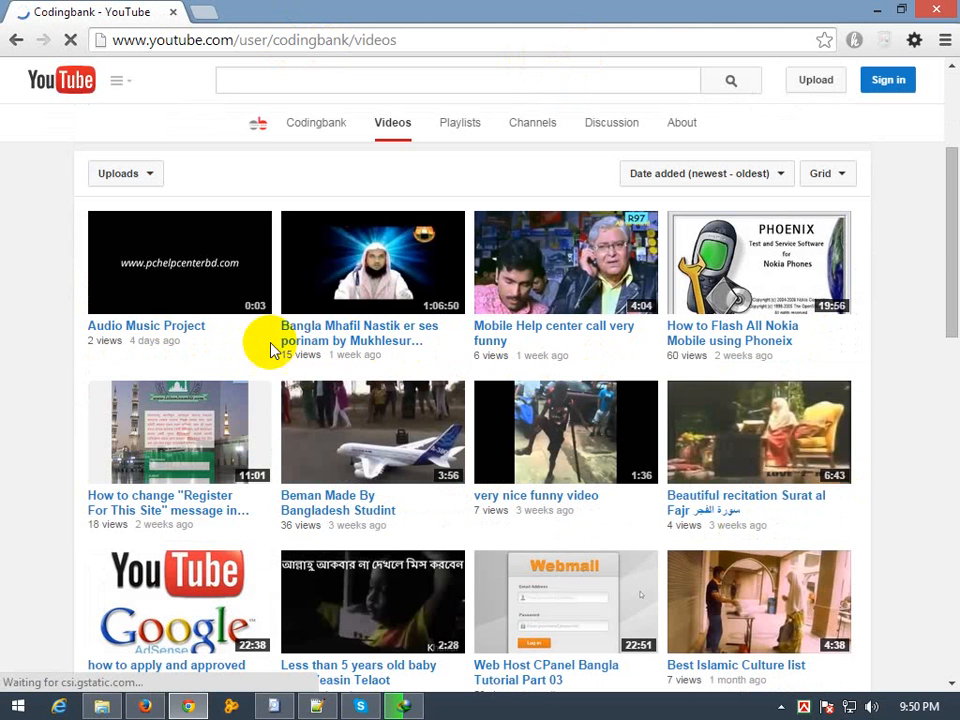
scroll(349, 290, down, 4)
scroll(468, 116, up, 6)
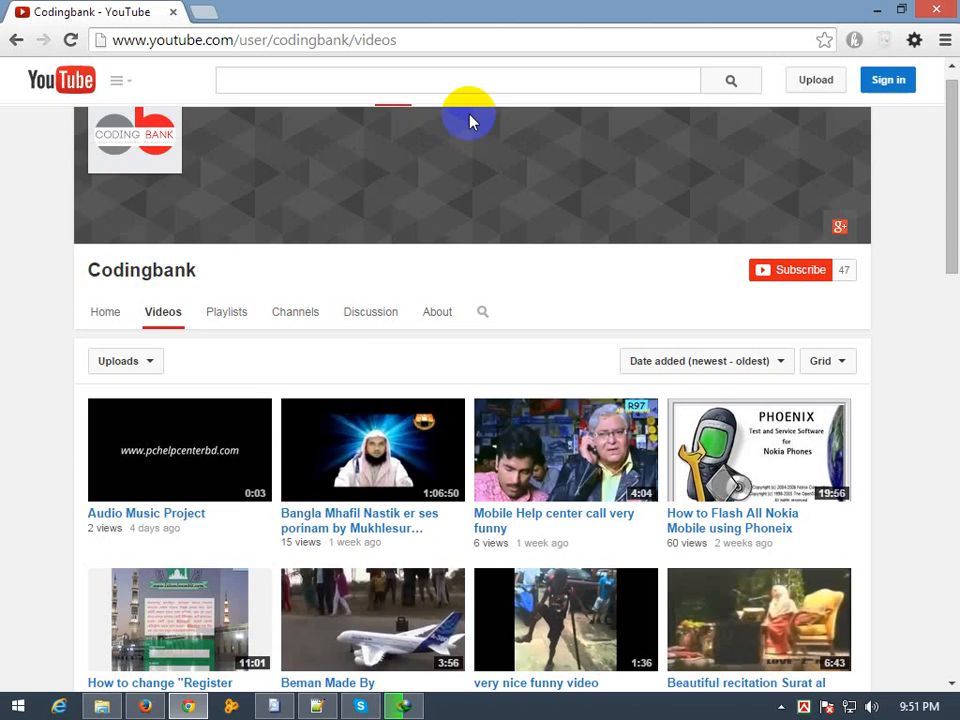
Open the Codingbank channel's playlists and look through the created playlists.
click(228, 318)
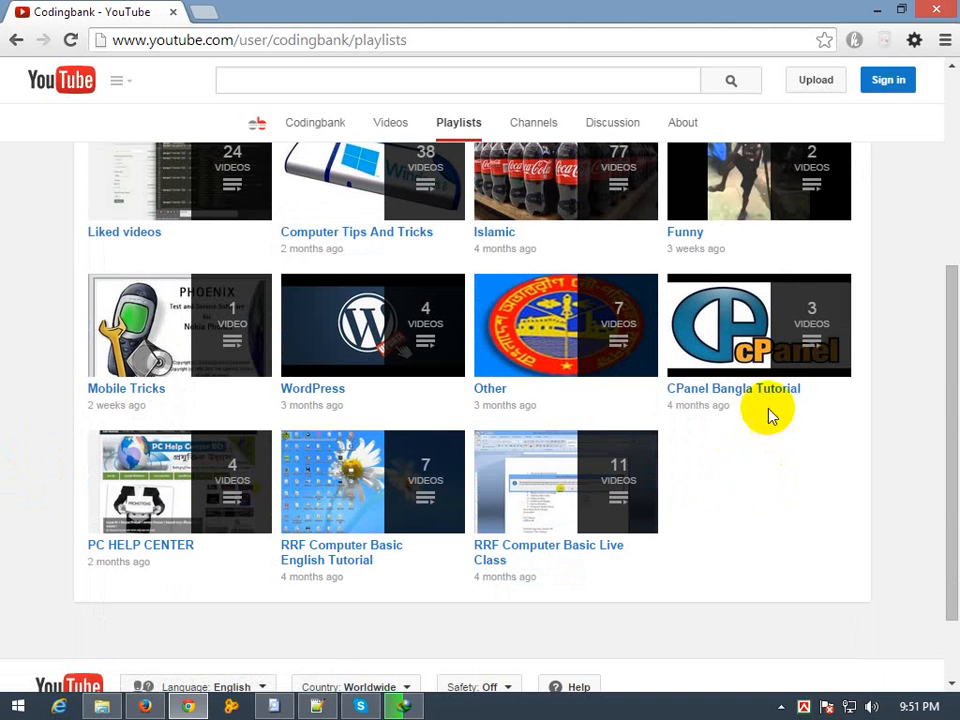
scroll(790, 535, up, 2)
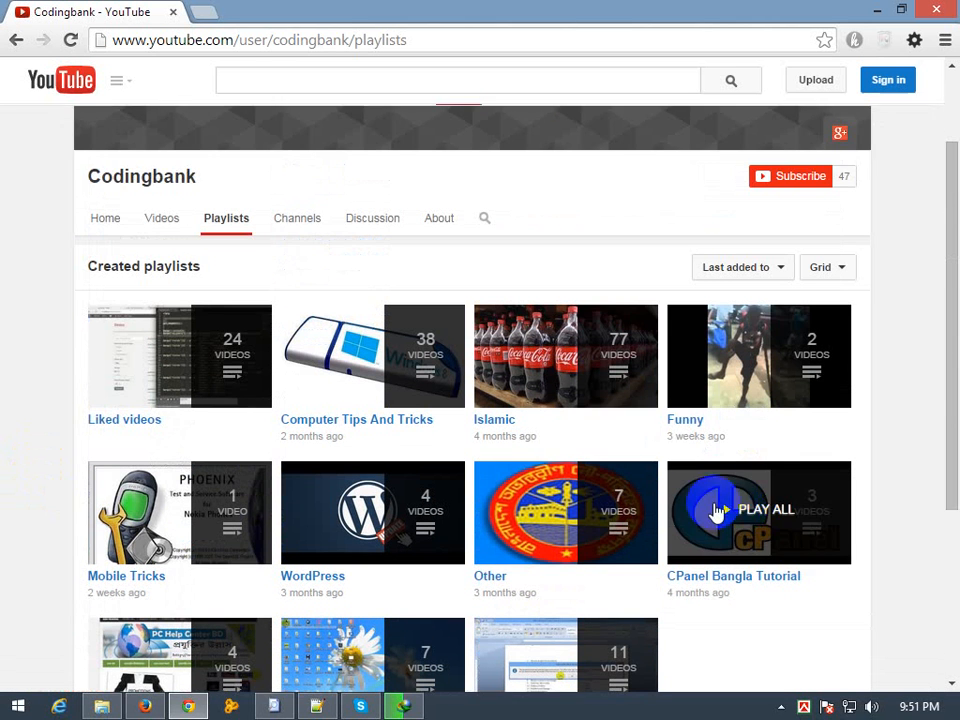
scroll(520, 490, down, 1)
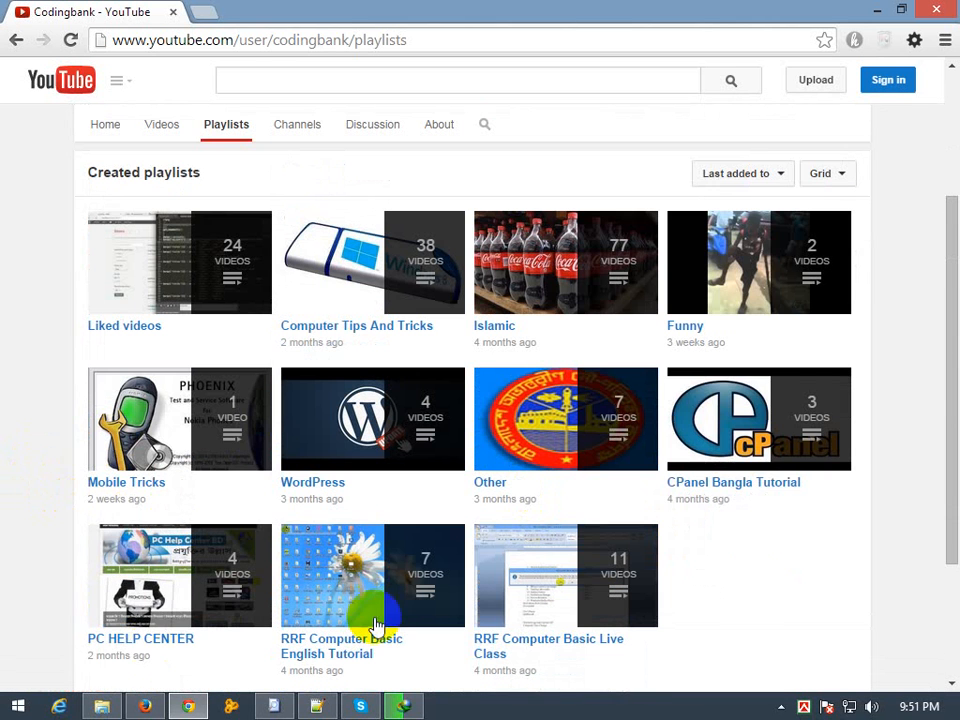
Open the CPanel Bangla Tutorial playlist, play Web Host CPanel Bangla Tutorial Part 01, and view its video page.
click(745, 482)
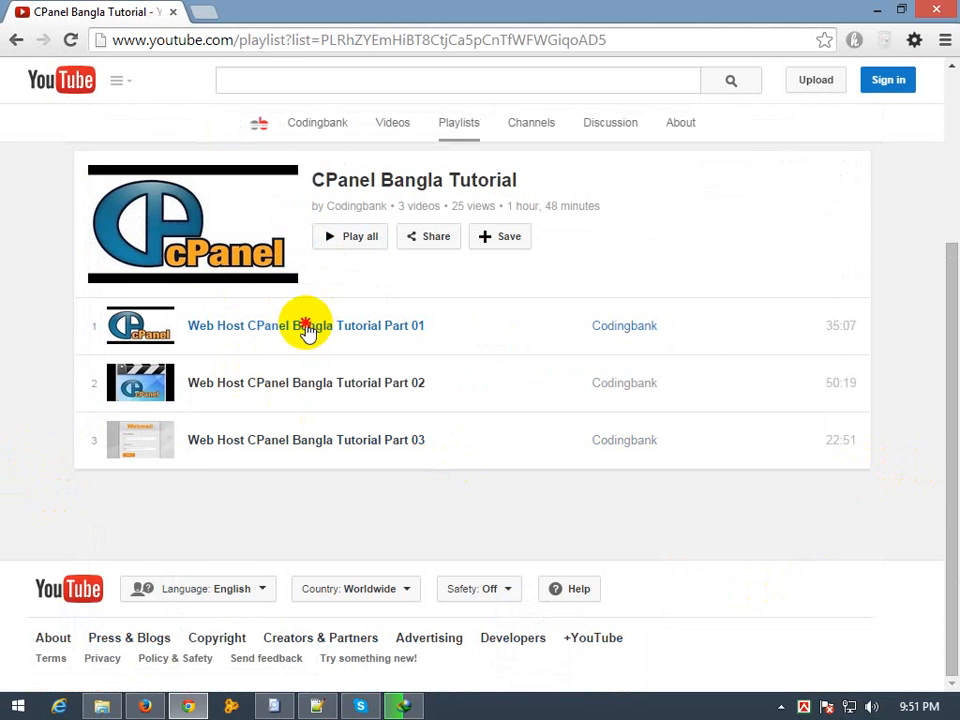
click(306, 326)
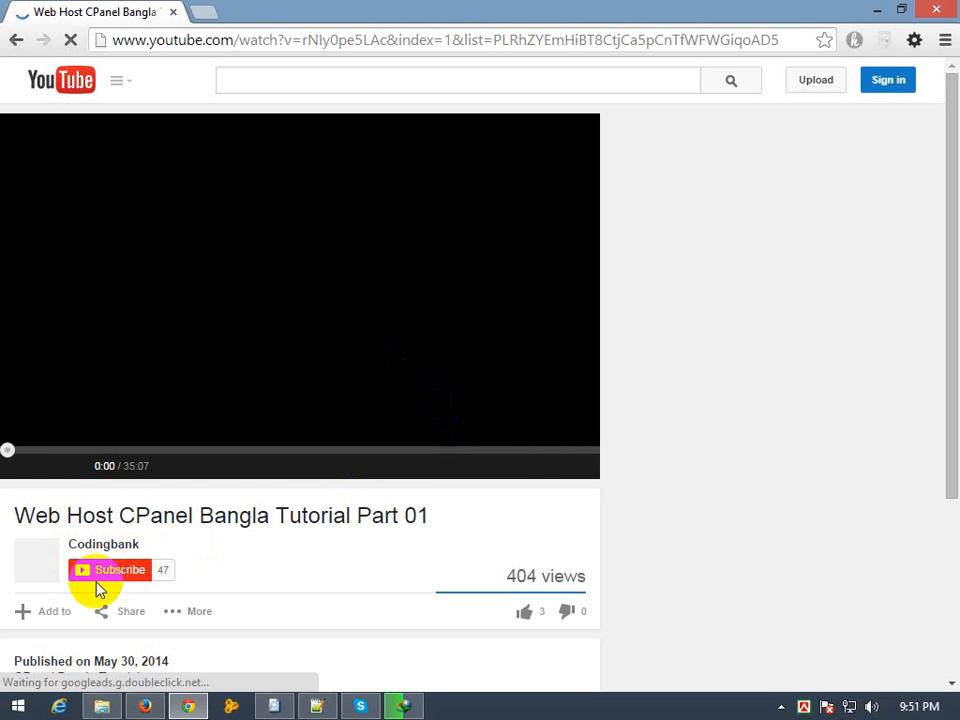
scroll(411, 568, down, 1)
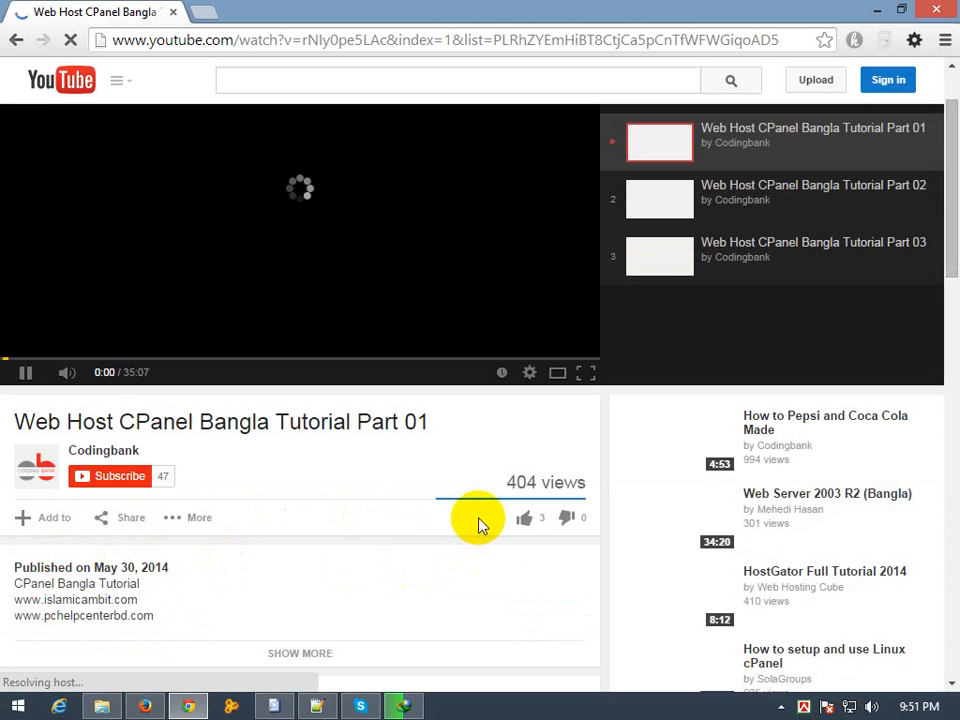
scroll(439, 523, up, 1)
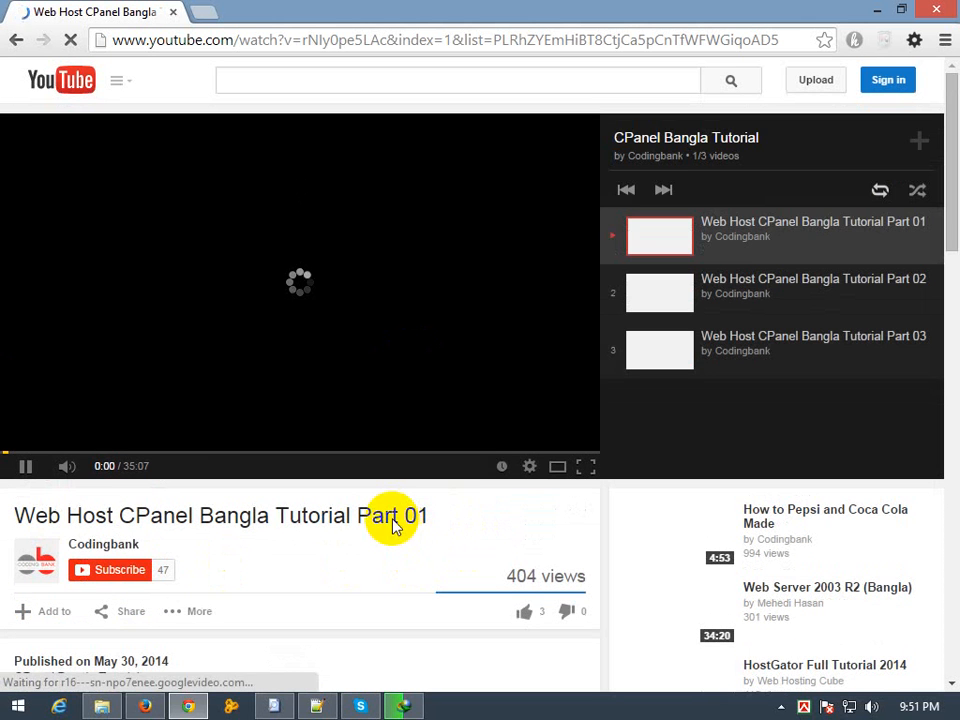